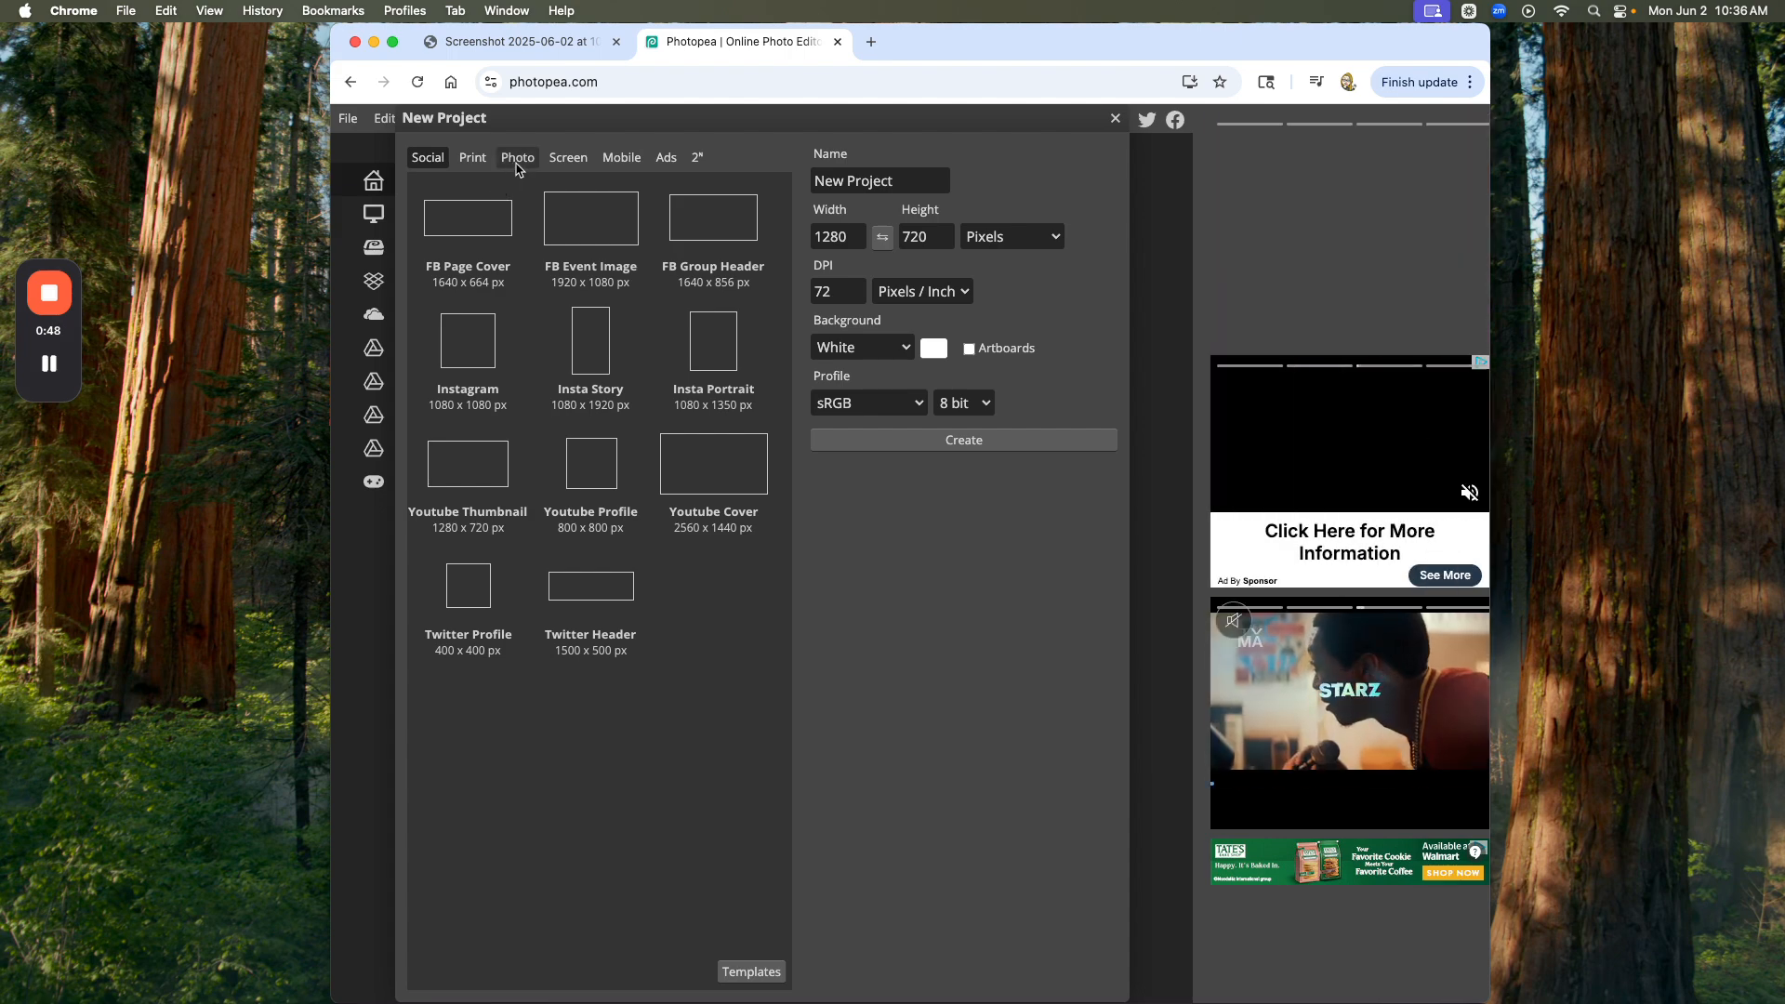
- Choose the 5 x 7 in photo preset for the new project
click(469, 160)
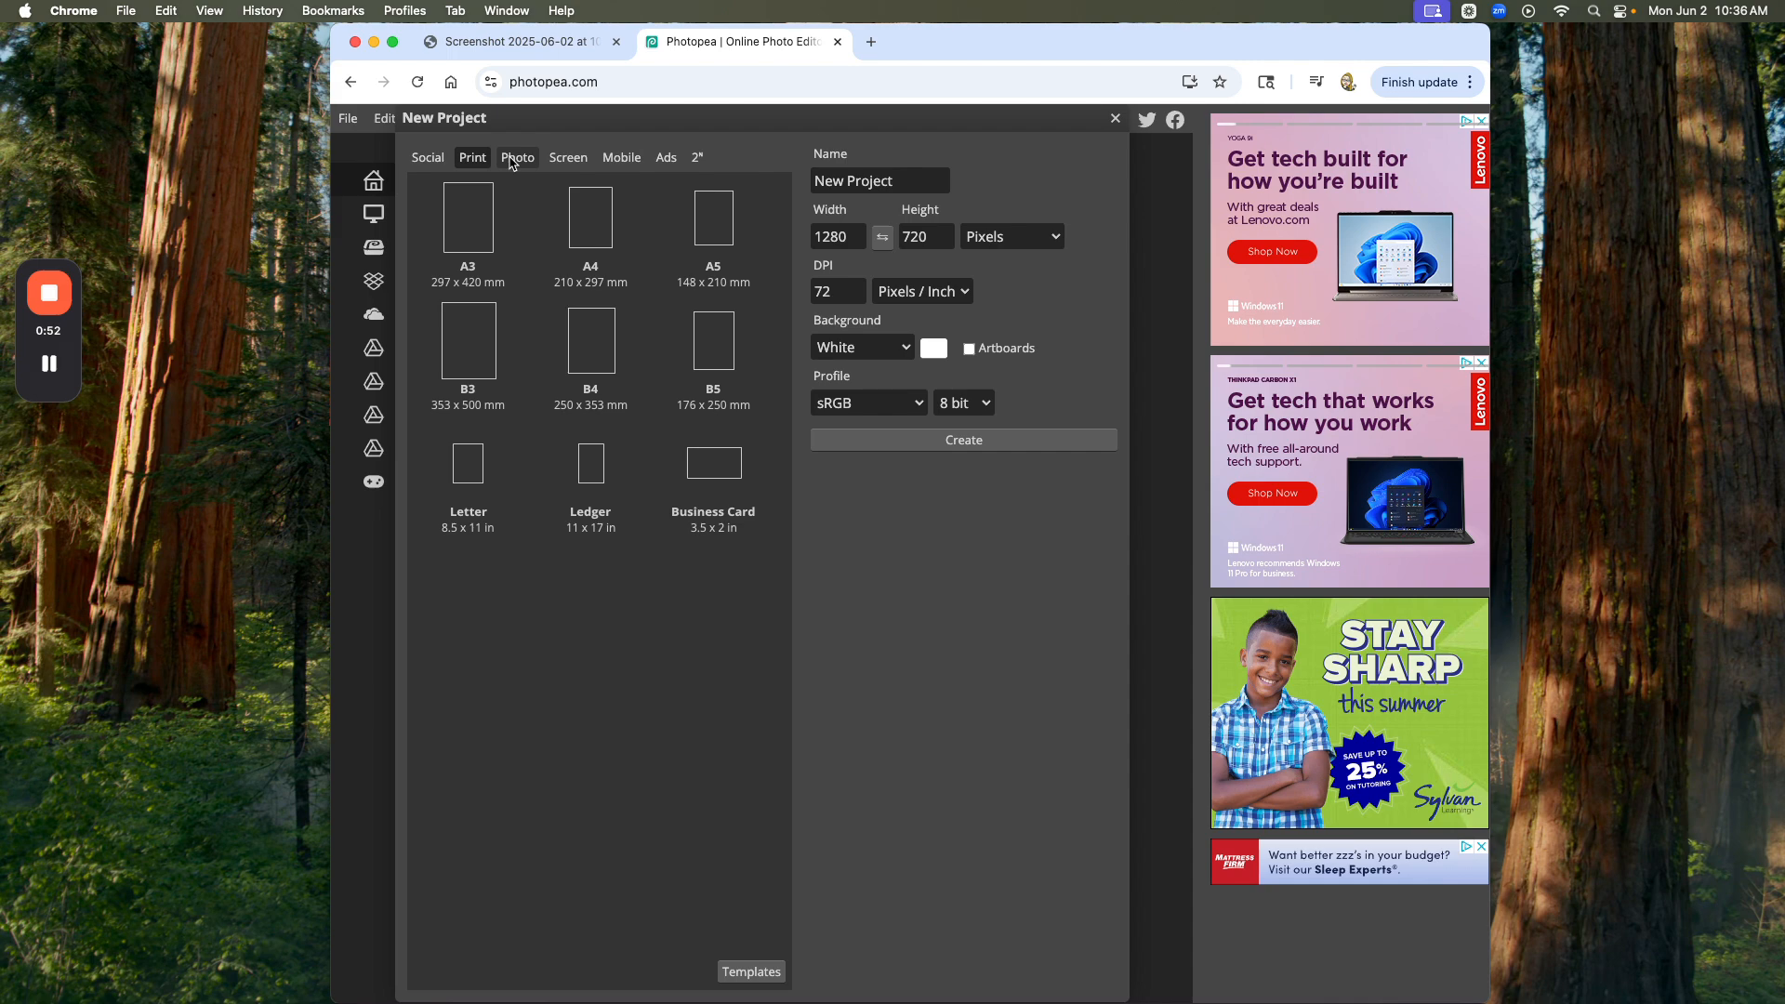
click(510, 161)
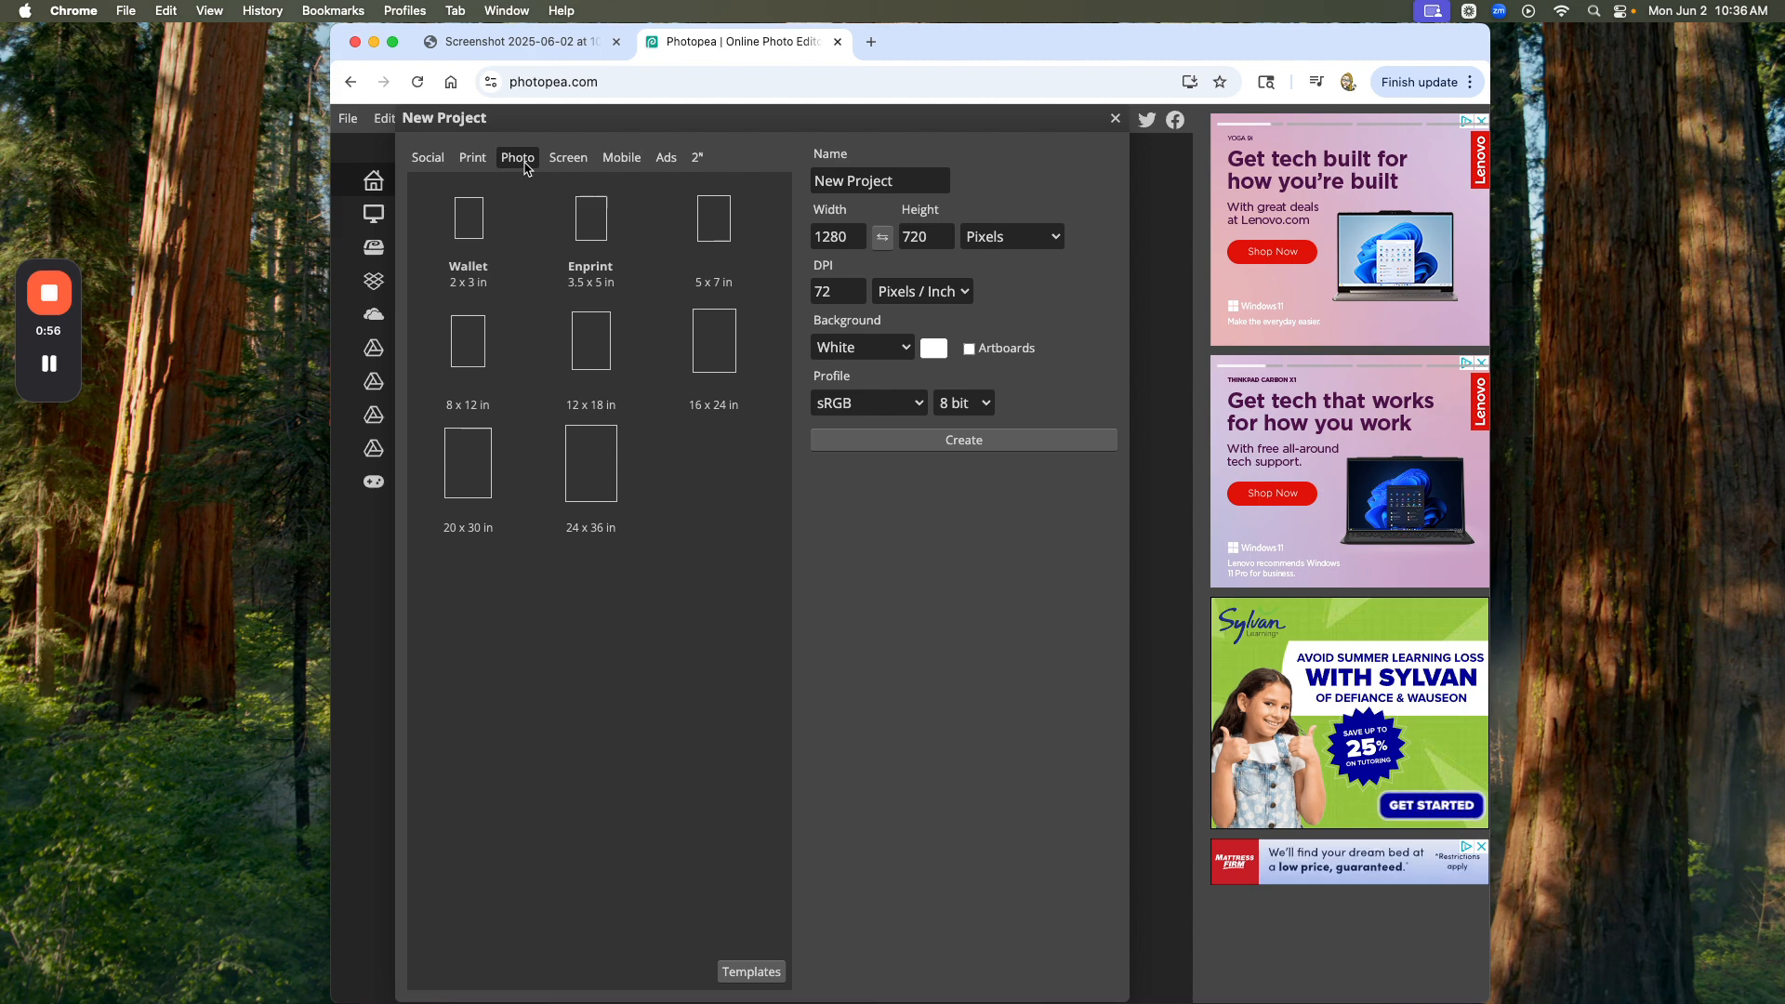
click(708, 228)
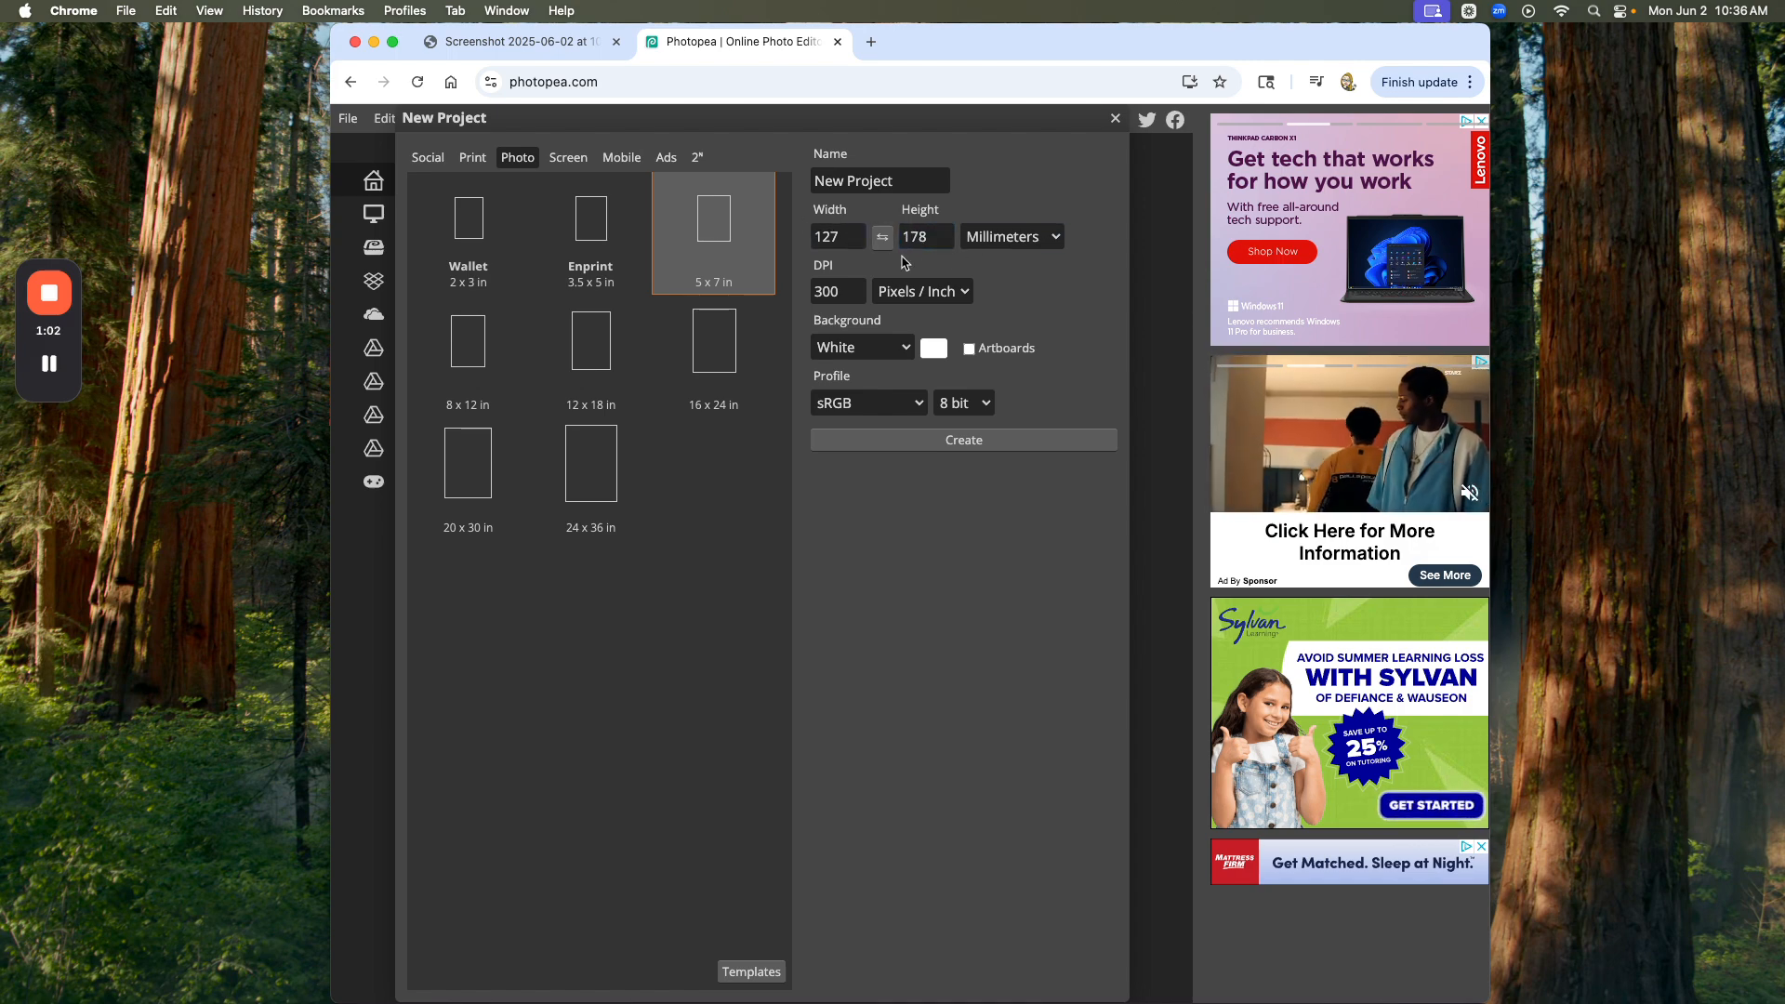
click(824, 242)
click(913, 242)
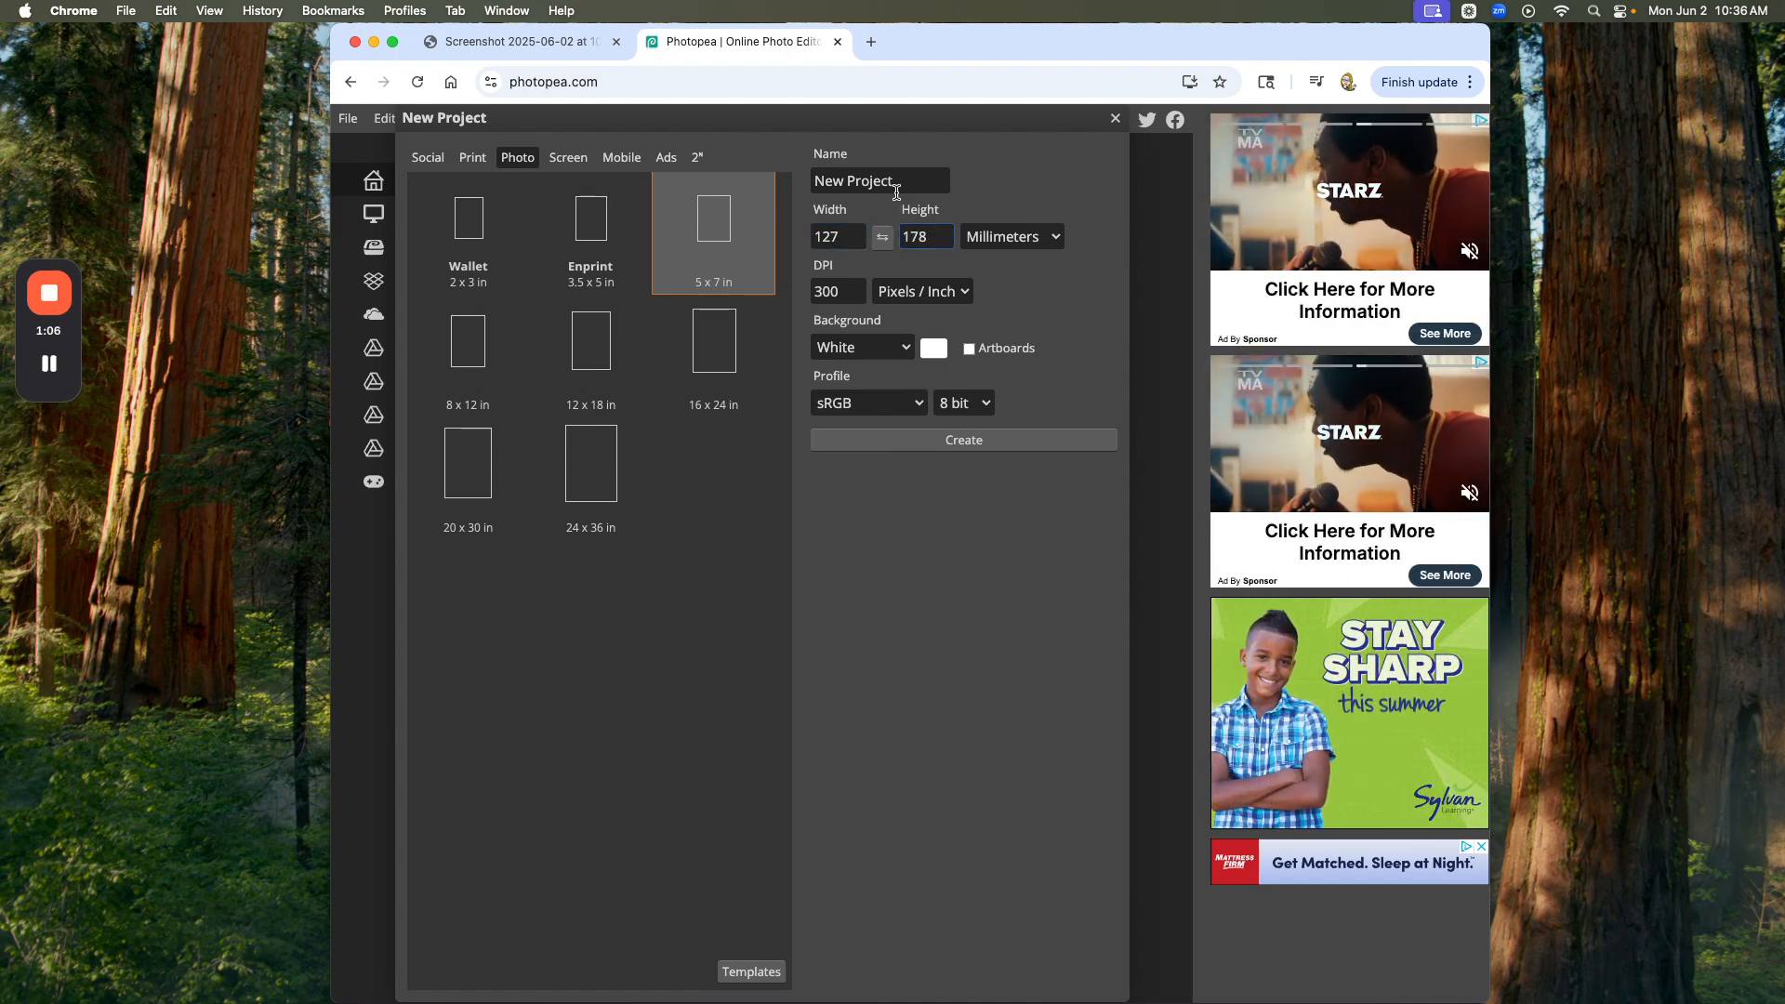
- Name the project LibraryExample and create the document
drag(916, 183, 779, 186)
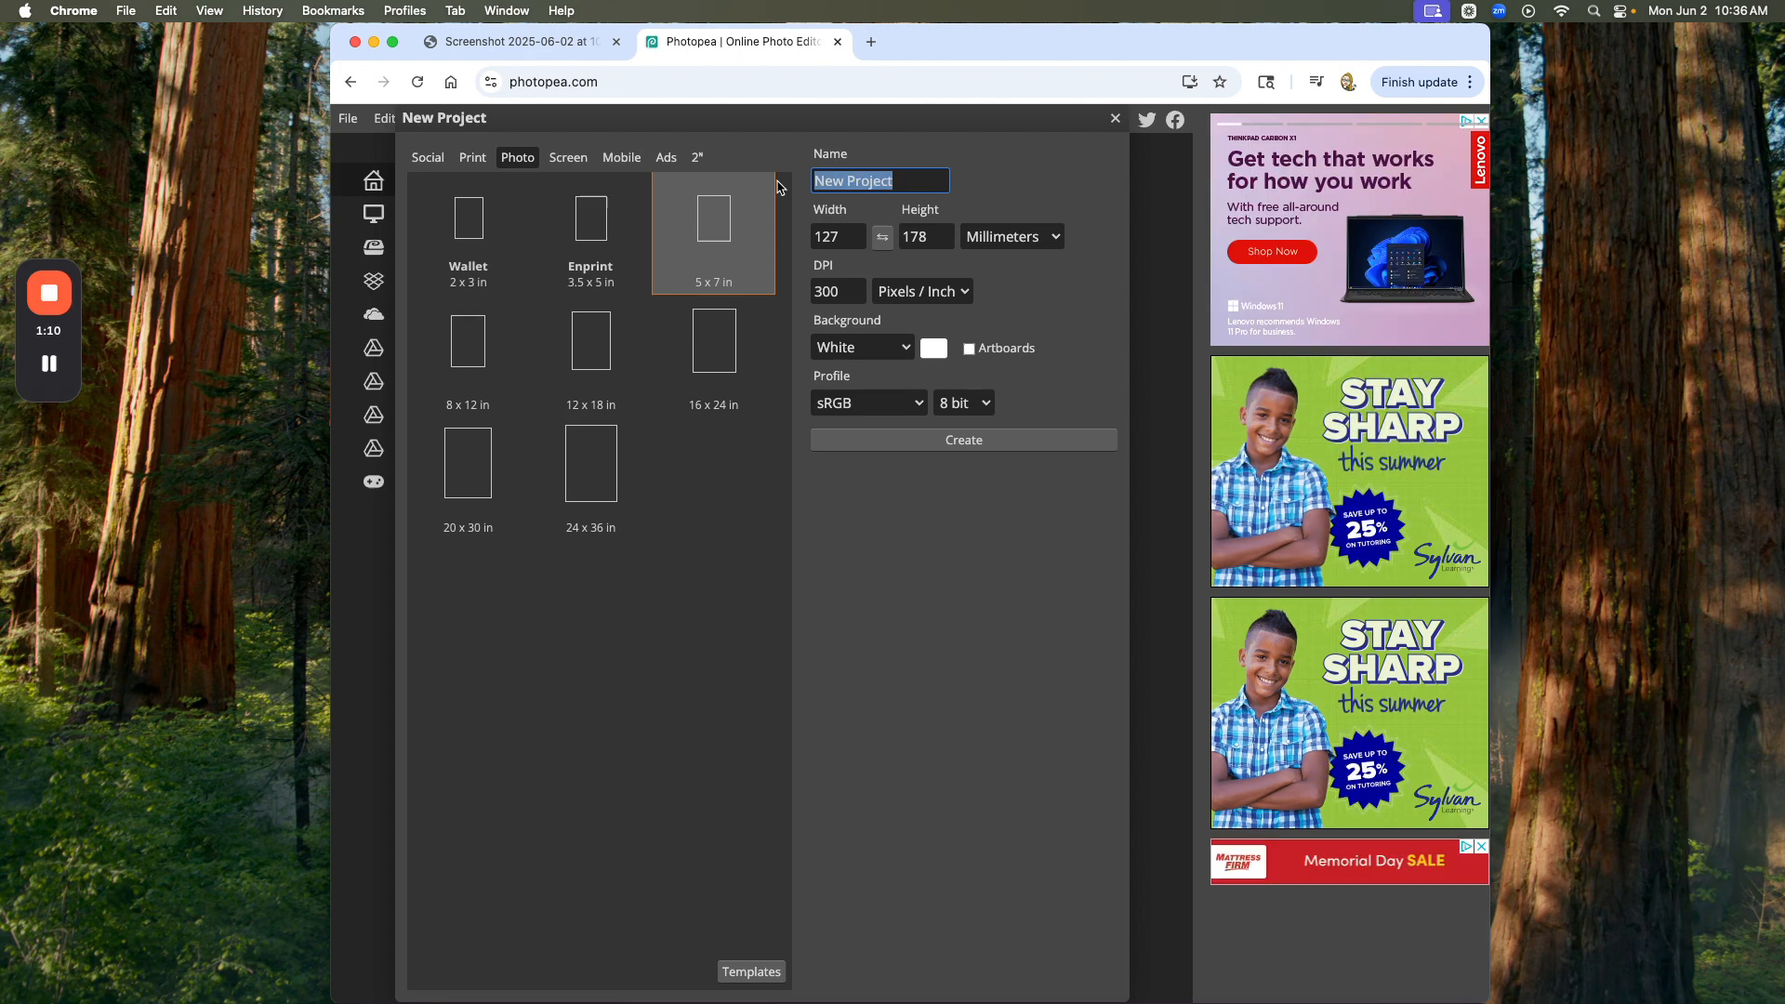
text(LibraryExample)
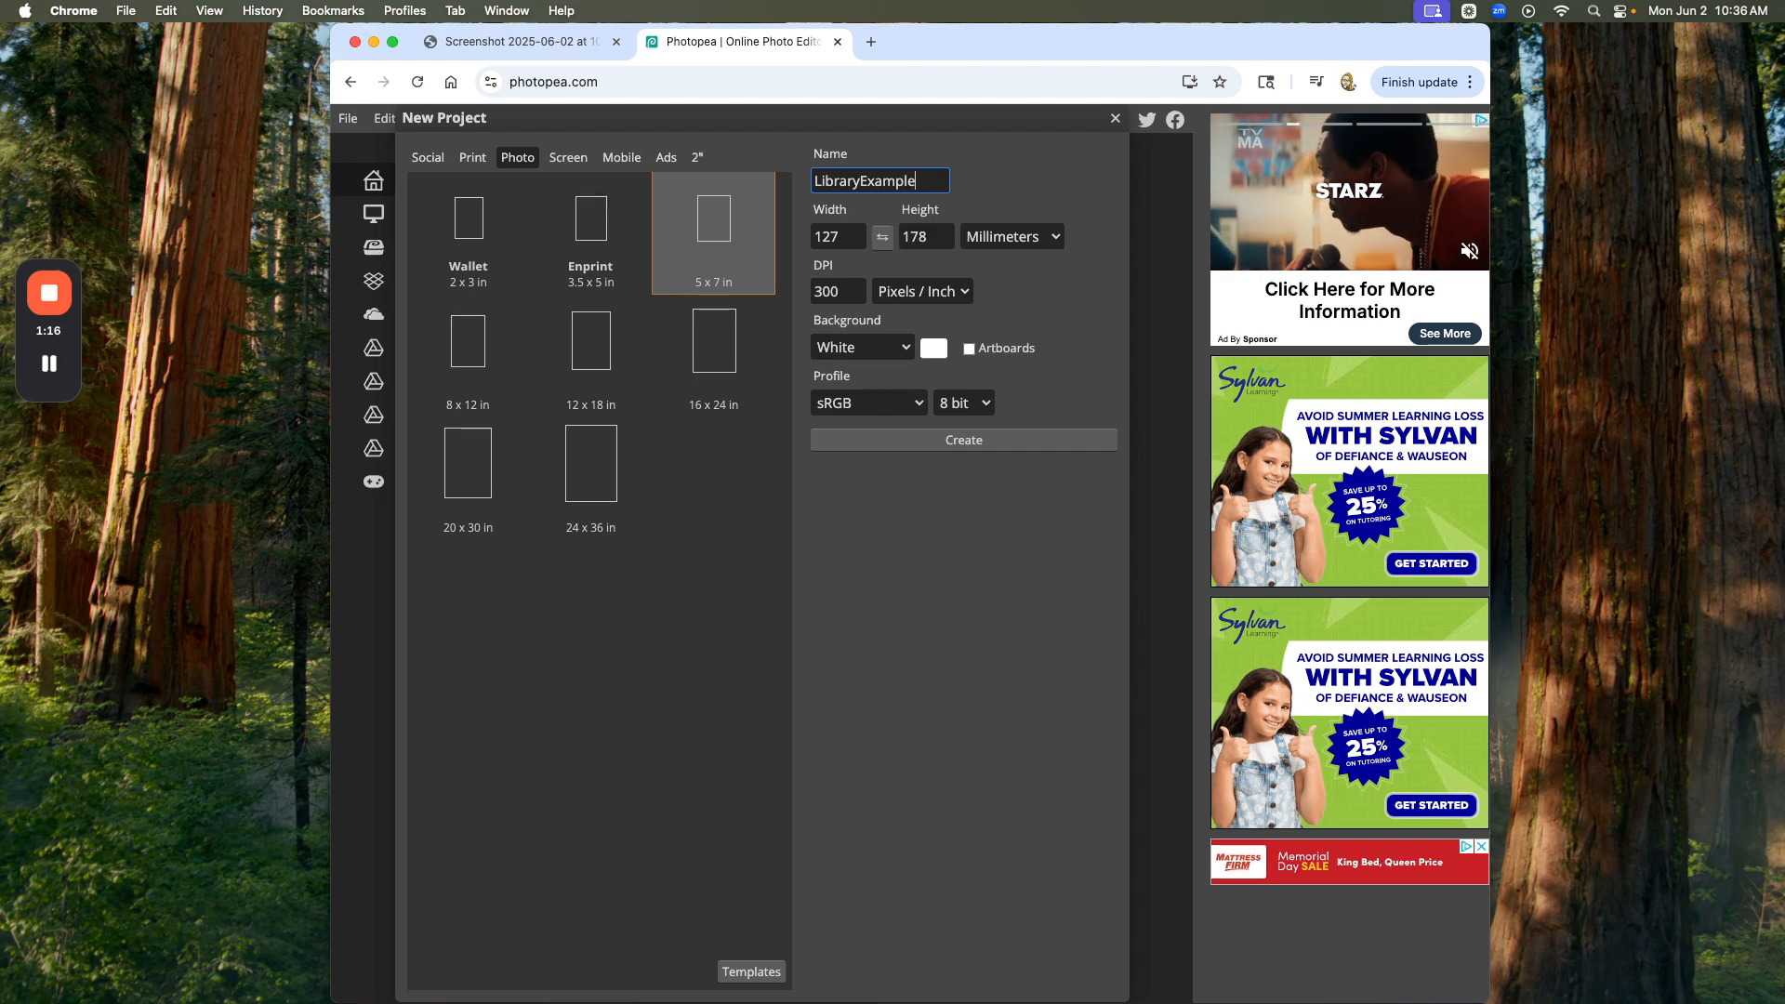
click(925, 448)
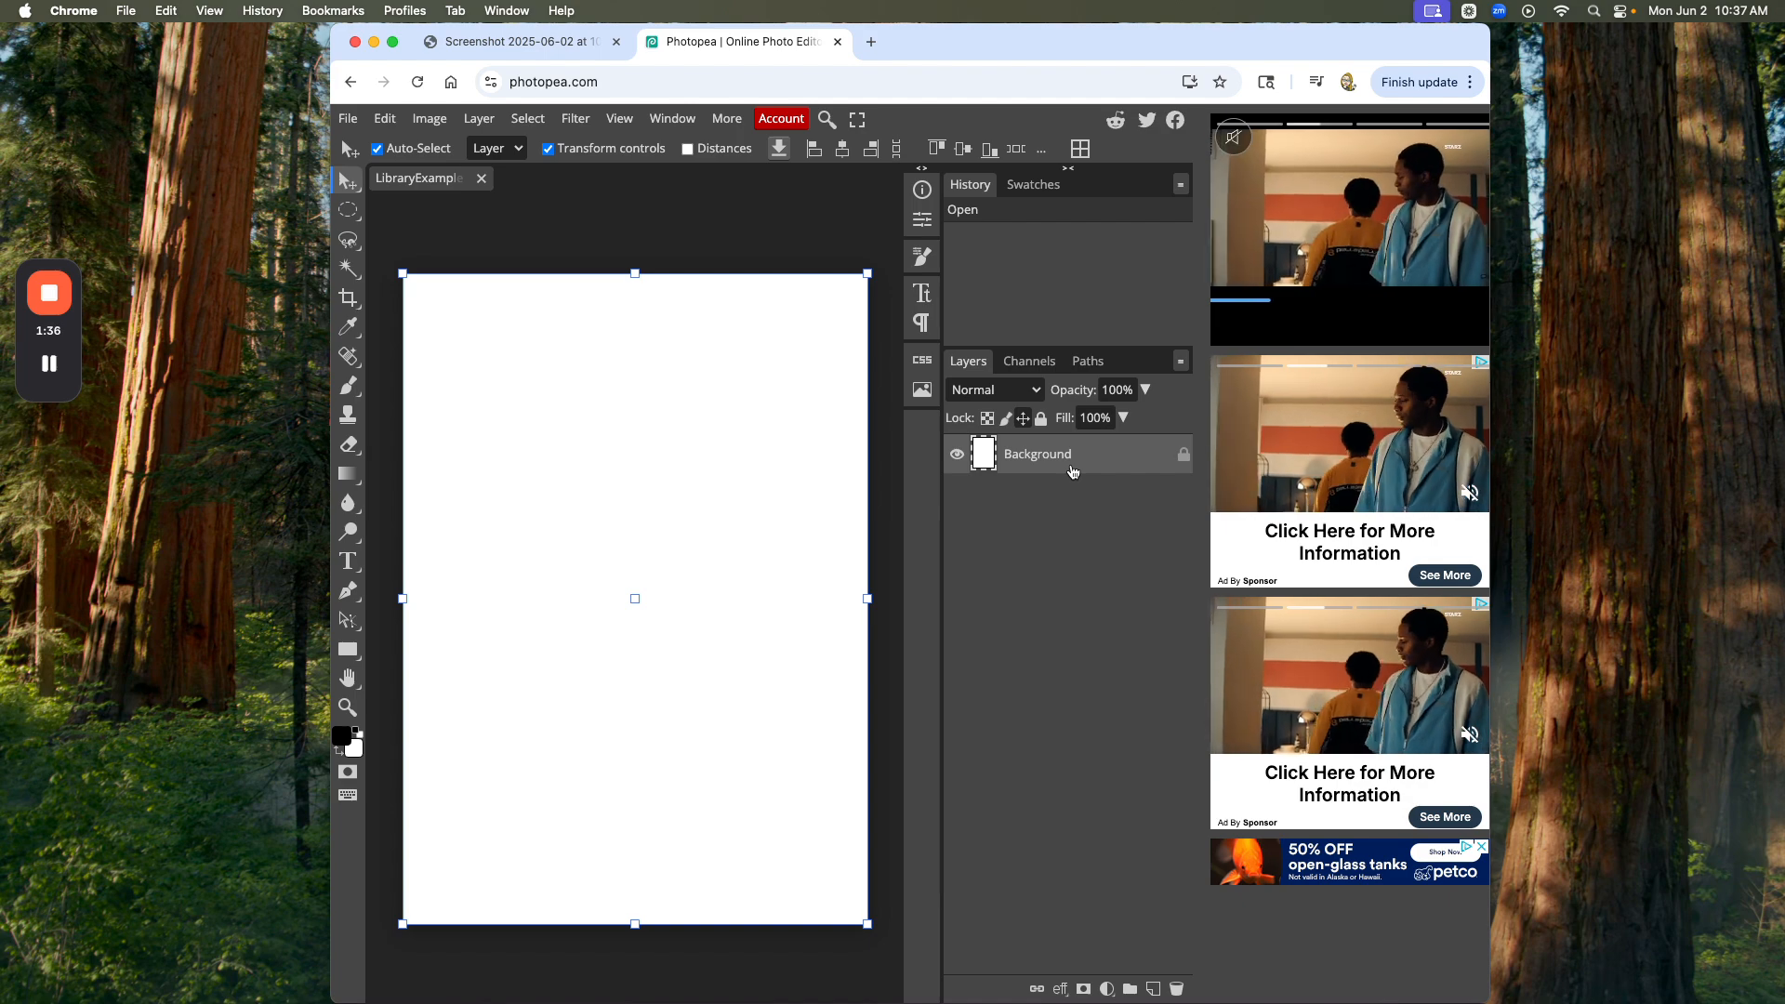
- Place the desktop file 1image.jpeg on the canvas as a new layer
scroll(627, 263, right, 1)
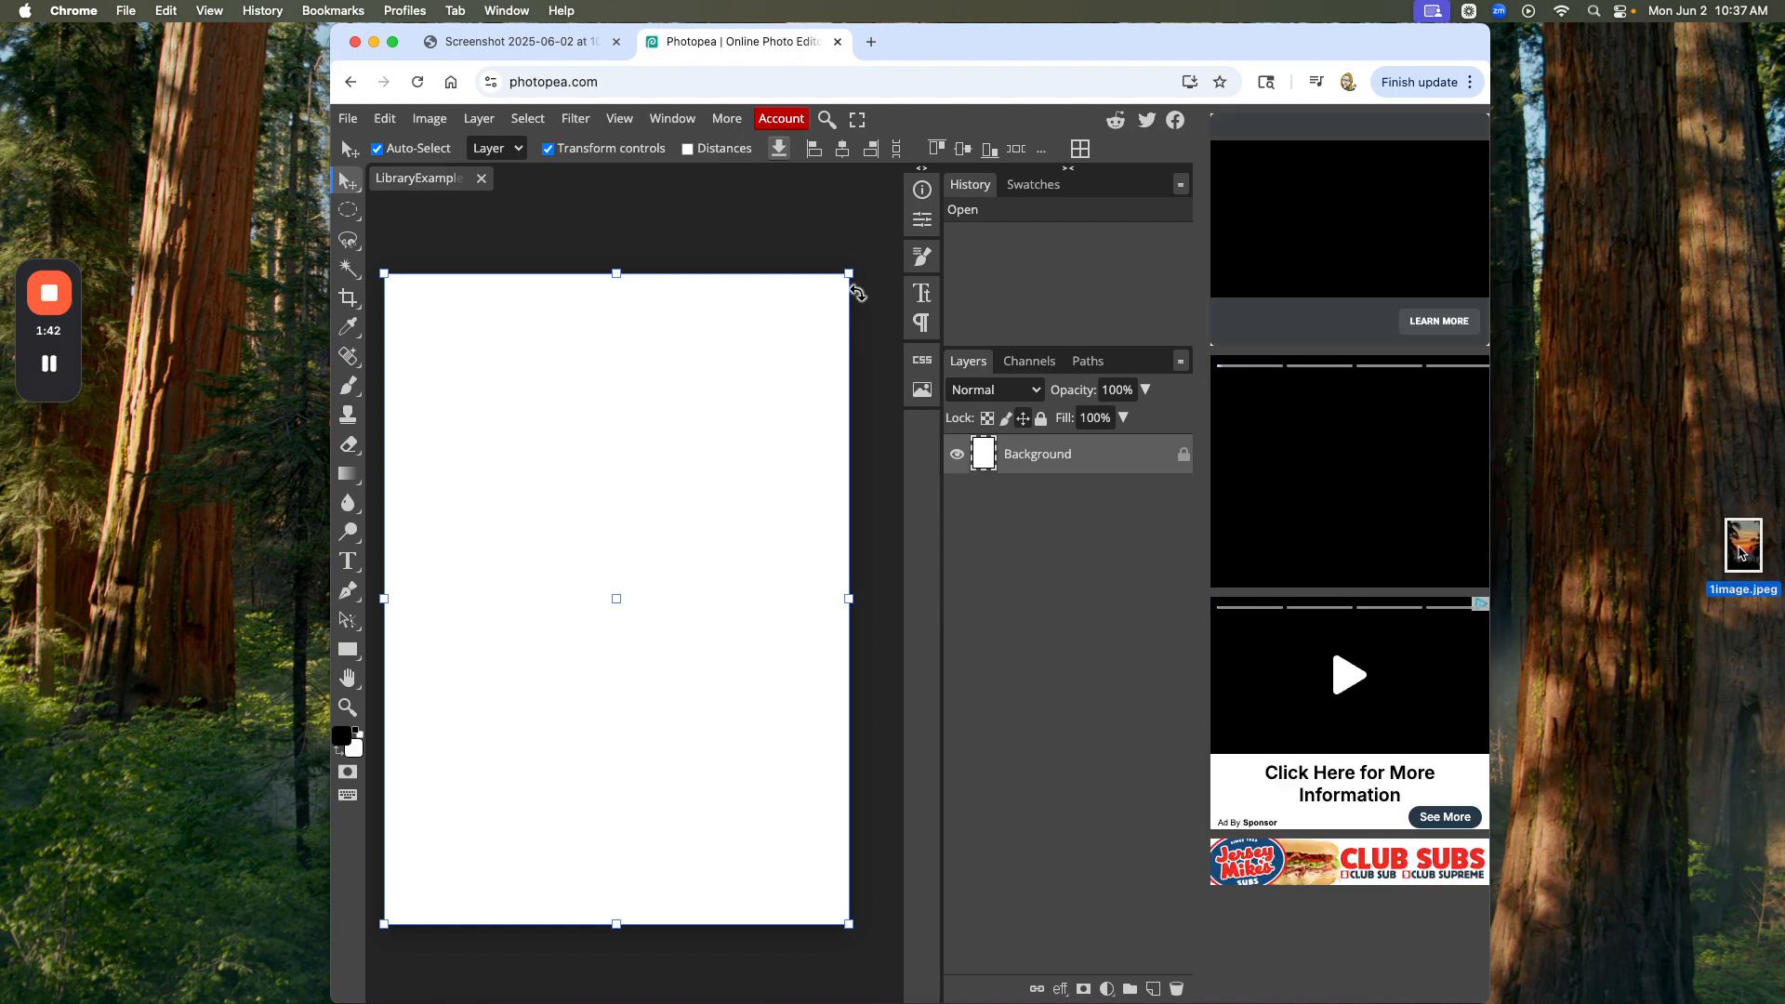
drag(1219, 612, 610, 545)
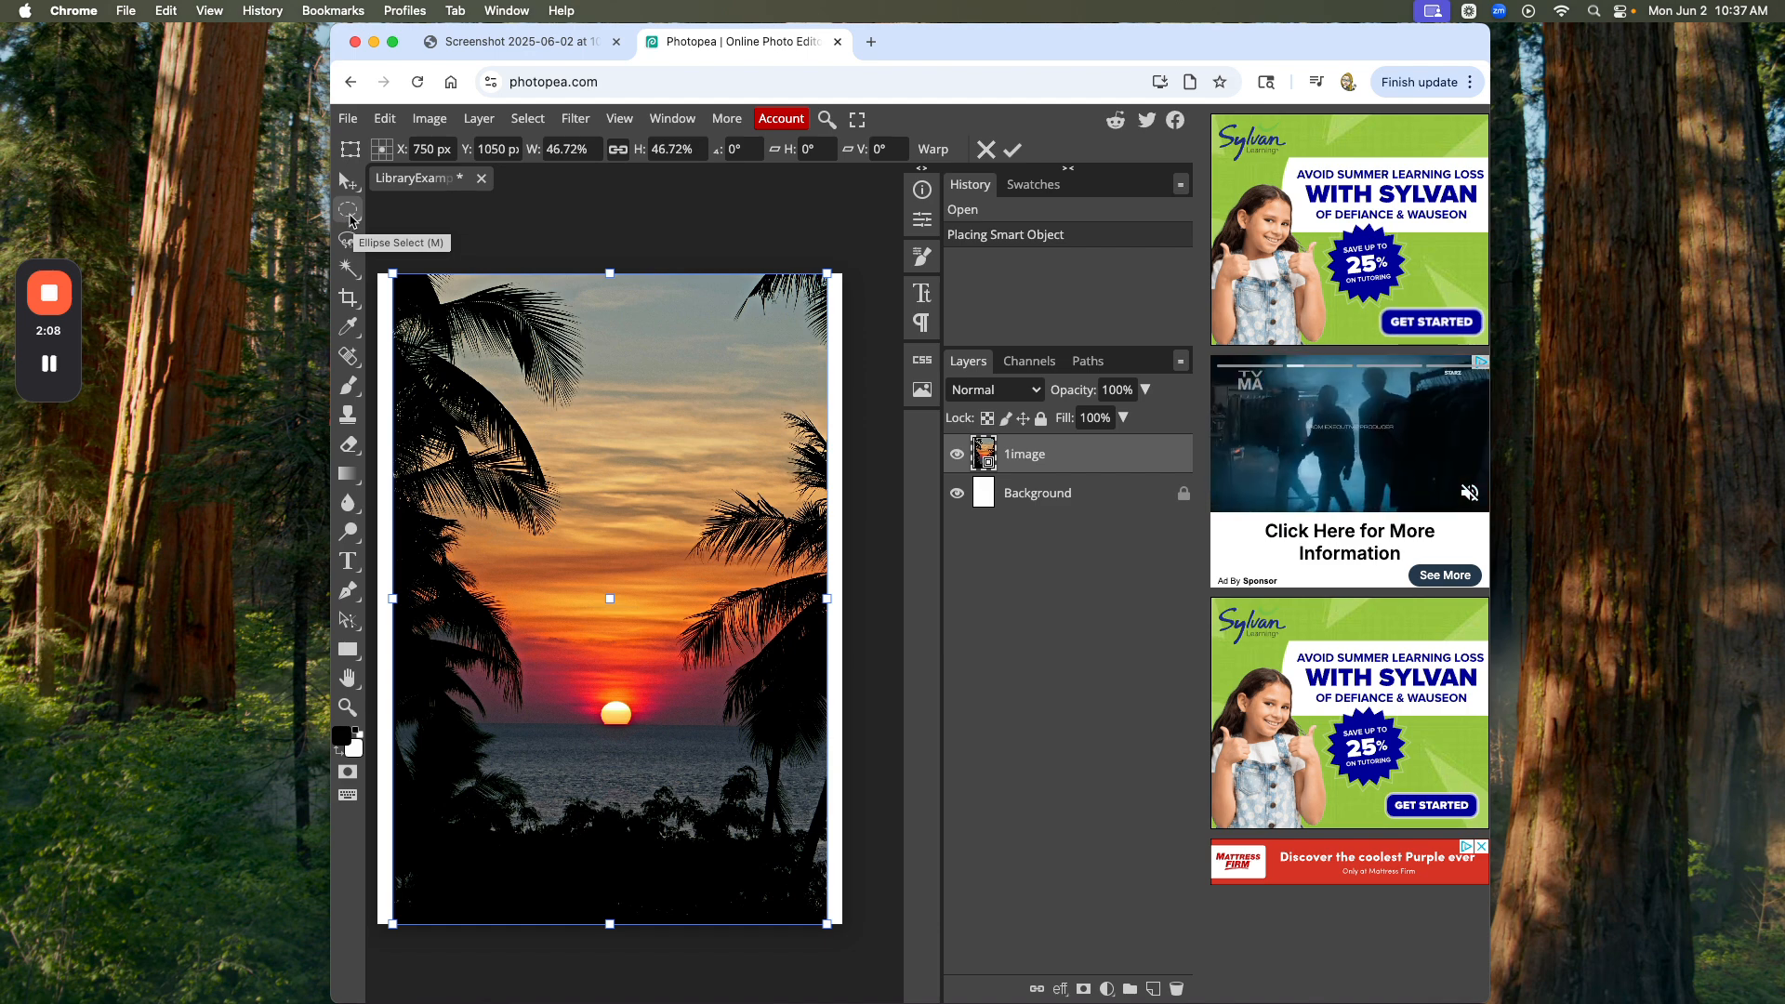
- Draw a Rectangle Select selection across the sky in the upper part of the sunset picture
click(349, 212)
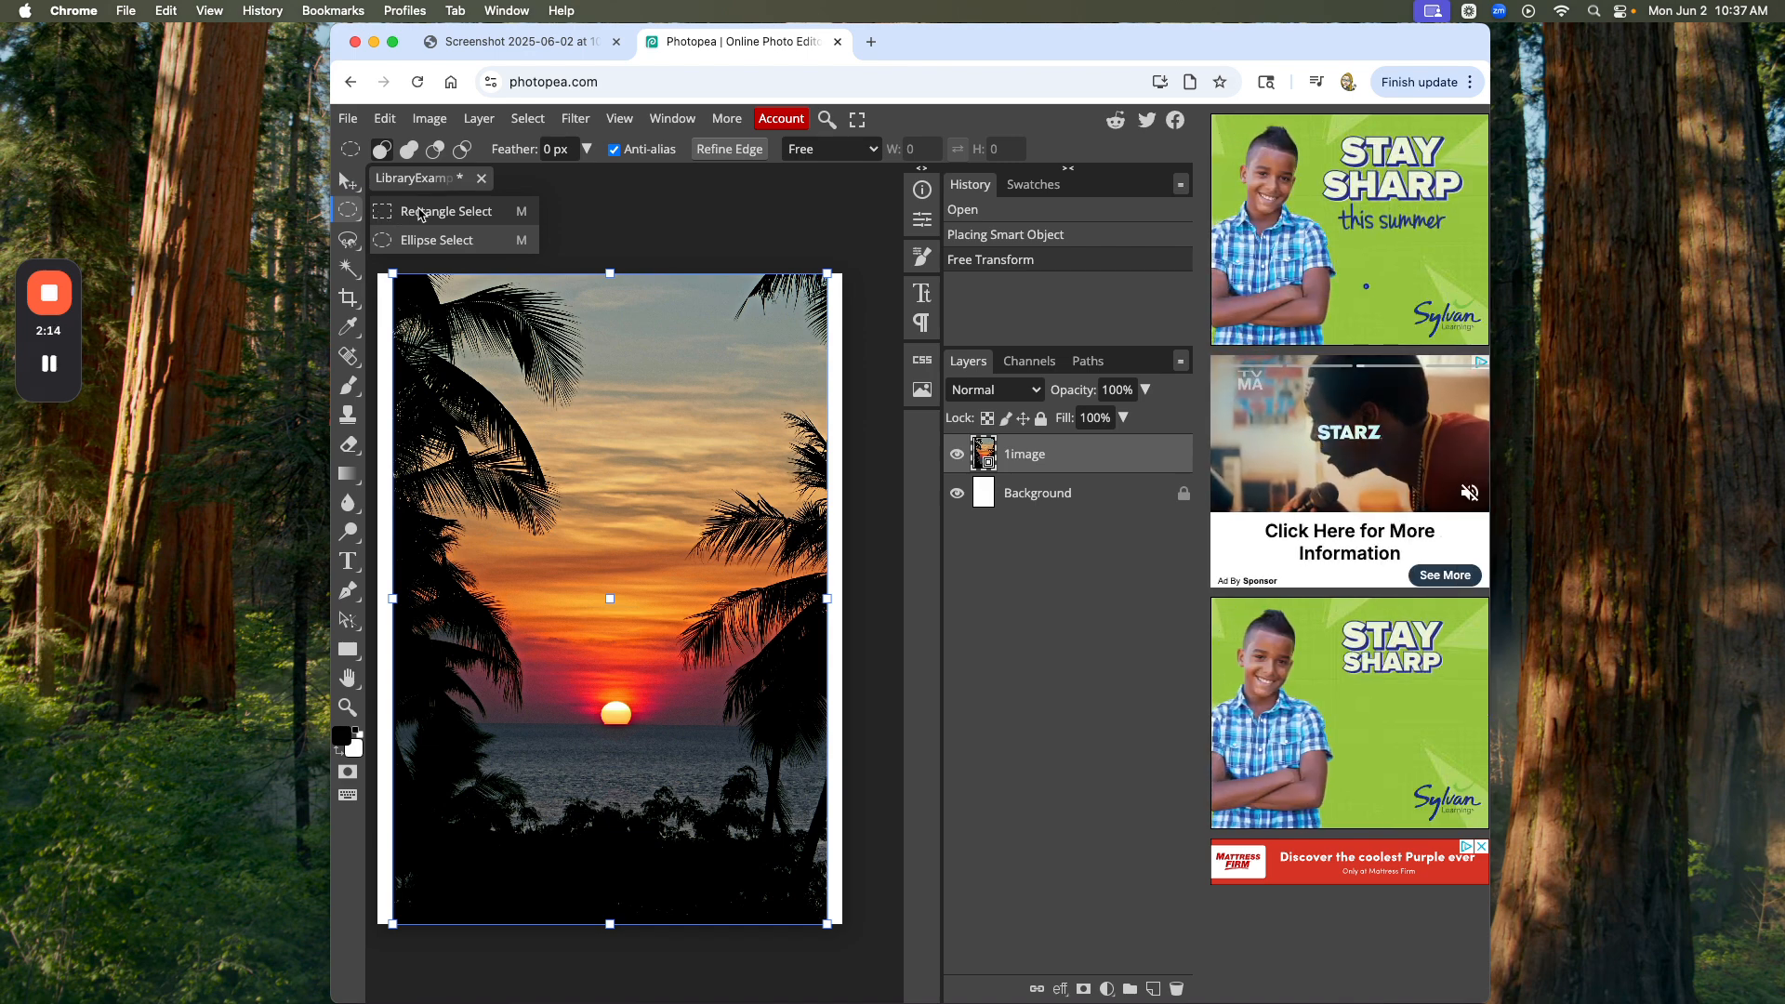
click(418, 213)
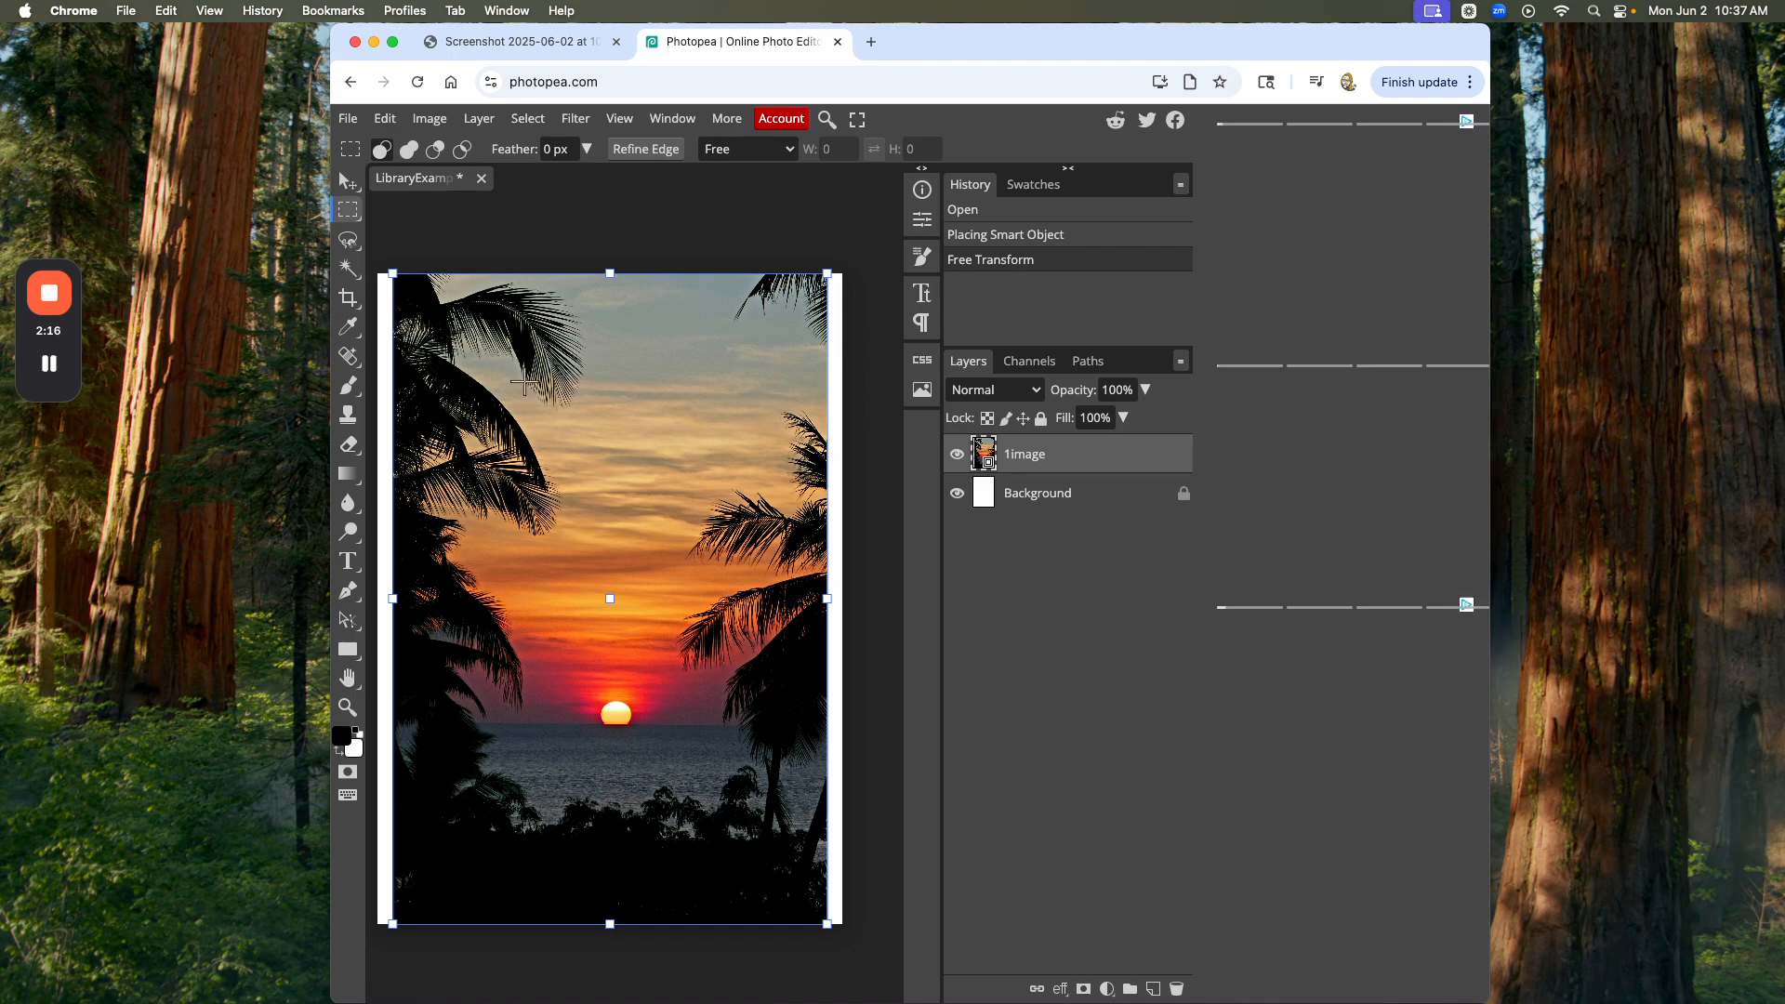
scroll(486, 437, up, 1)
drag(504, 385, 772, 526)
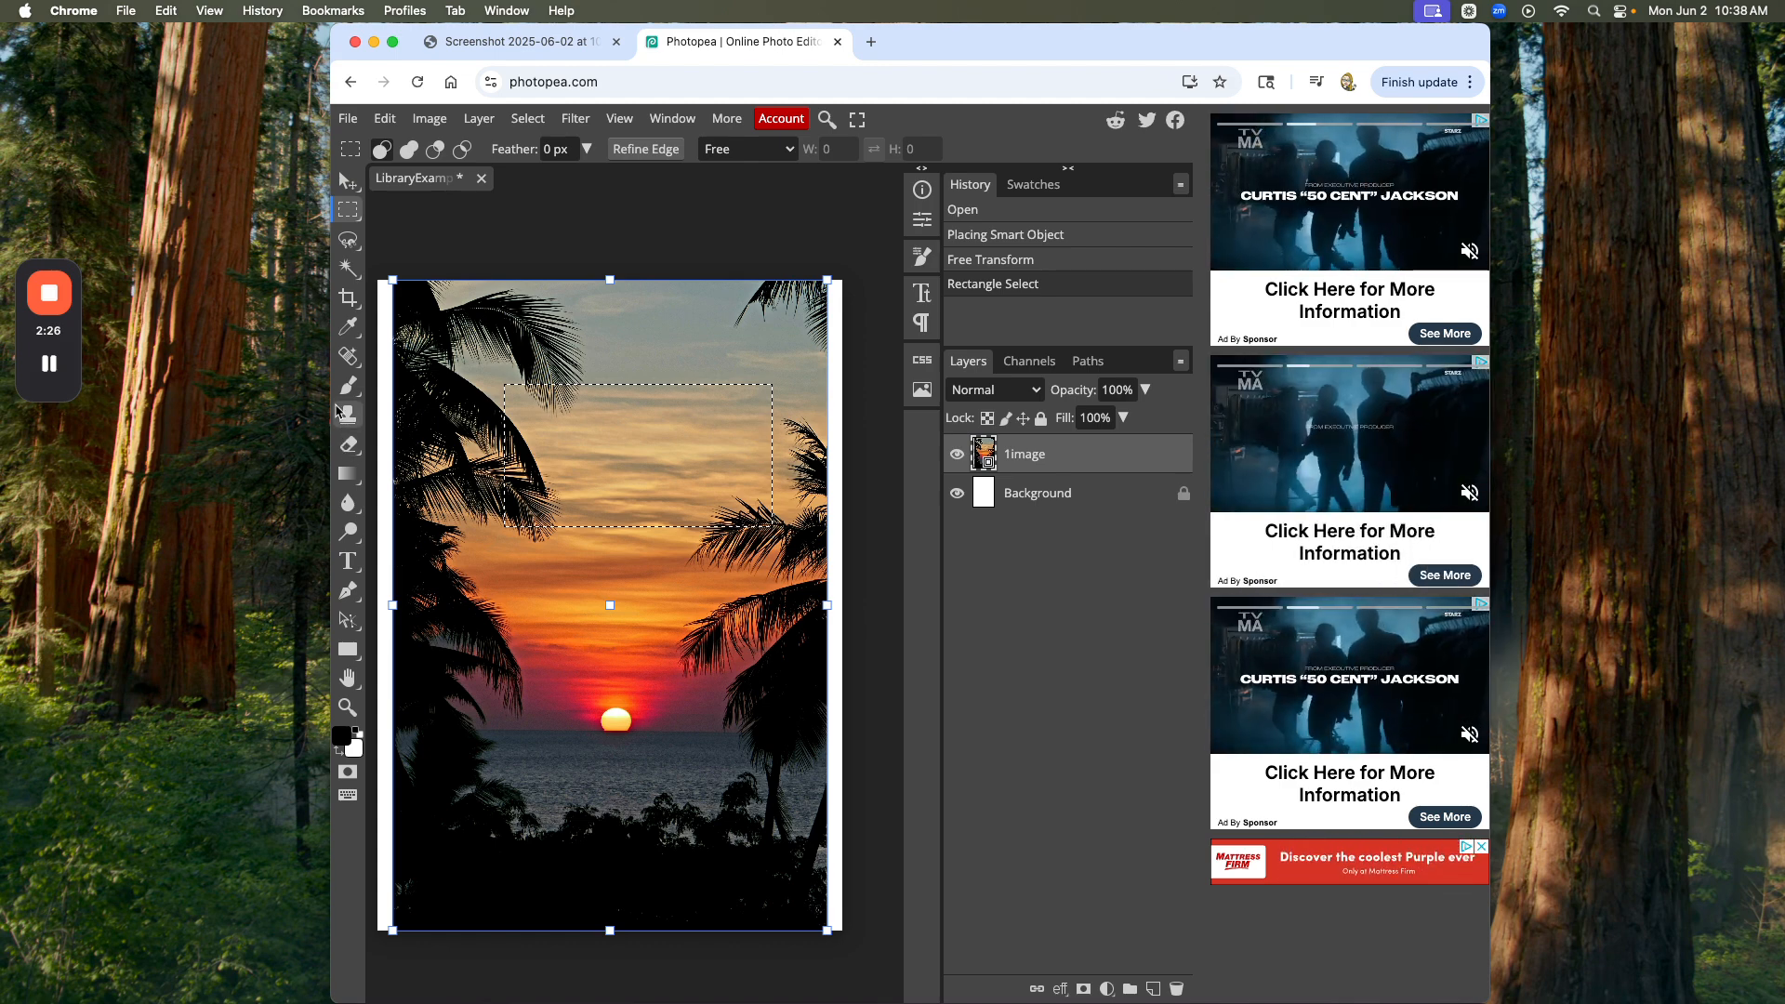
- Start painting on the 1image layer with the Brush tool and agree to rasterize the smart object
click(348, 390)
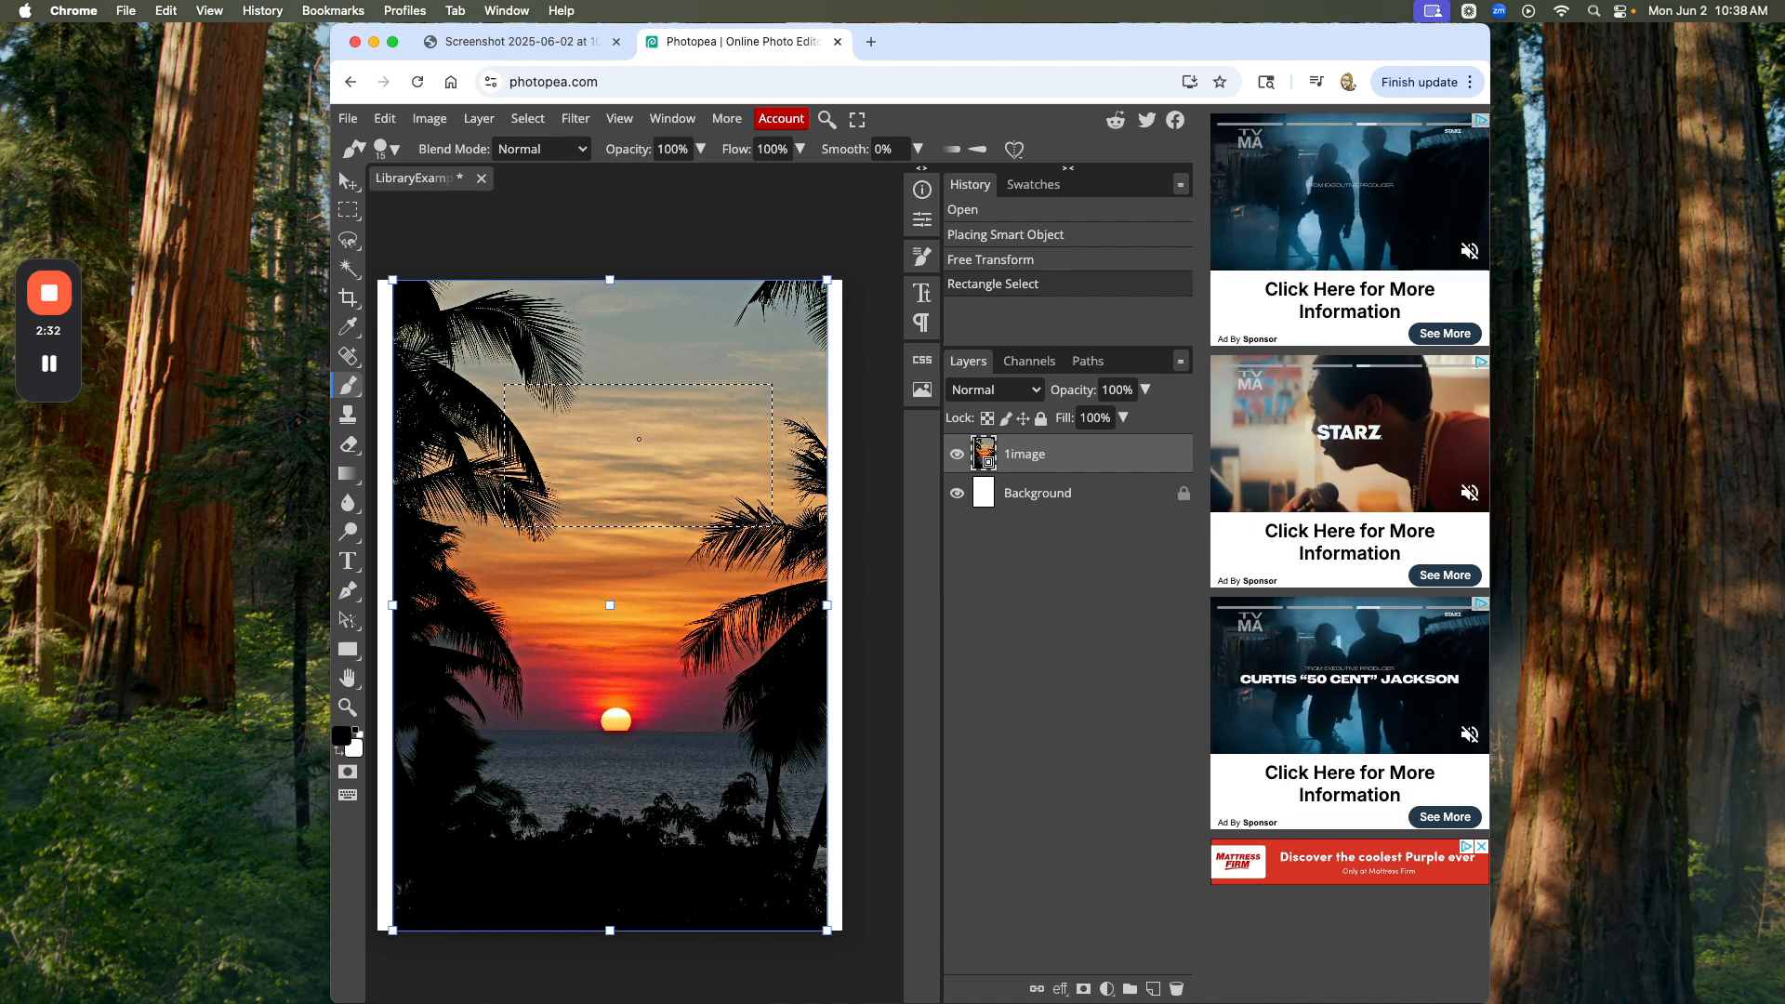
click(657, 474)
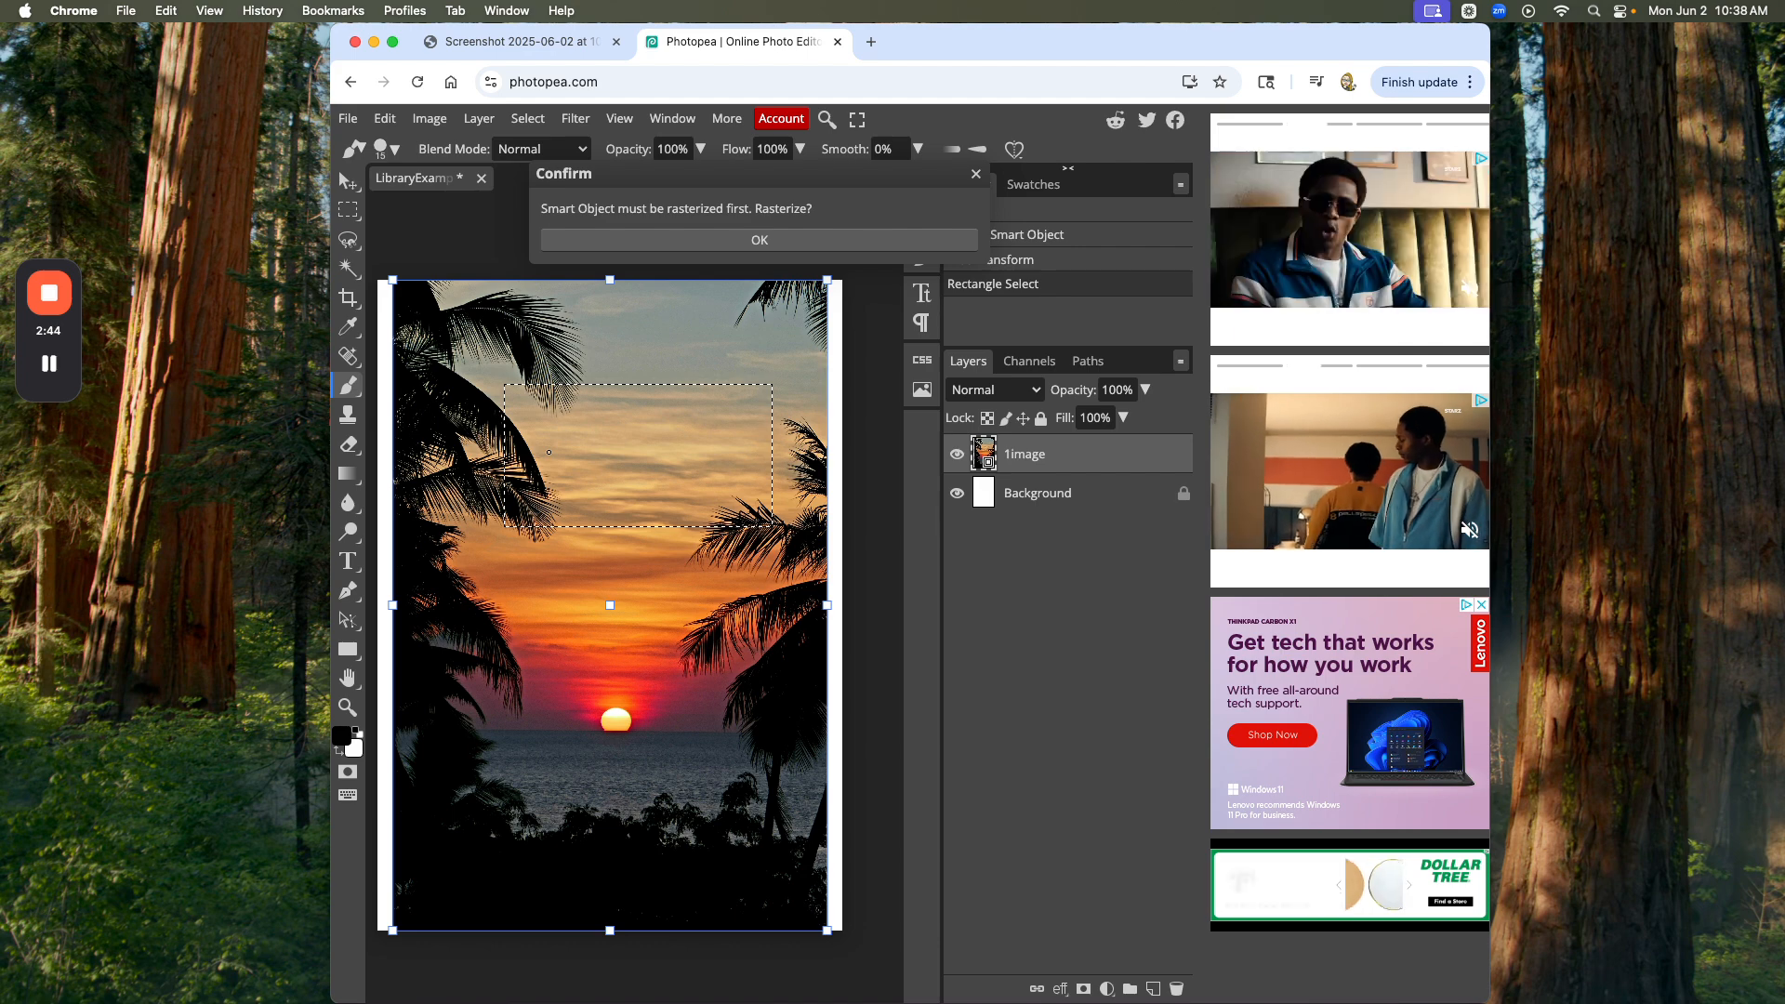
scroll(549, 452, down, 5)
scroll(549, 452, right, 5)
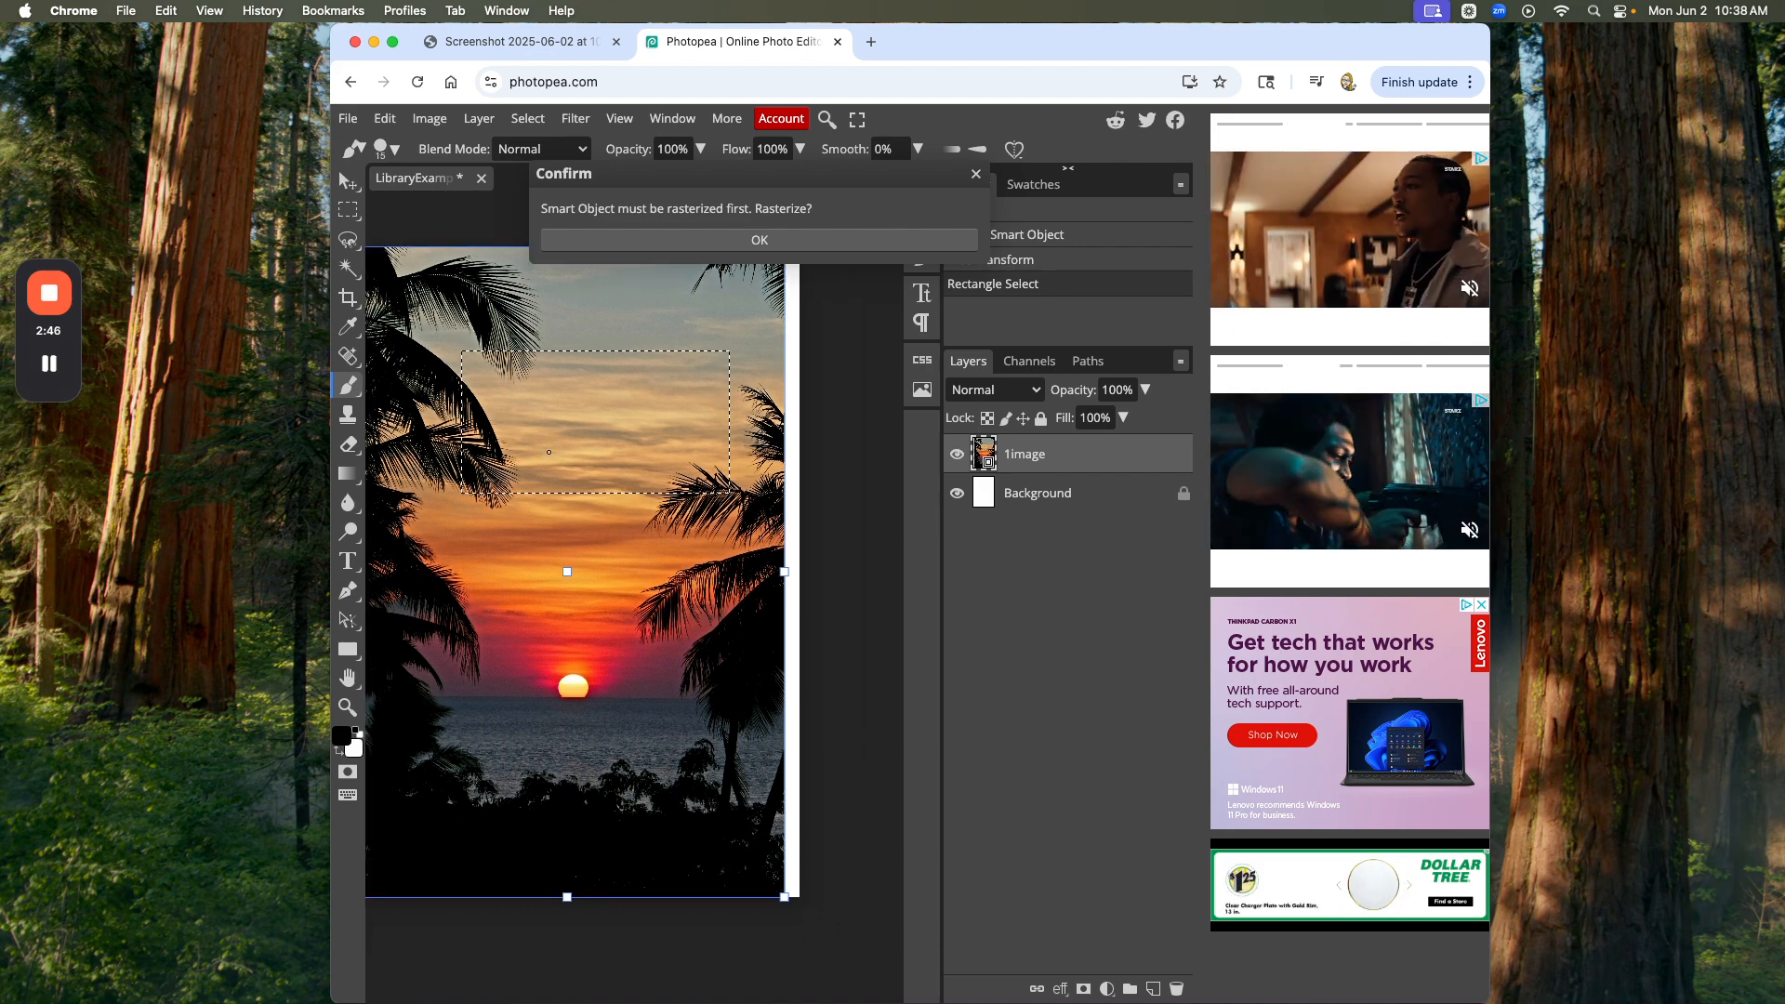
scroll(581, 448, down, 1)
scroll(581, 448, right, 1)
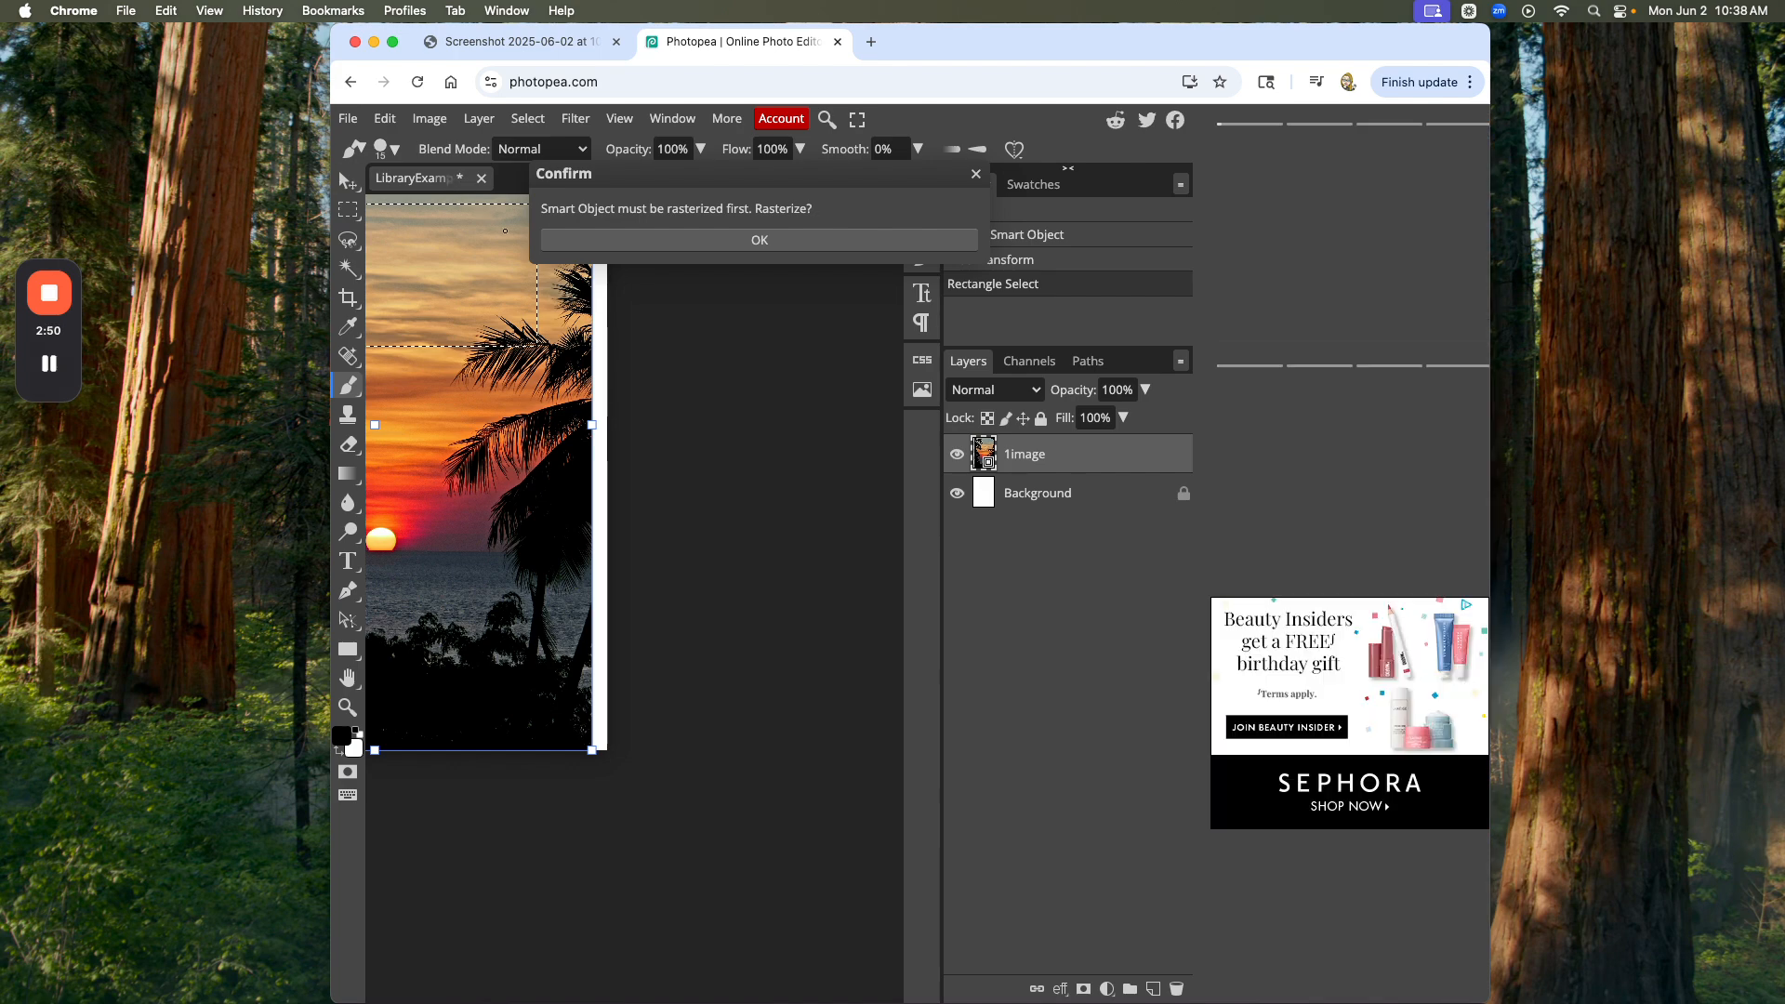
click(645, 239)
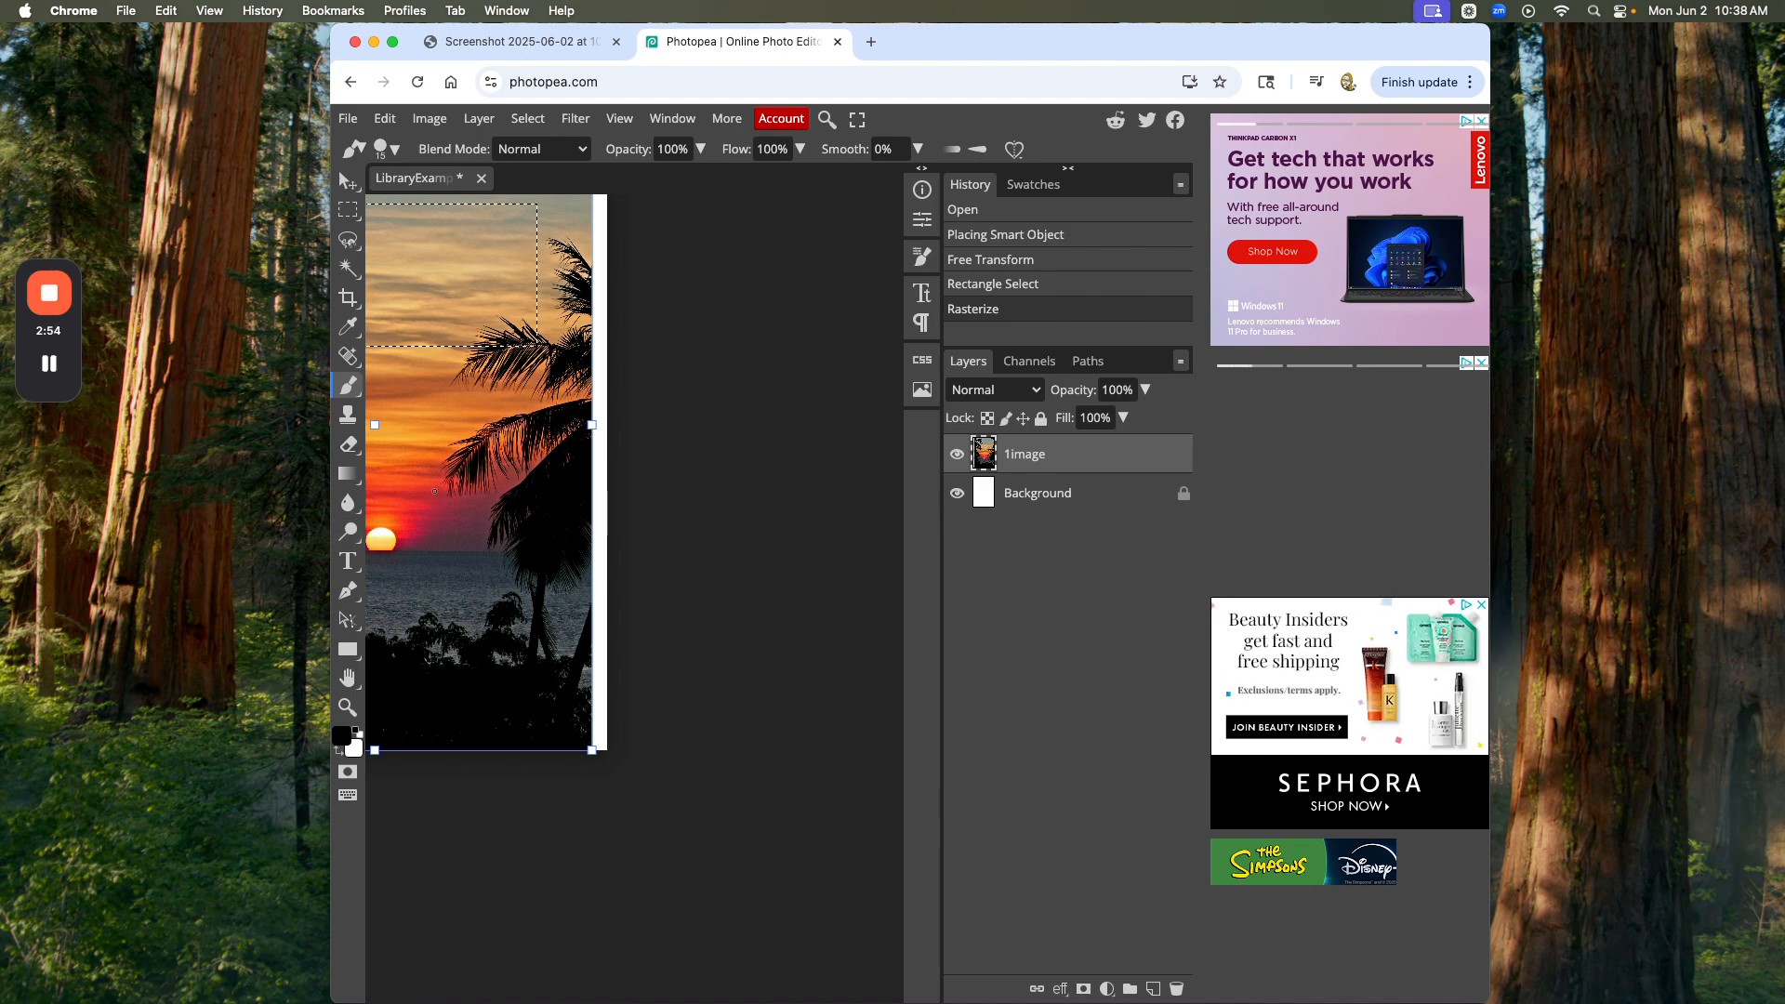
- Try to paint with the Brush tool outside the rectangular selection
drag(521, 499, 499, 475)
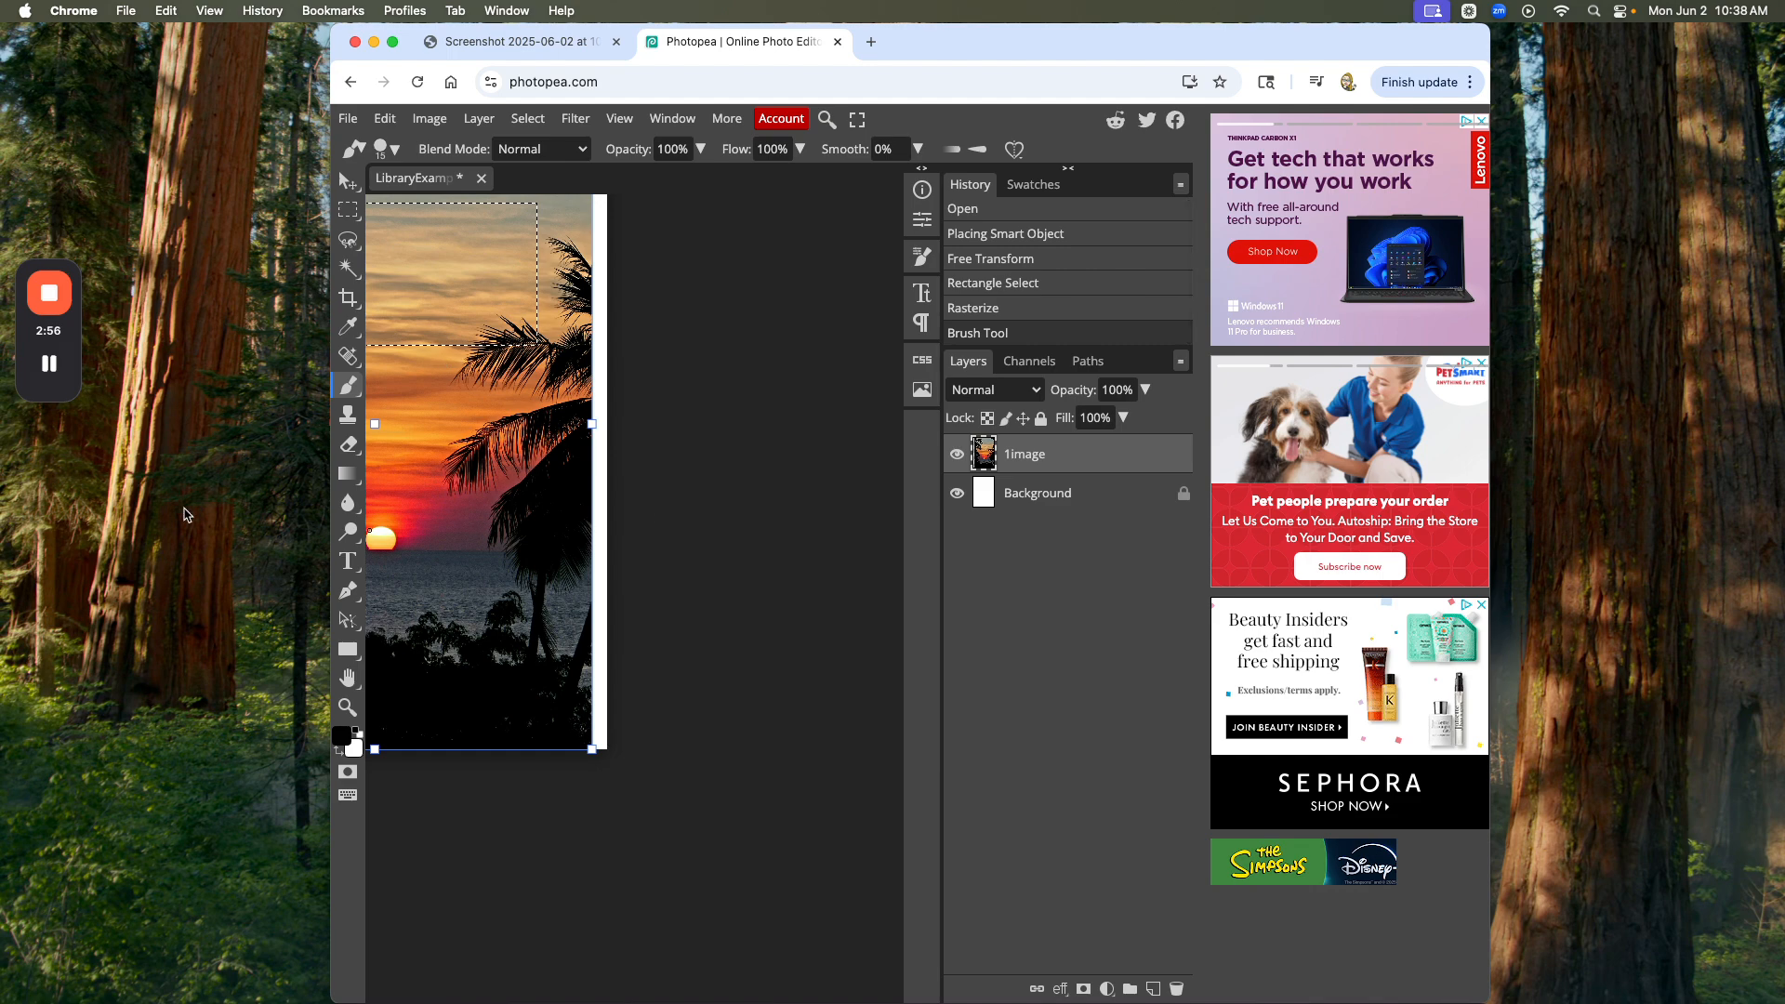
scroll(438, 344, right, 1)
scroll(793, 494, down, 1)
click(775, 742)
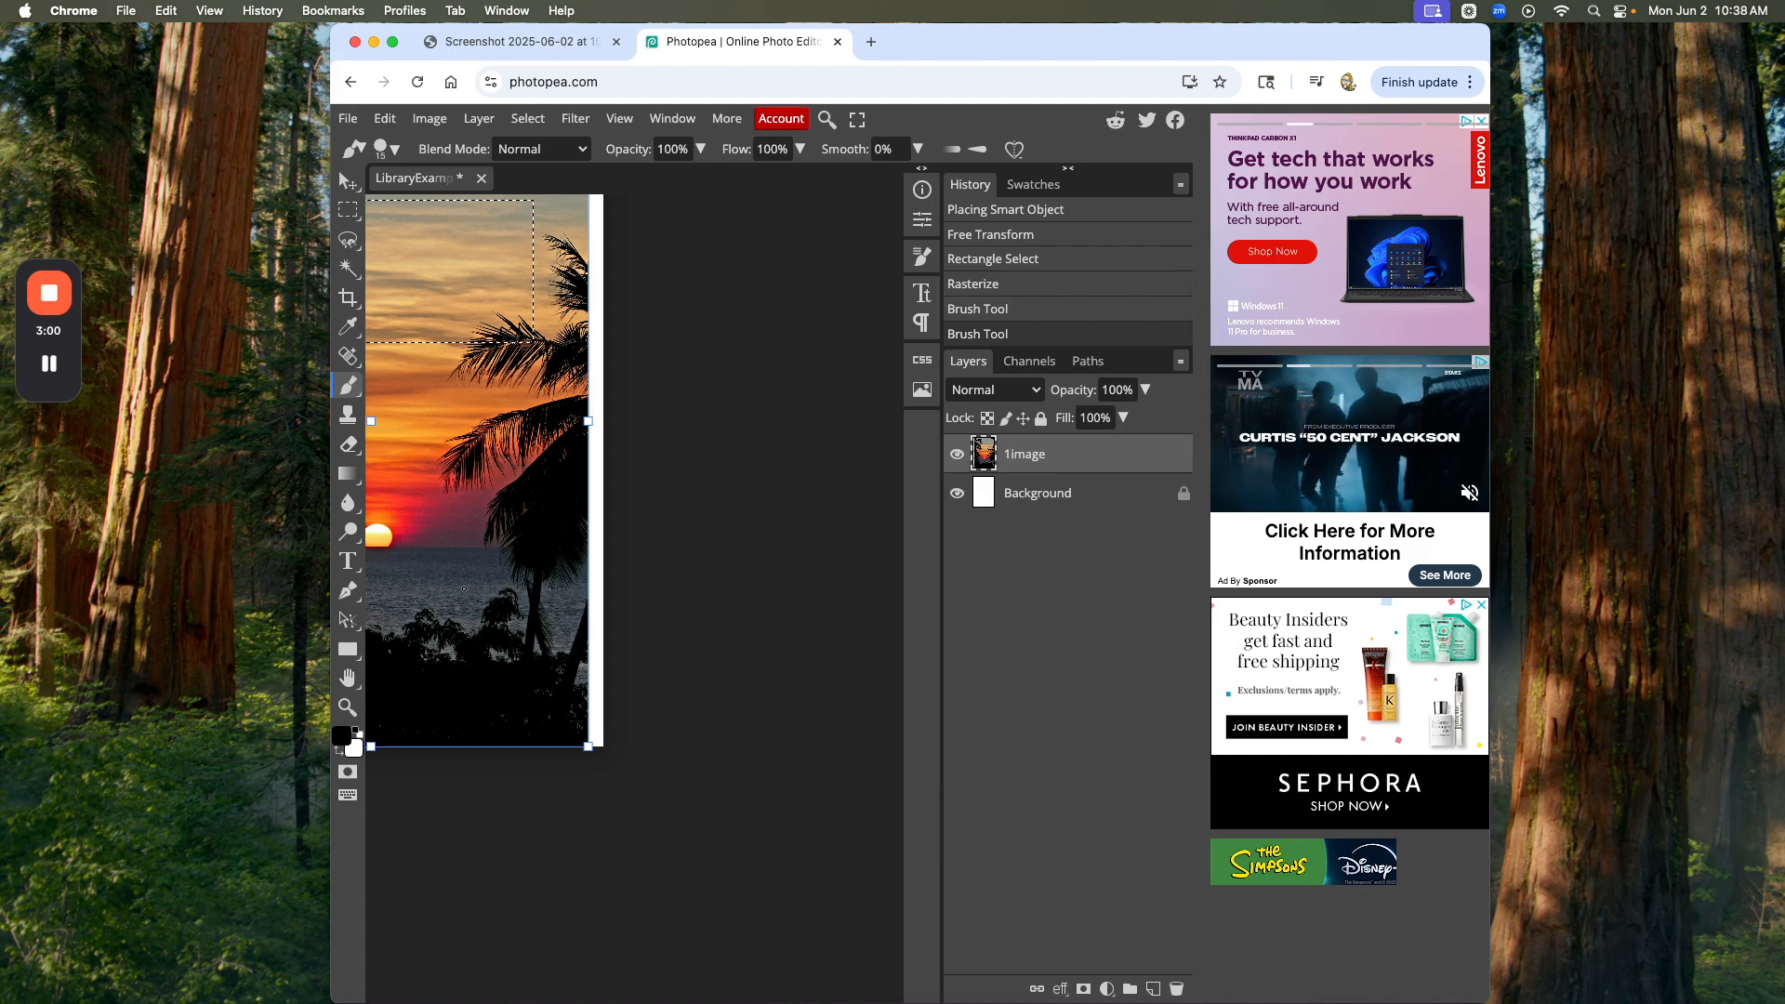
drag(544, 579, 584, 427)
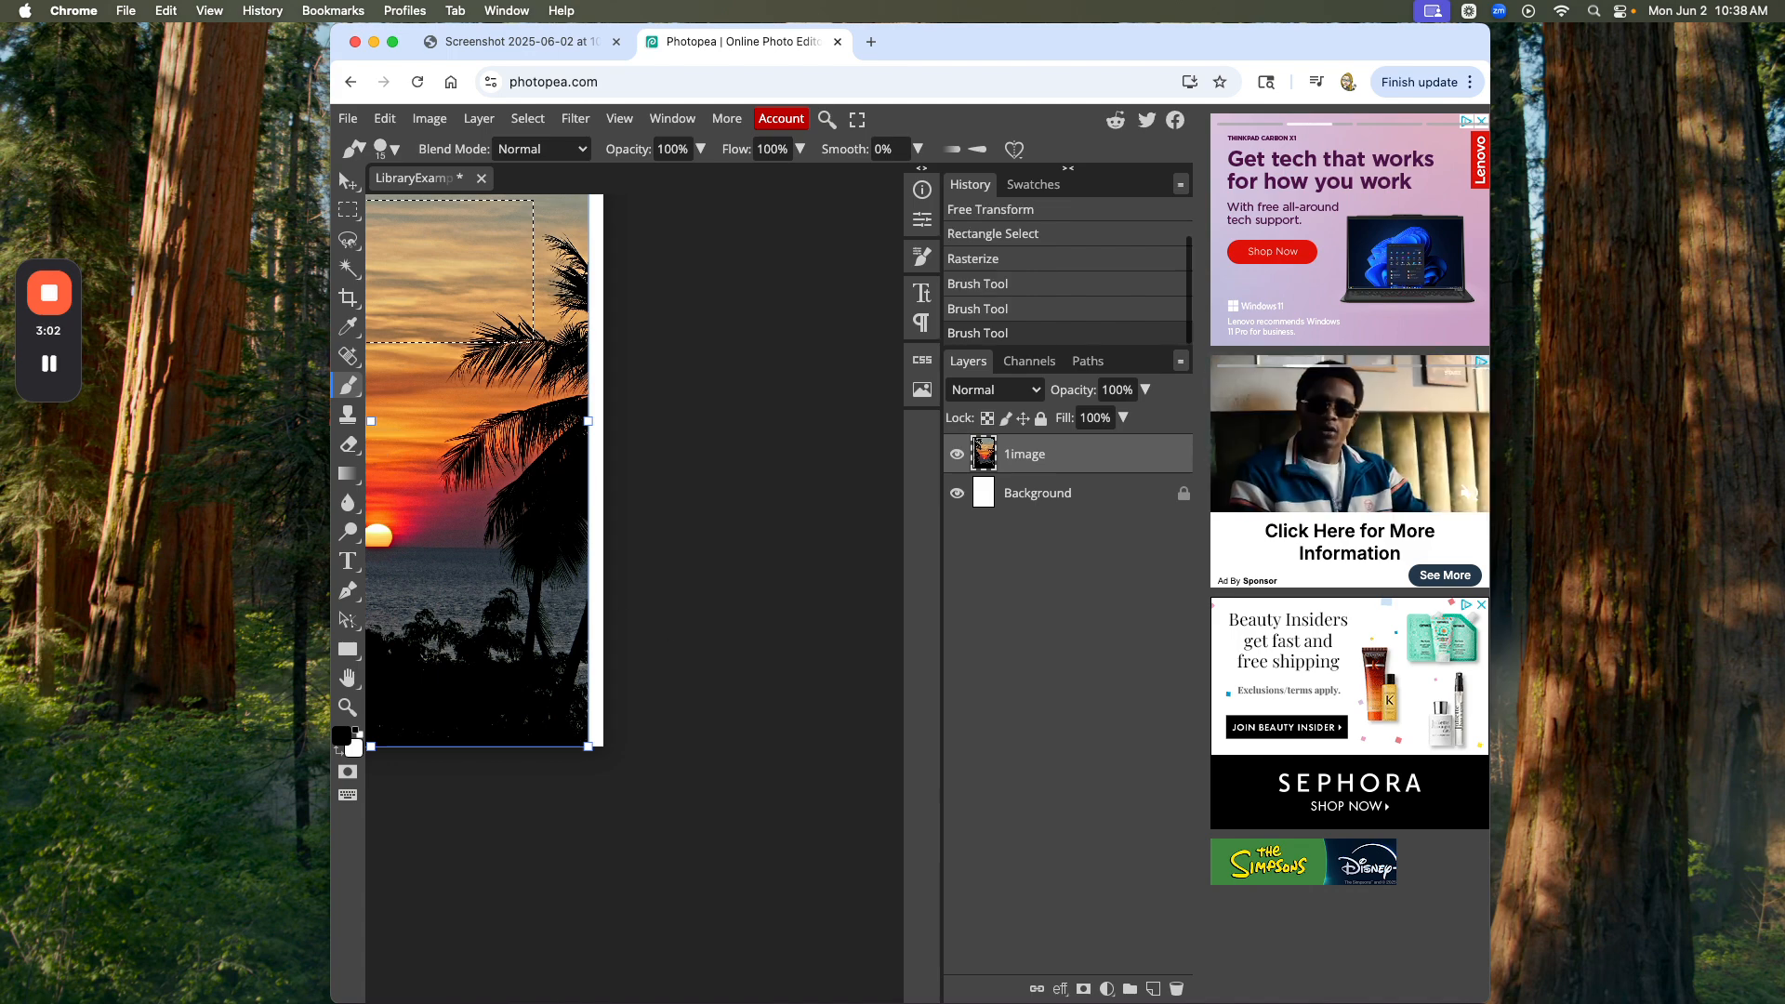
- Paint freehand black brush strokes inside the rectangular sky selection
scroll(476, 351, right, 2)
scroll(476, 352, left, 9)
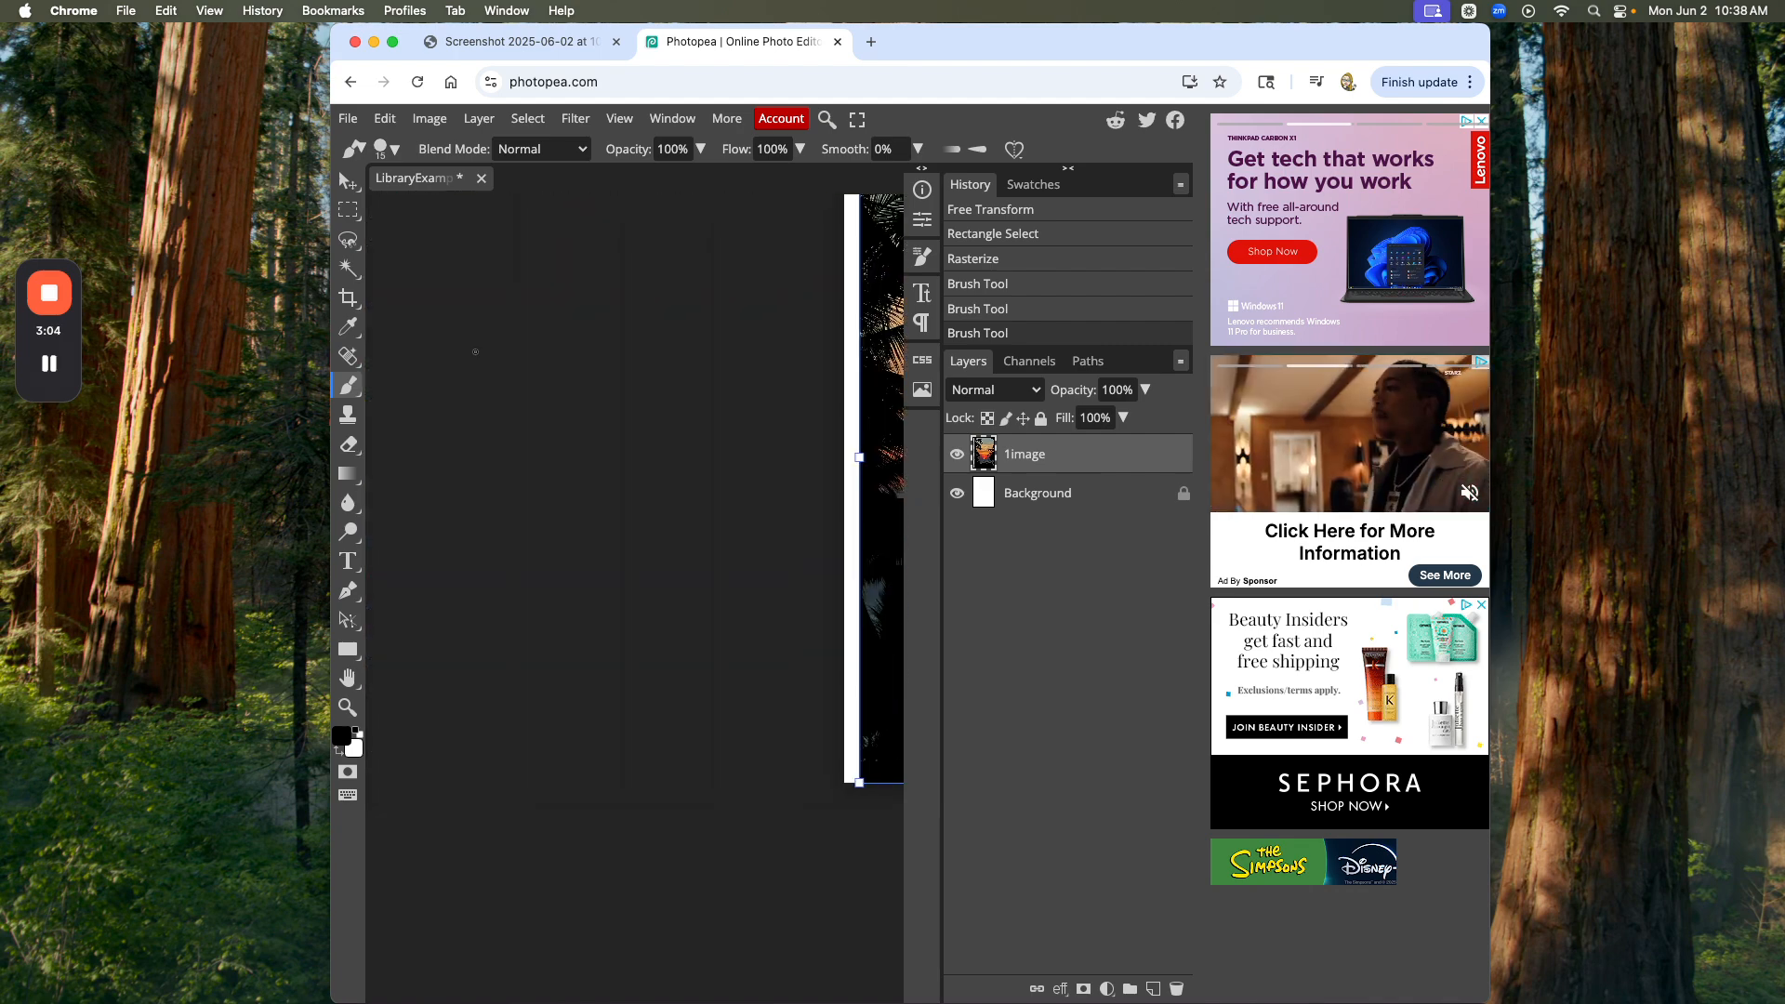
scroll(475, 352, right, 1)
scroll(475, 352, right, 5)
scroll(475, 352, up, 2)
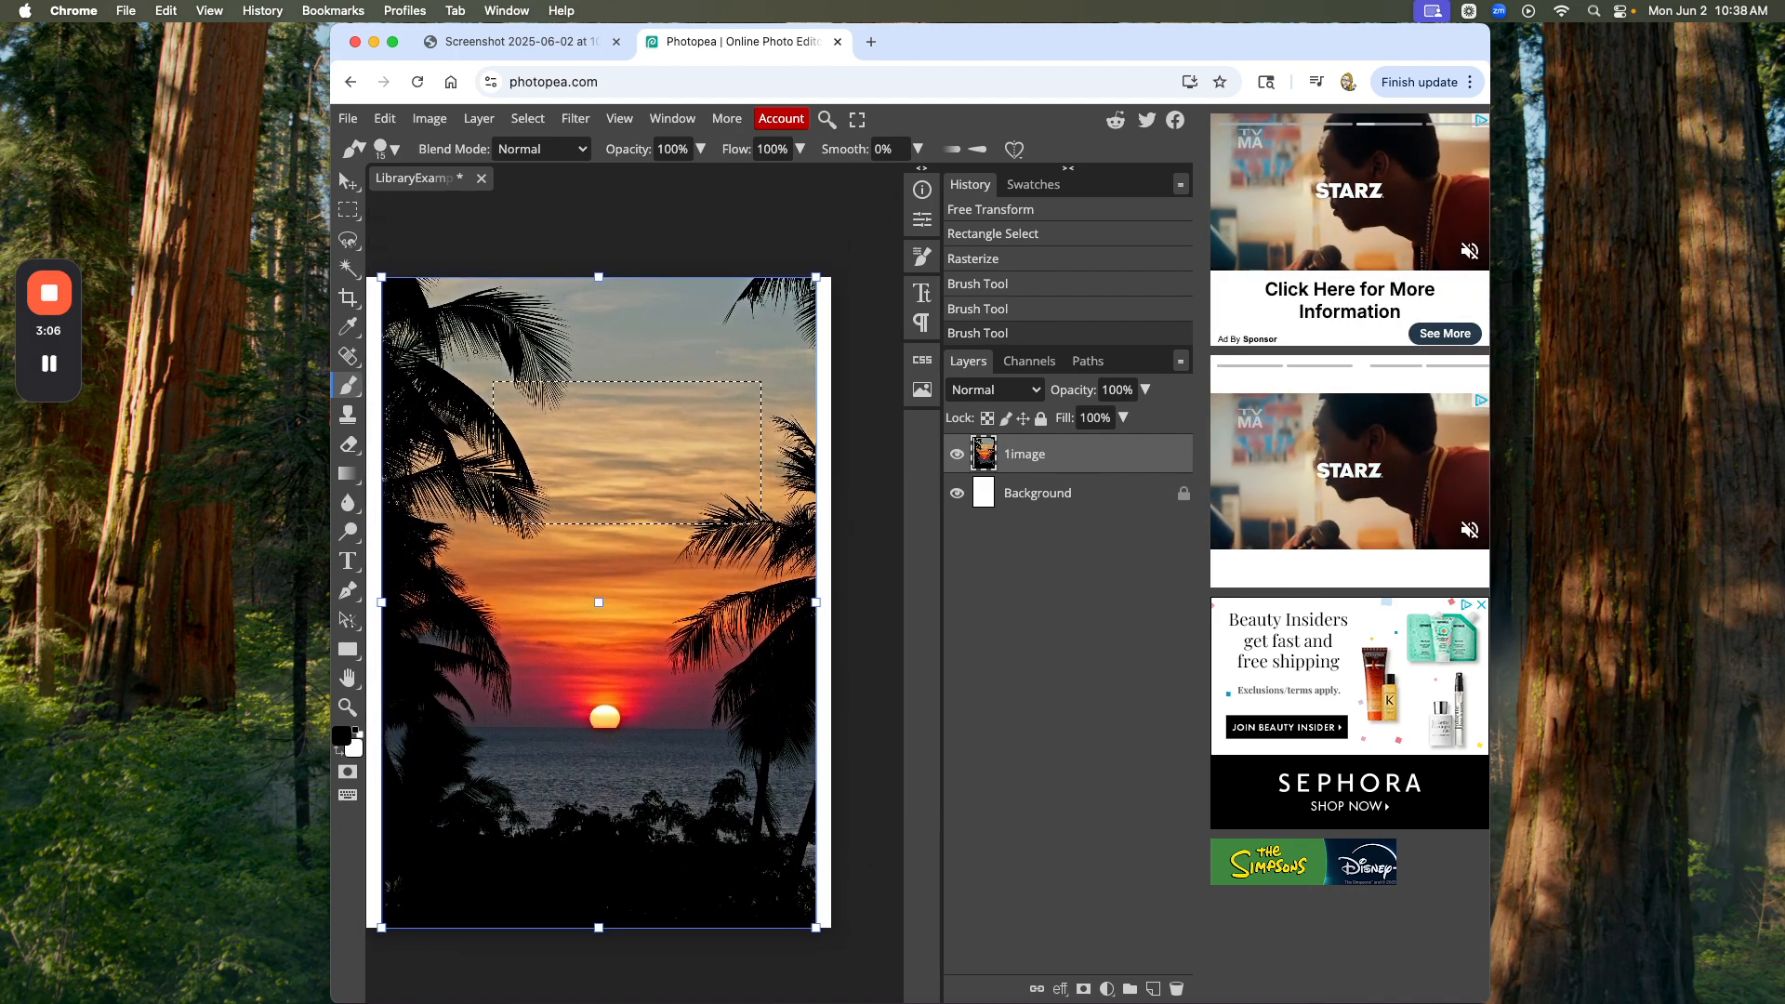
scroll(475, 352, left, 1)
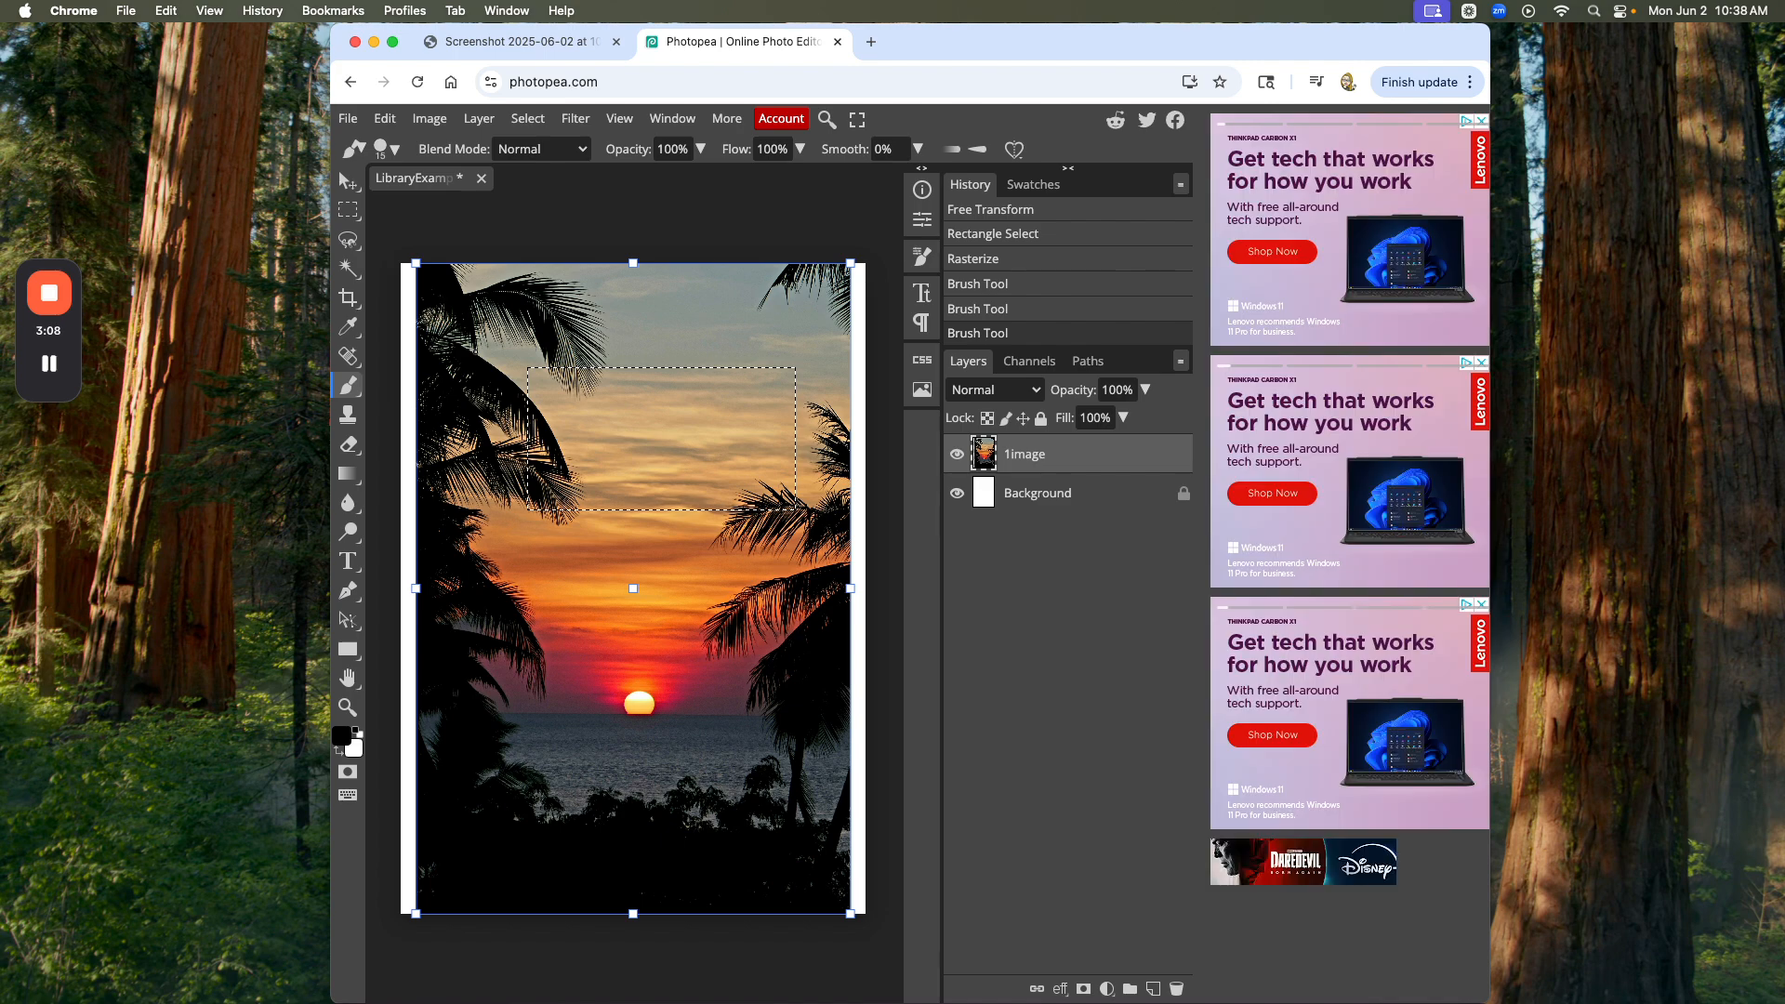
scroll(475, 351, down, 3)
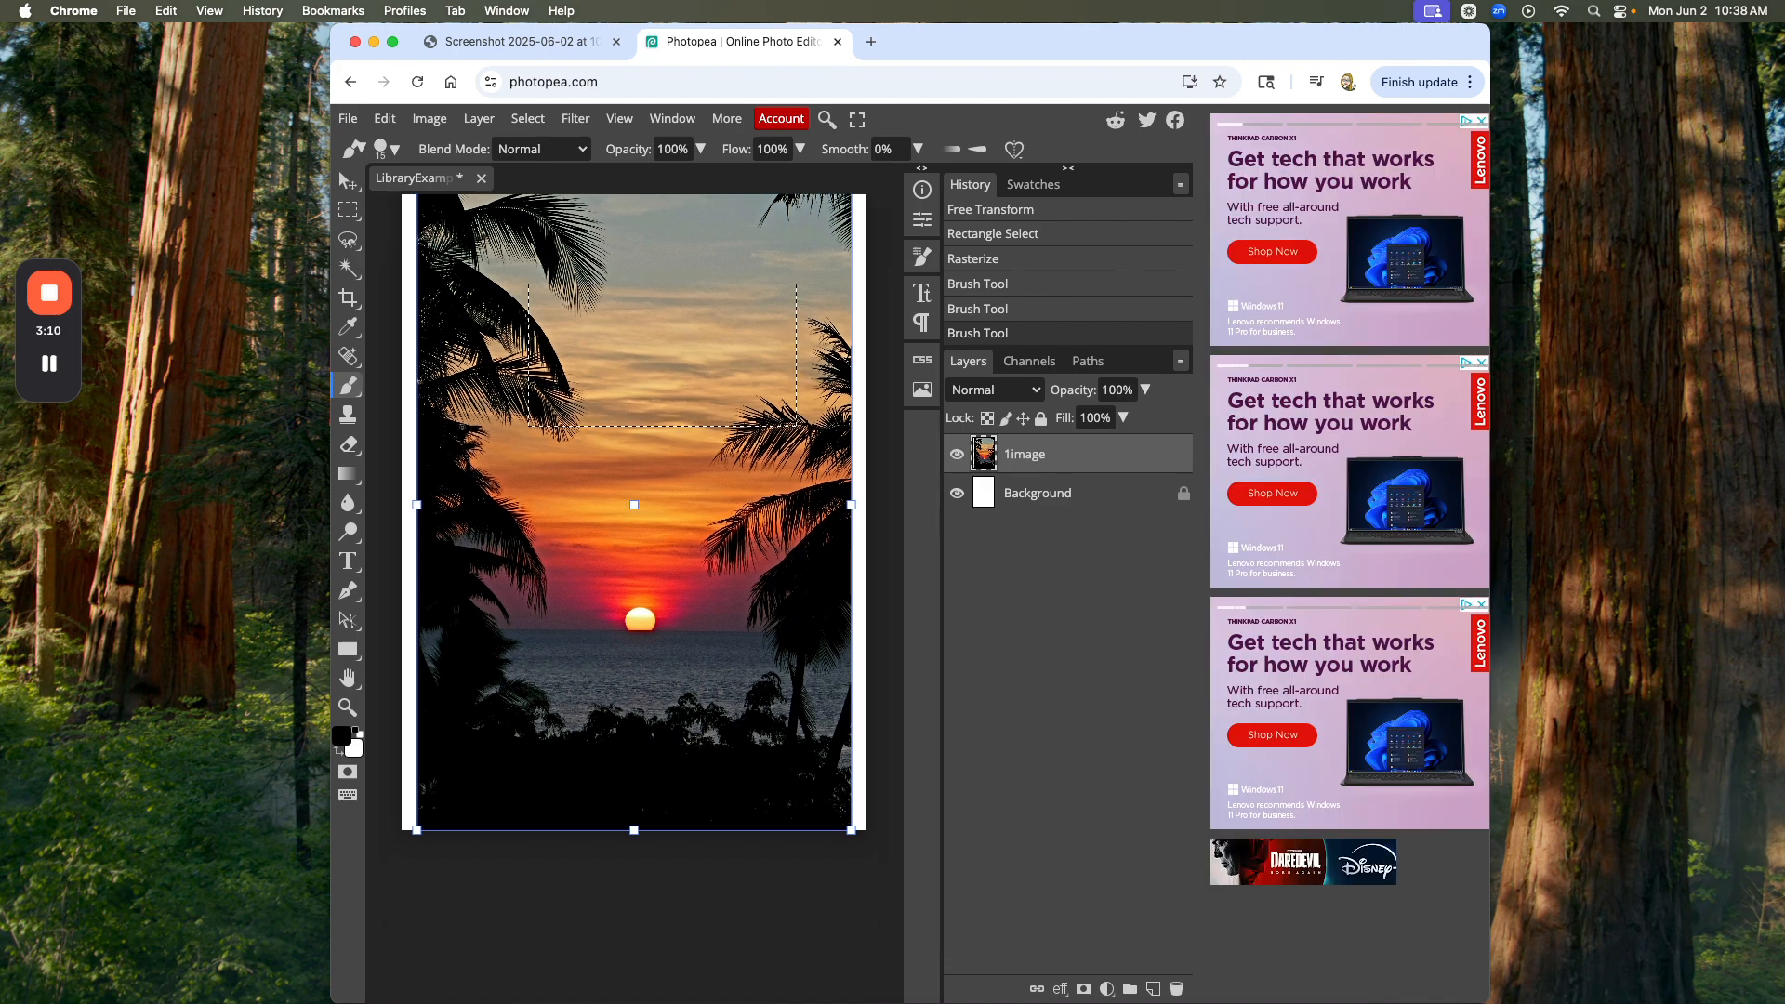
scroll(475, 351, up, 4)
scroll(497, 459, right, 1)
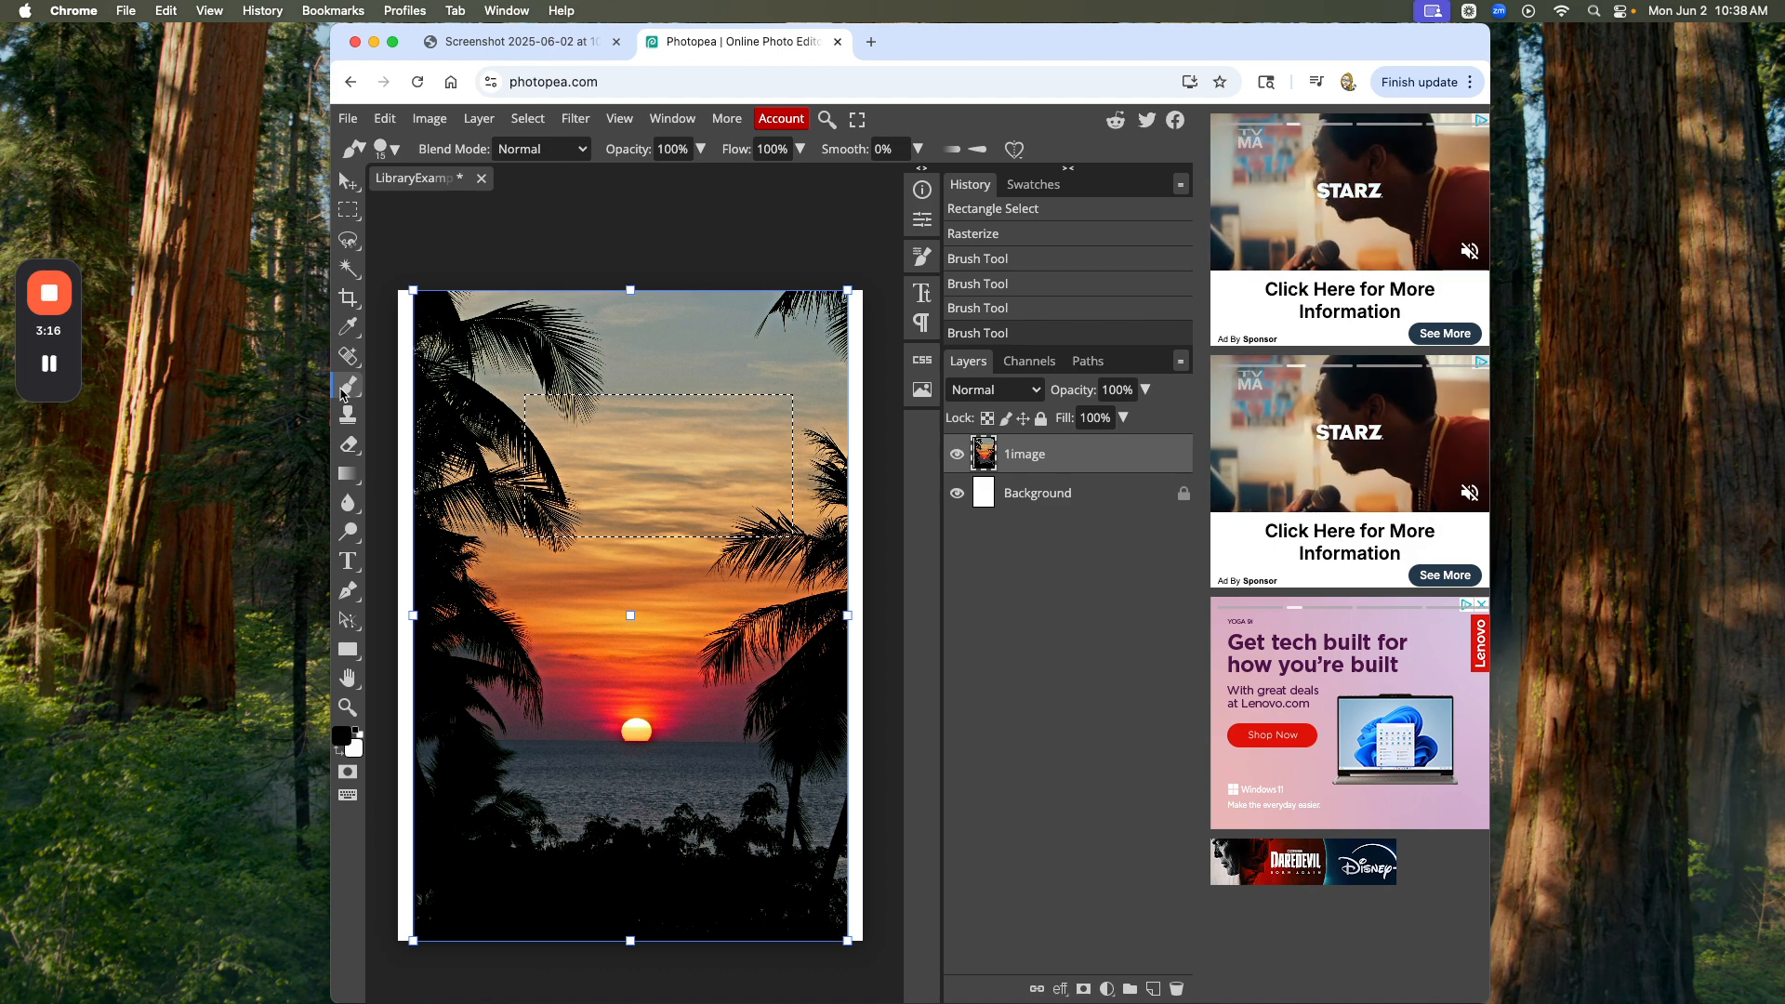
mouse_move(658, 430)
mouse_down()
mouse_move(651, 480)
mouse_move(692, 475)
mouse_move(704, 448)
mouse_move(648, 452)
mouse_move(609, 535)
mouse_up()
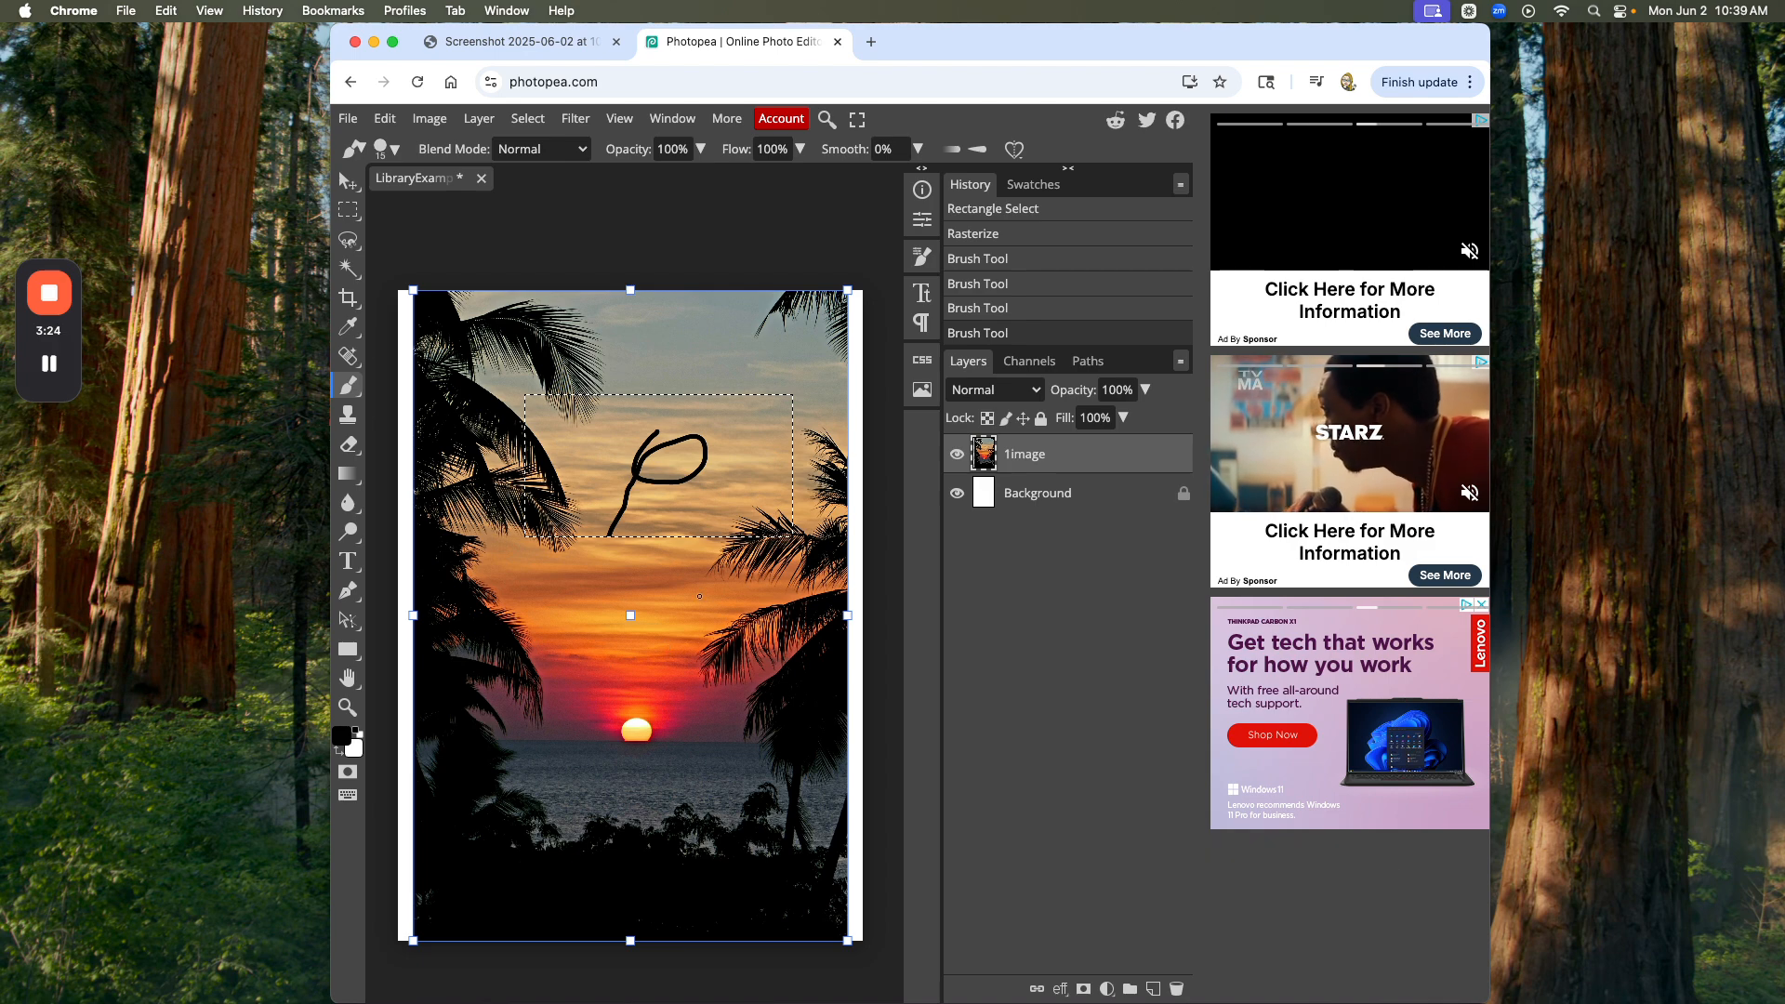
mouse_move(660, 535)
mouse_down()
mouse_move(555, 472)
mouse_move(613, 536)
mouse_up()
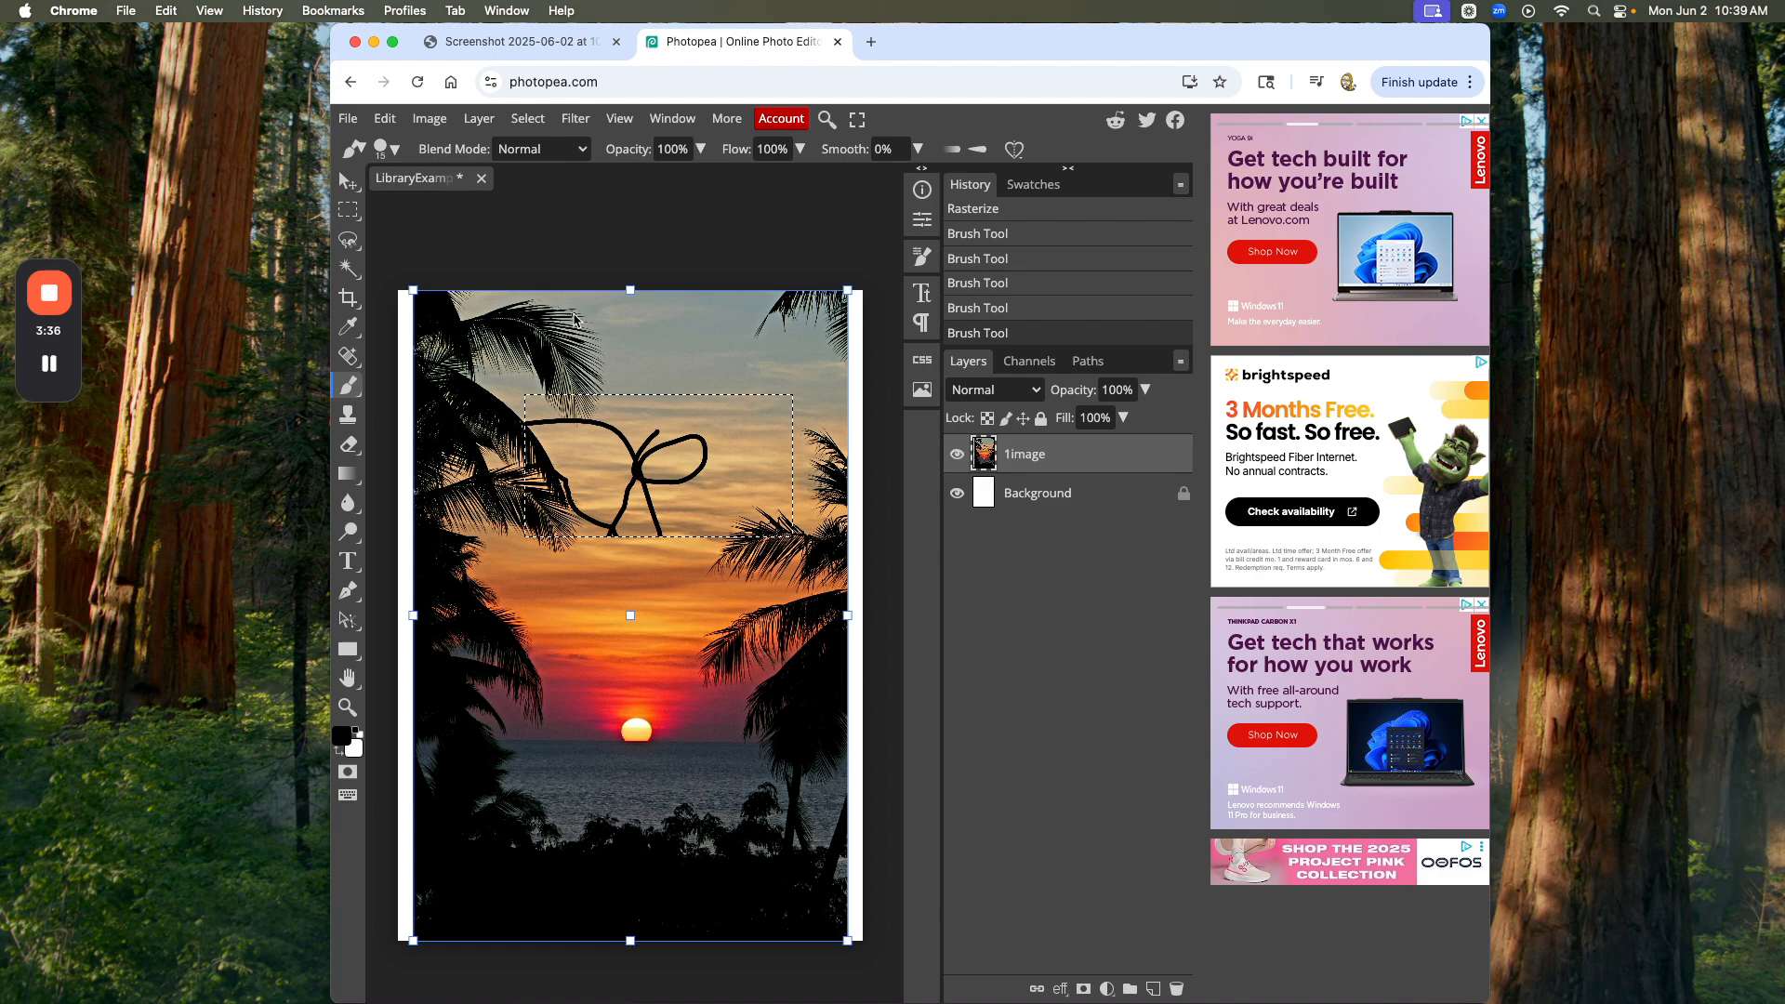
- Invert the selection and dab the black brush just above the rectangle
click(527, 120)
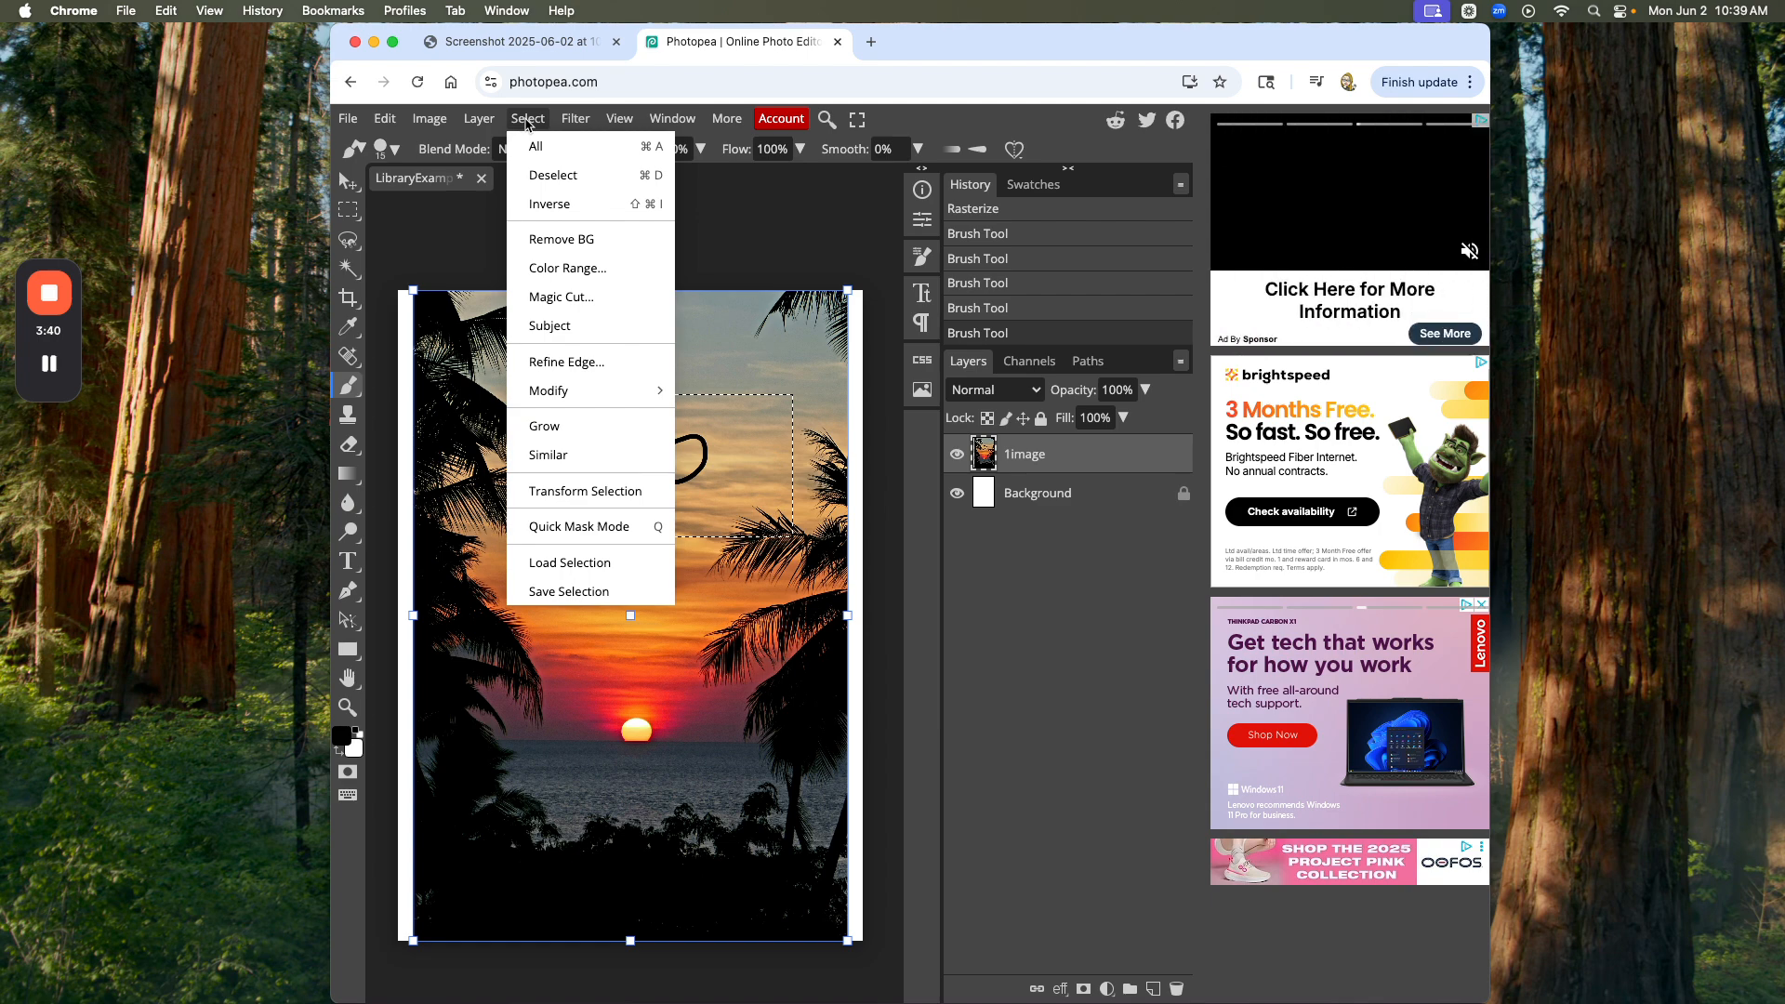
click(564, 204)
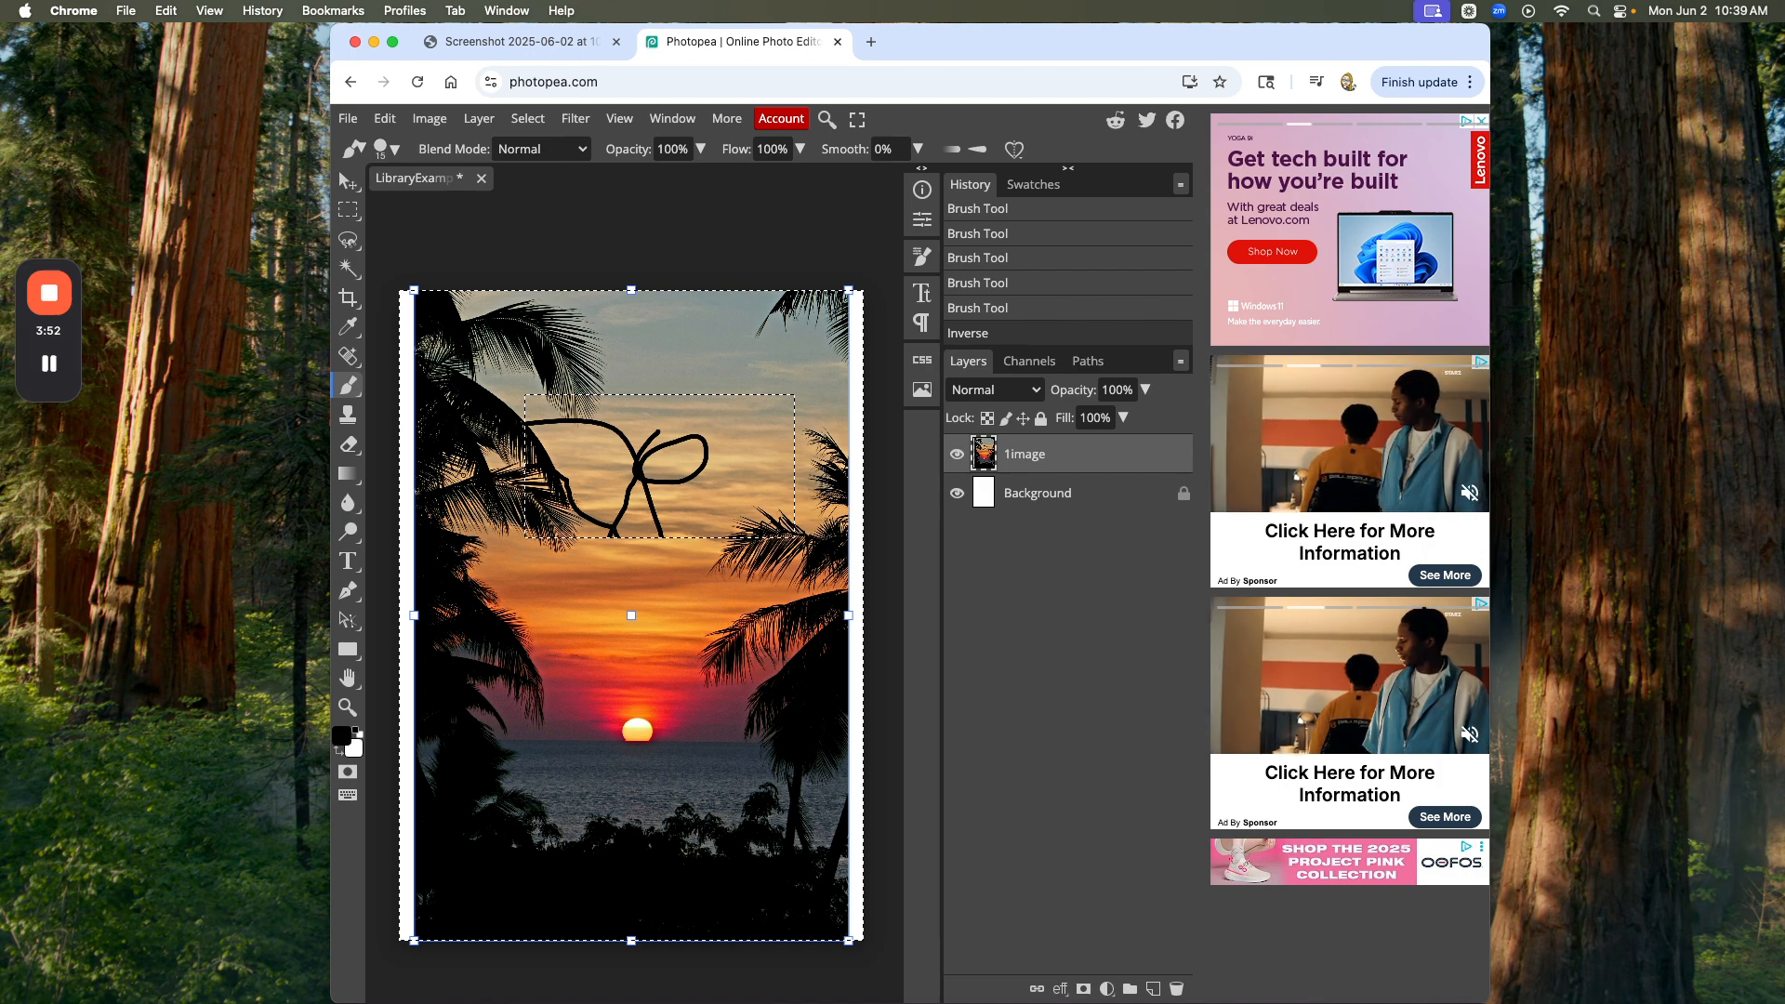
scroll(530, 365, right, 1)
click(530, 365)
scroll(530, 365, up, 1)
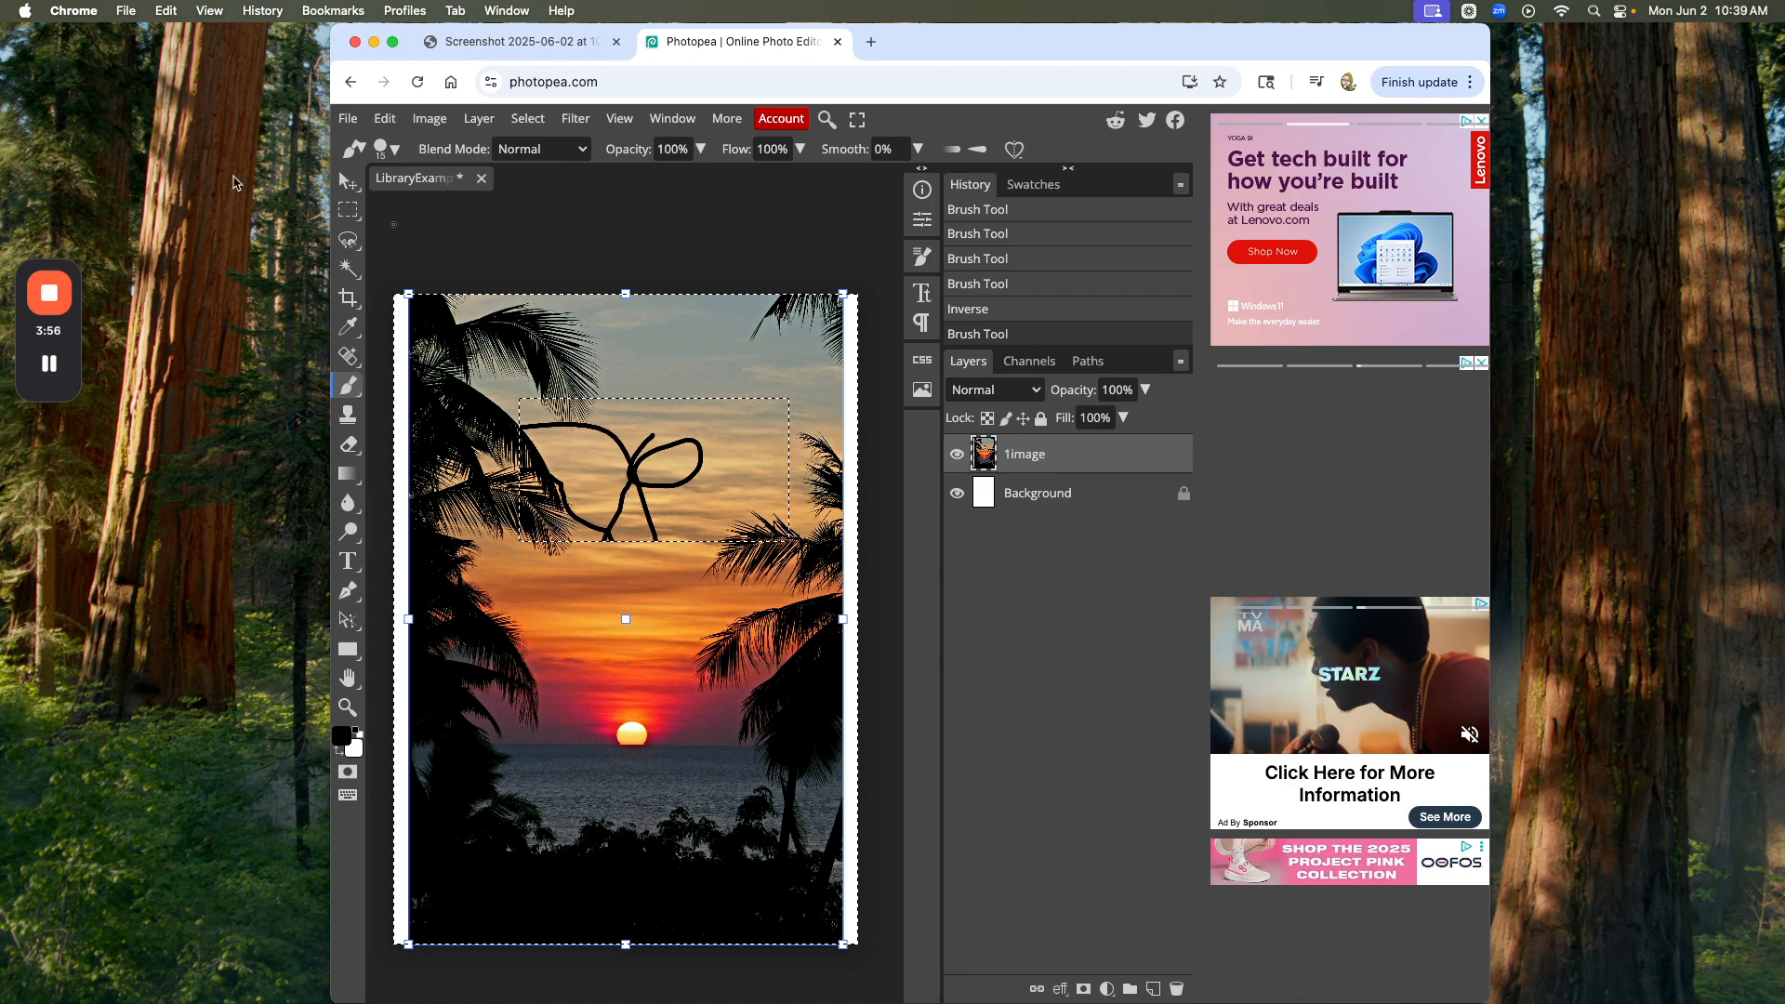
- Shift the selected picture area around the rectangle slightly to the right with the Move tool
key(v)
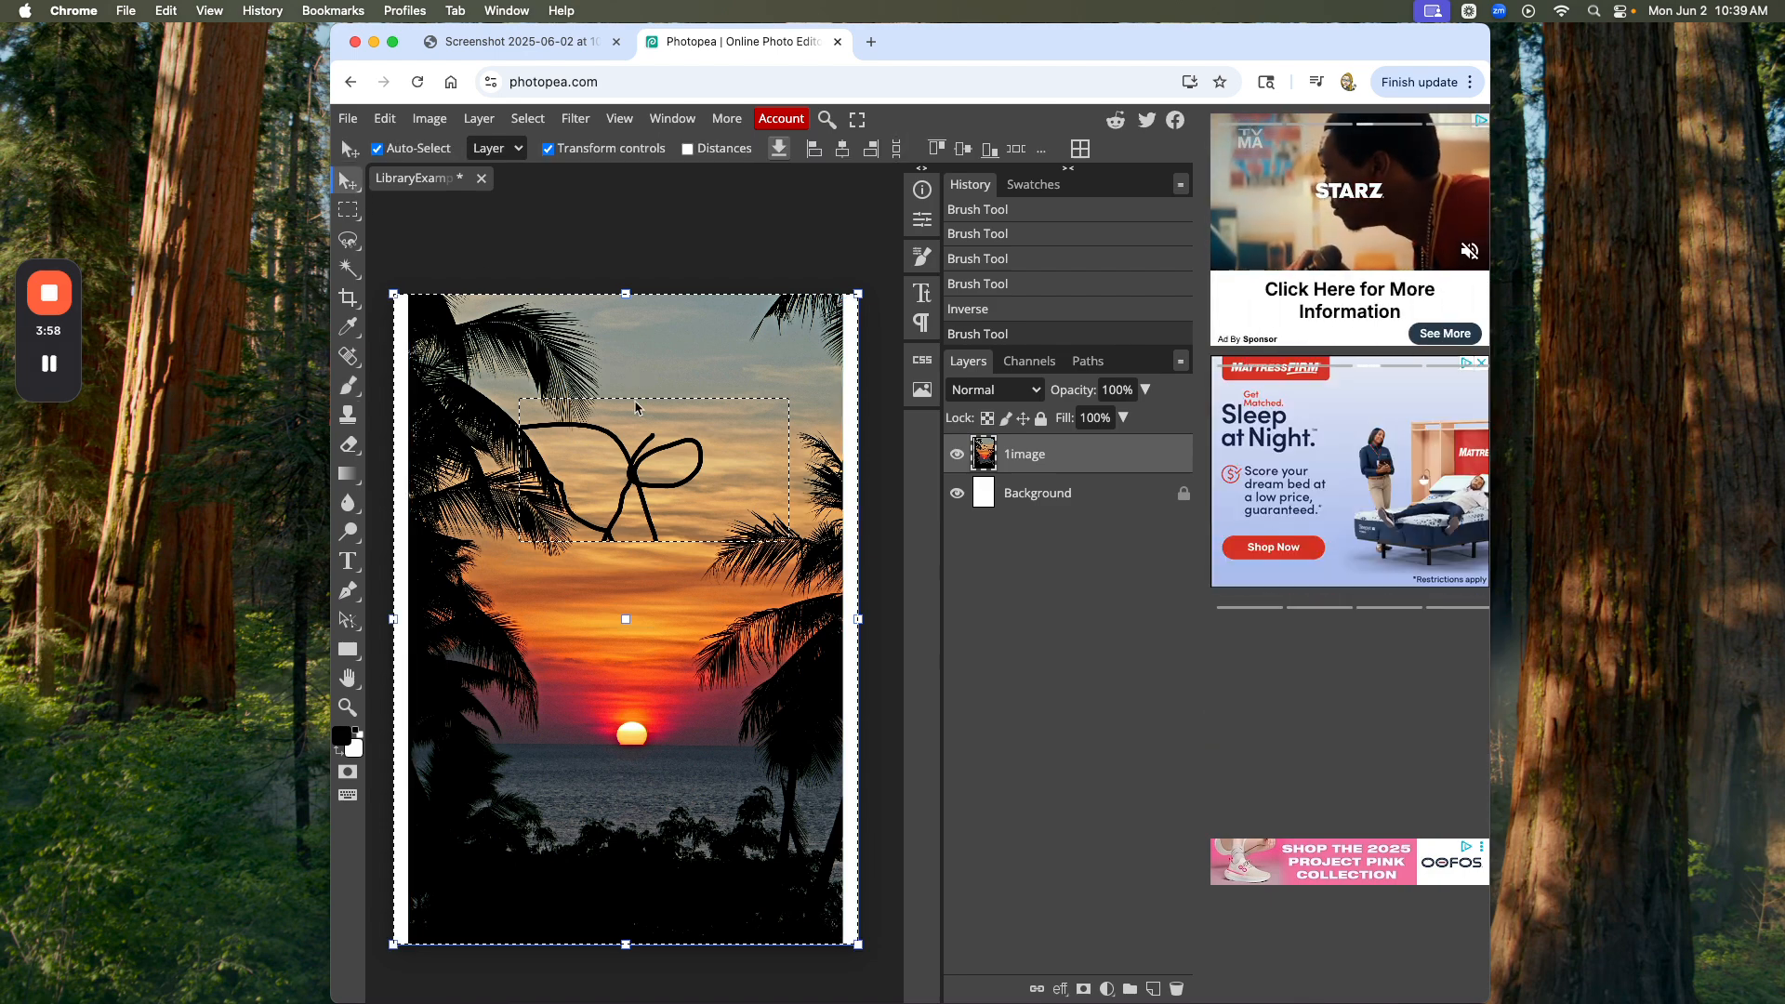
drag(634, 372, 643, 461)
drag(654, 556, 645, 399)
drag(644, 380, 641, 371)
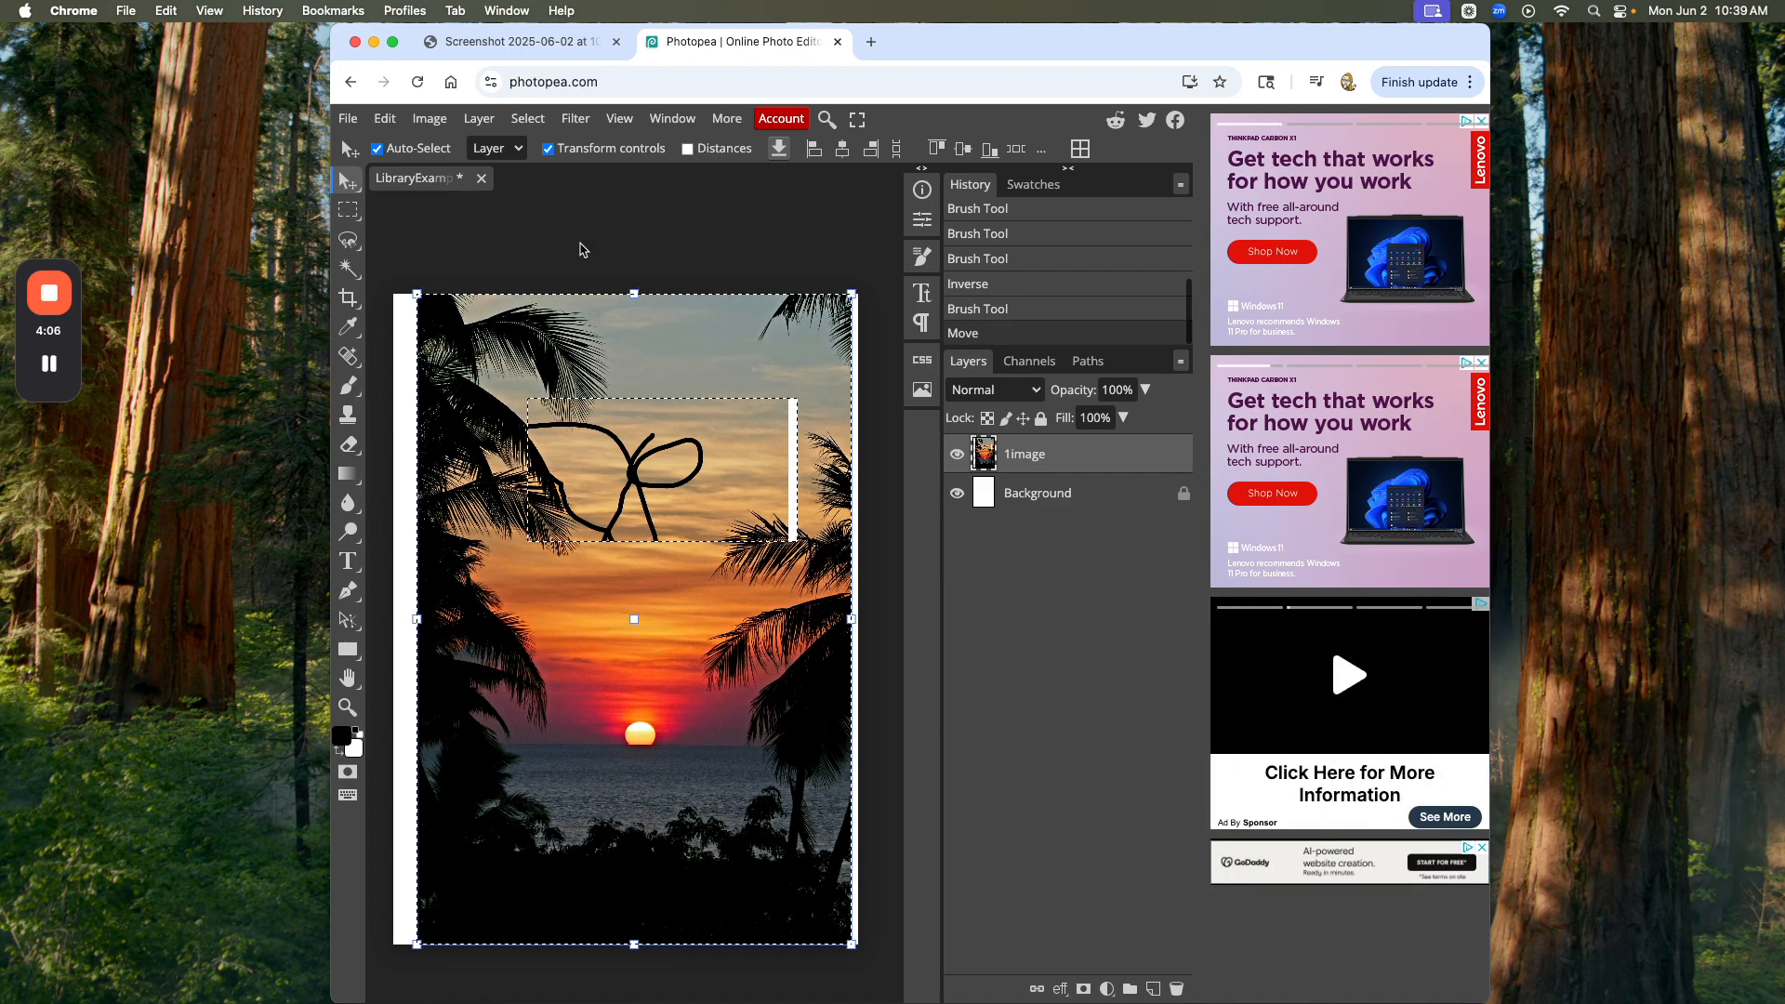
- Invert the selection again and move the rectangular sky piece down and to the left over the picture
click(527, 119)
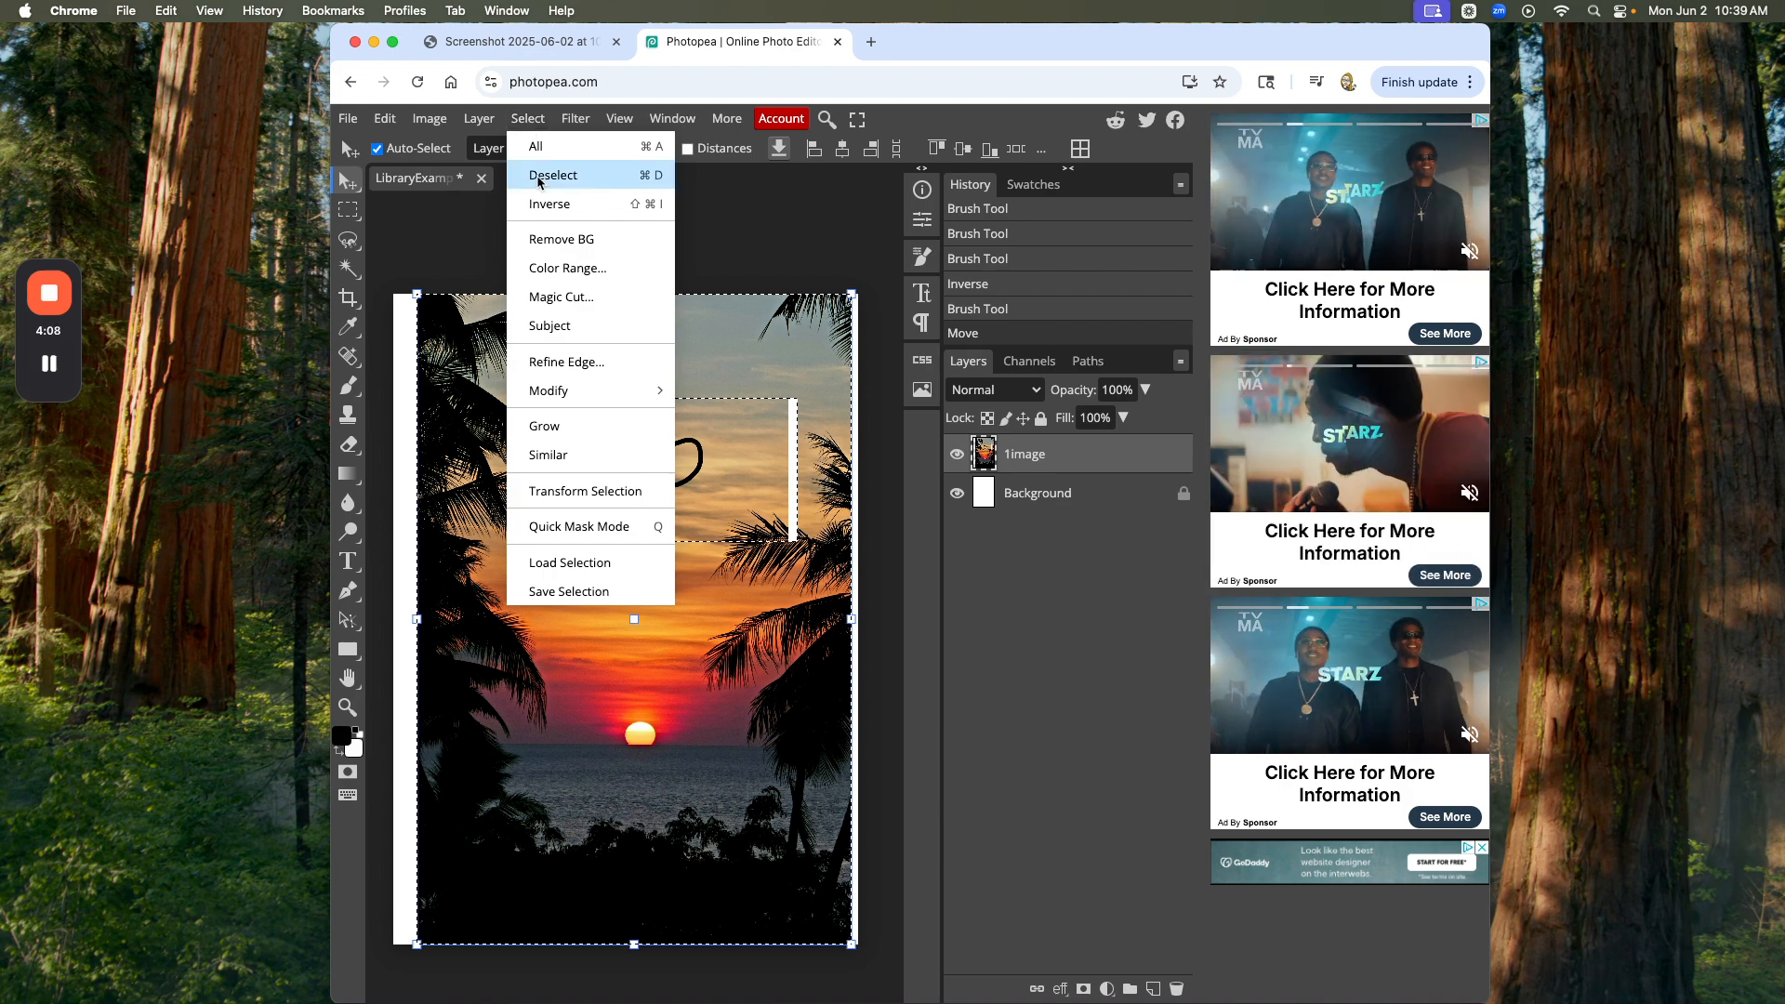
click(576, 203)
mouse_move(640, 463)
mouse_down()
mouse_move(644, 632)
mouse_move(634, 514)
mouse_move(553, 430)
mouse_move(524, 480)
mouse_move(575, 557)
mouse_move(584, 477)
mouse_move(629, 450)
mouse_move(634, 400)
mouse_move(623, 561)
mouse_up()
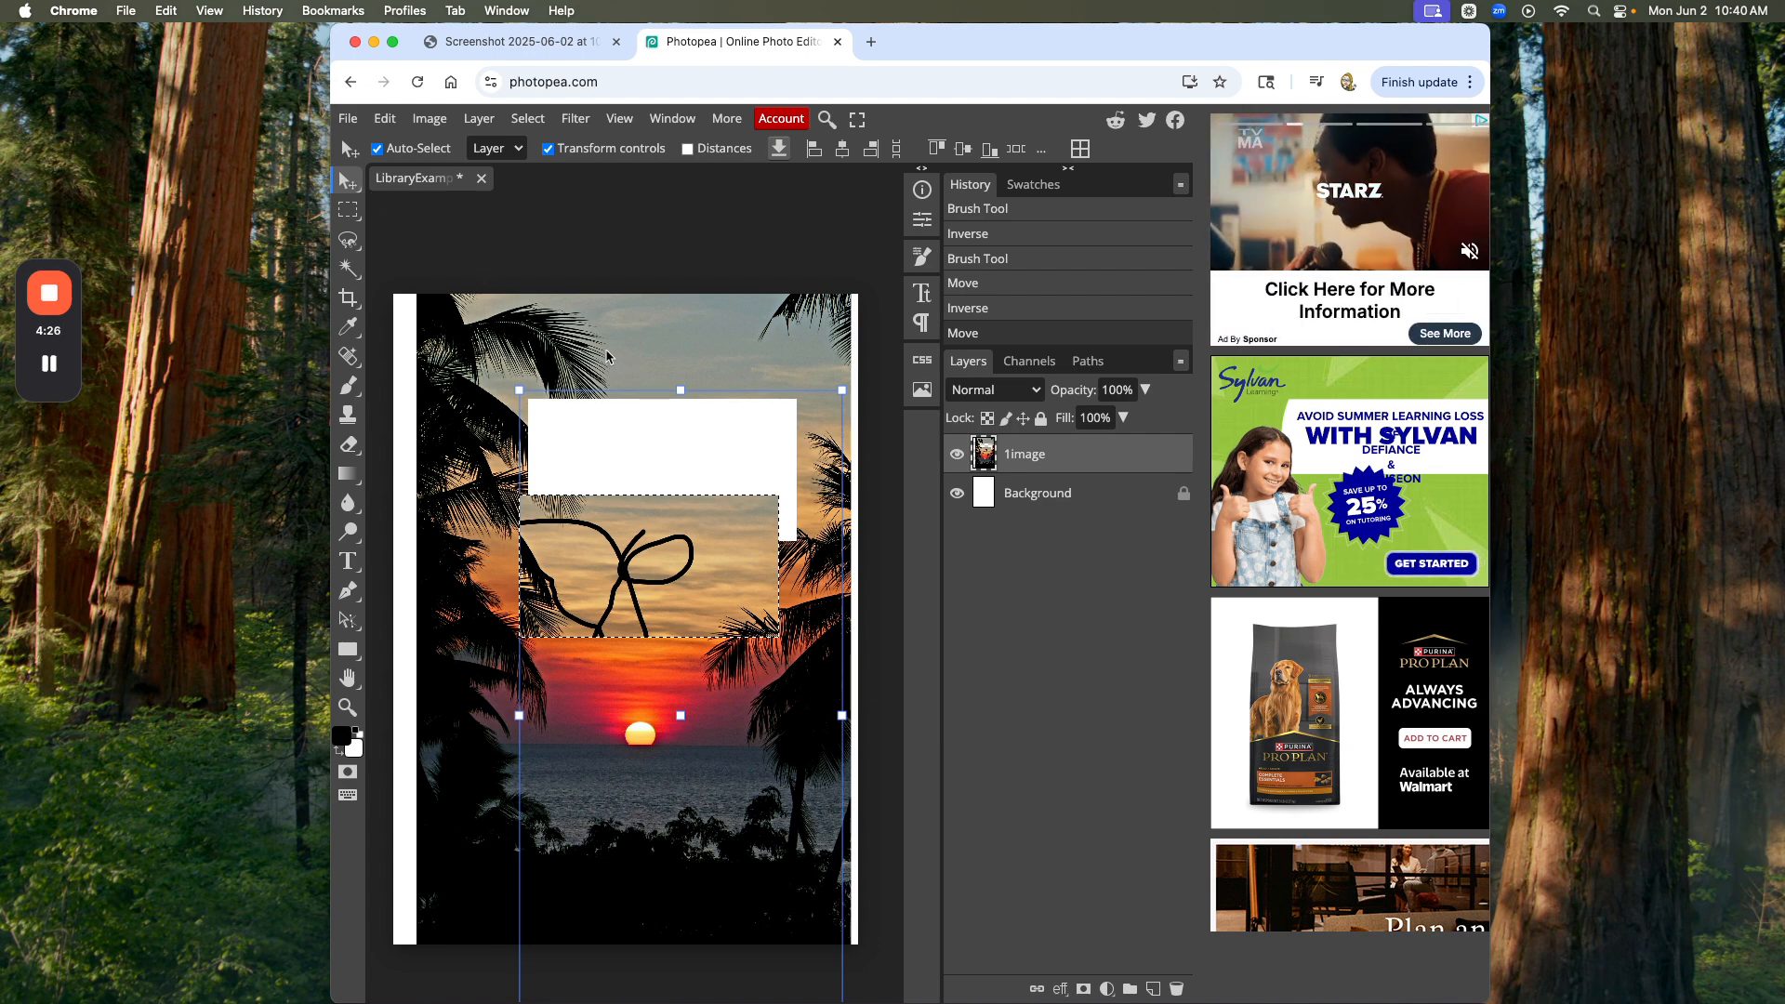
drag(628, 520, 607, 473)
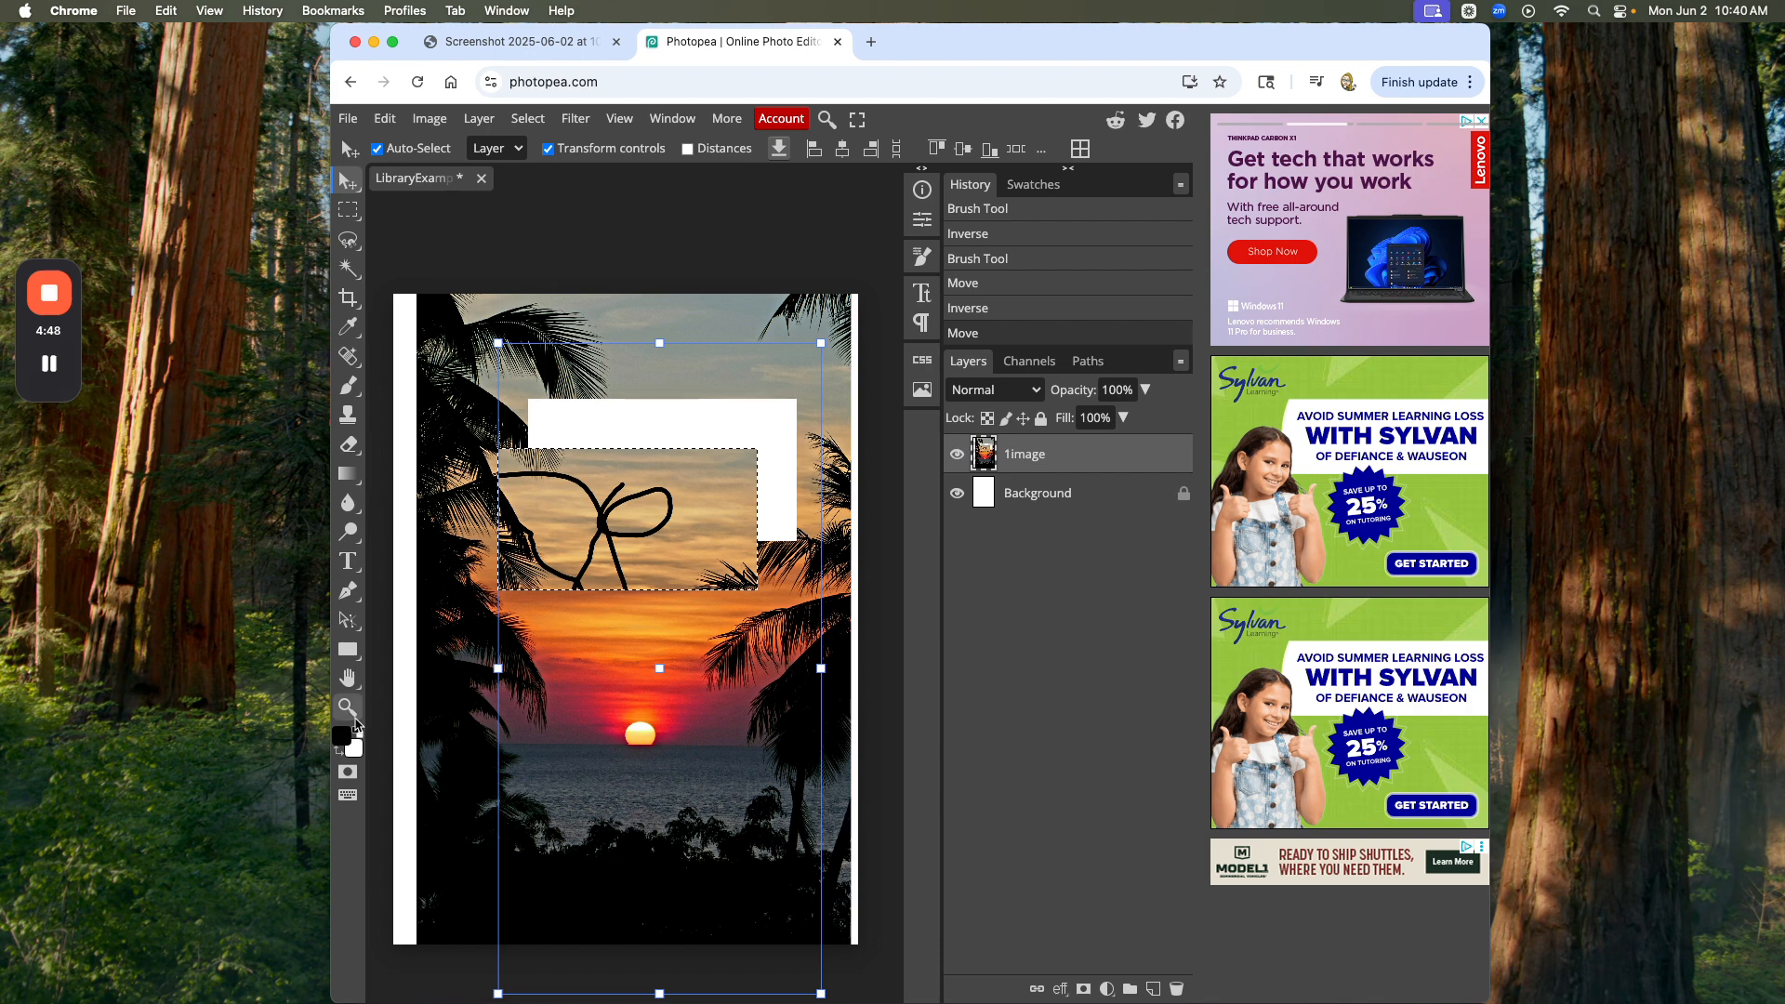
- Zoom in and out on the sunset picture with the Zoom tool to examine the shifted sky piece at different magnifications
click(349, 709)
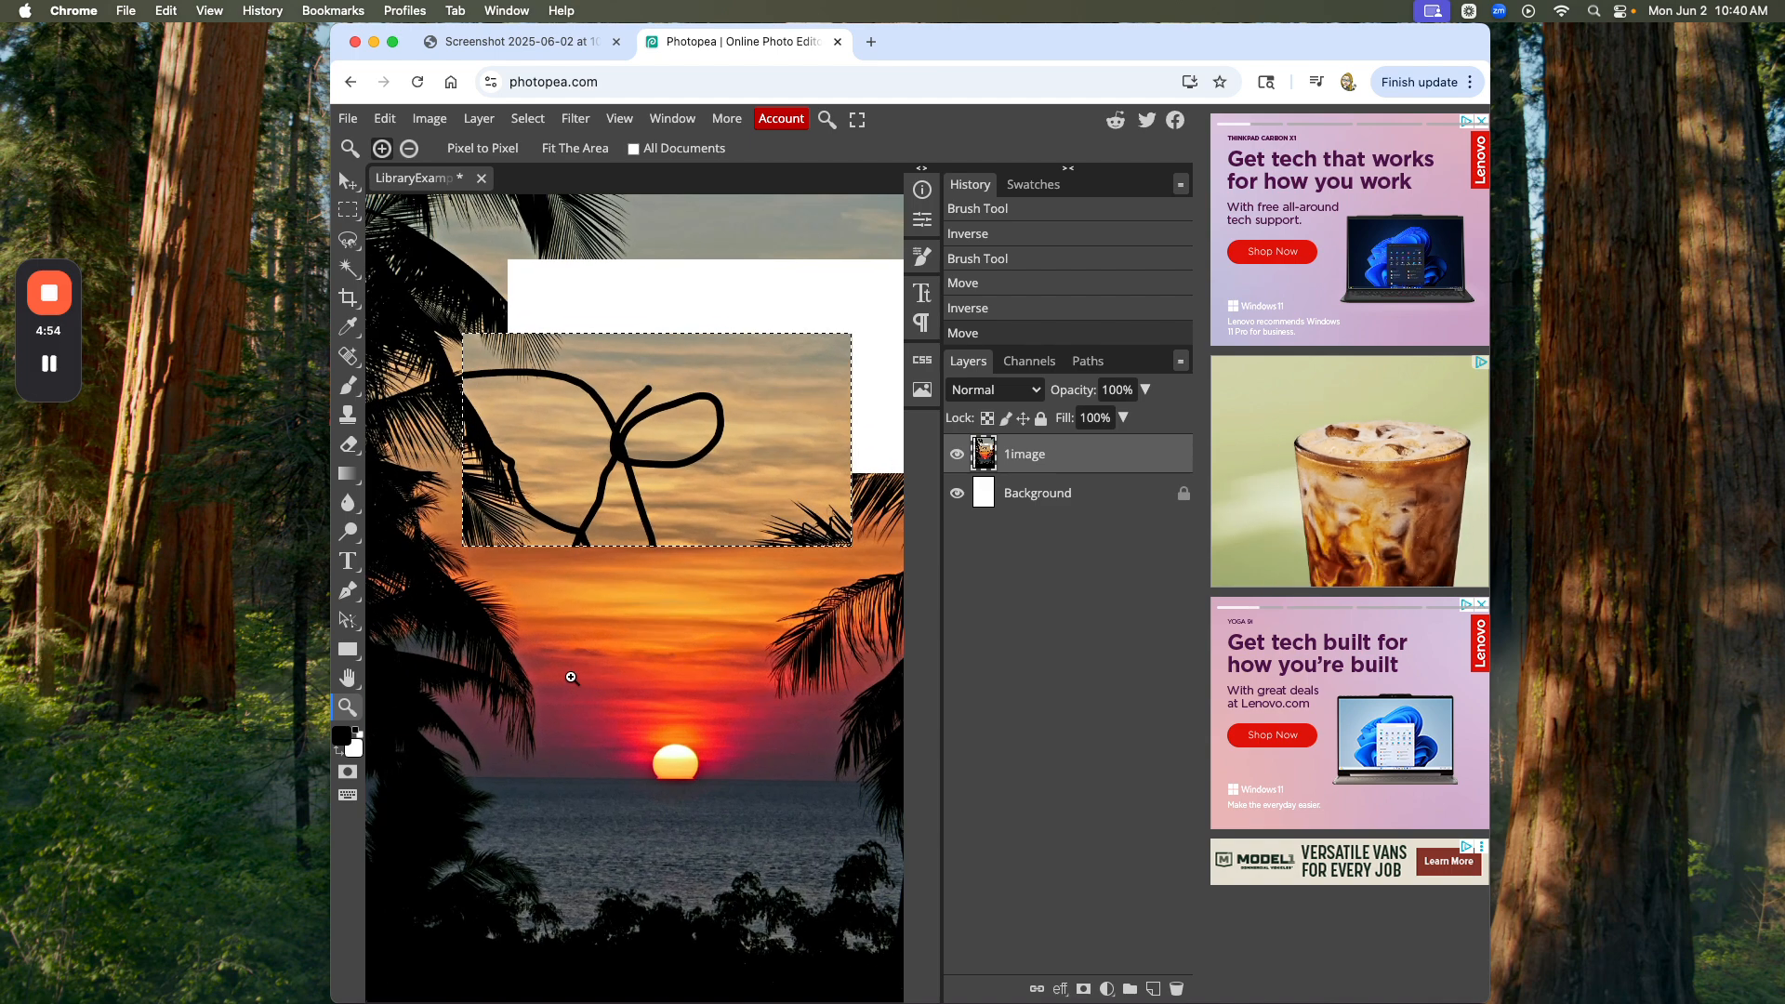
click(570, 677)
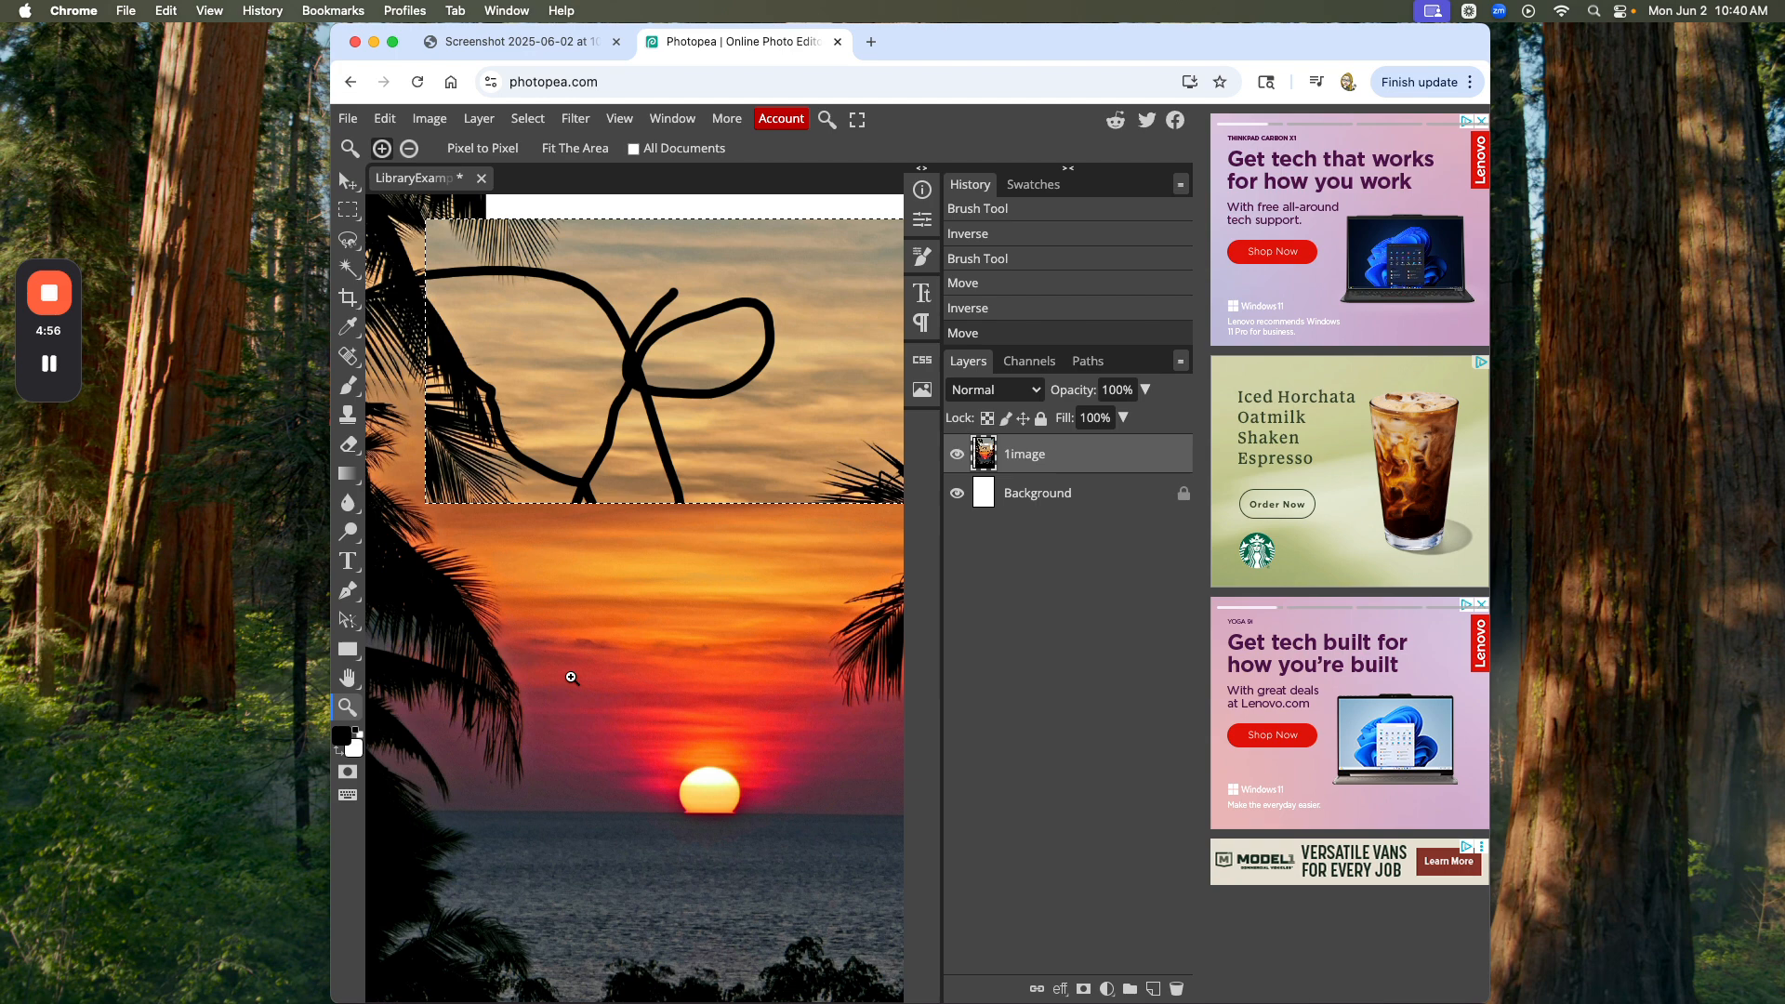
click(571, 677)
alt+click(732, 775)
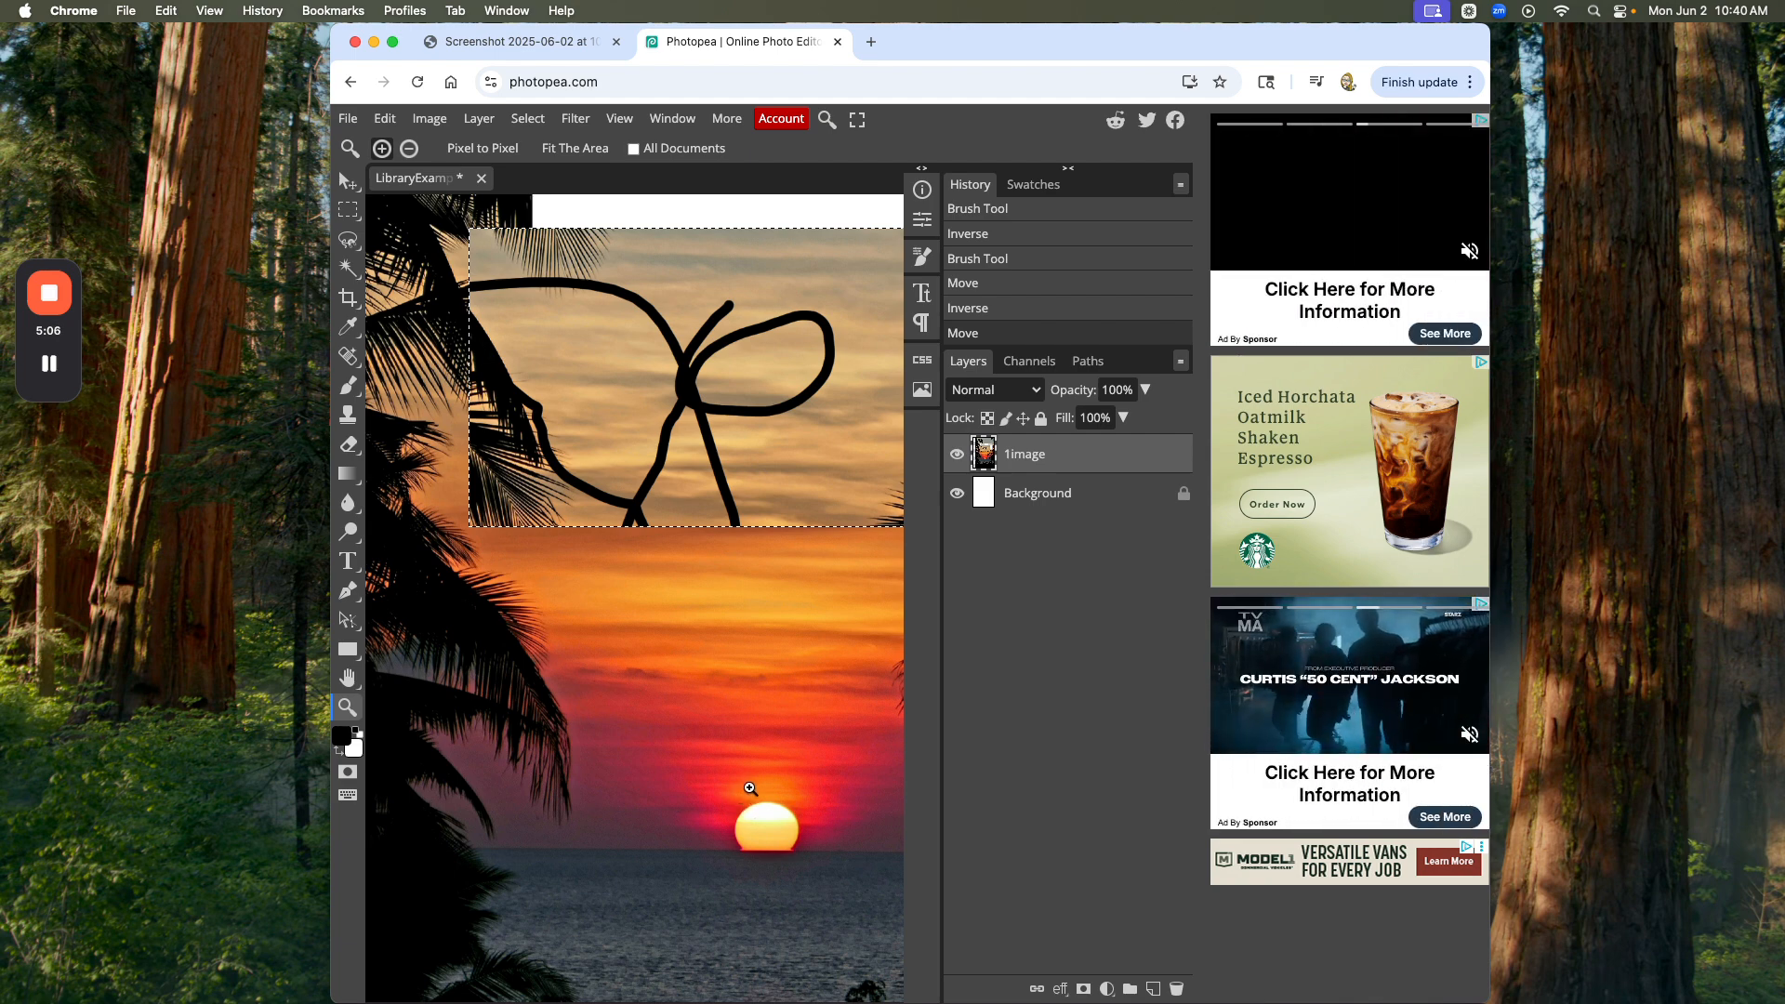
scroll(736, 799, down, 1)
scroll(725, 792, up, 3)
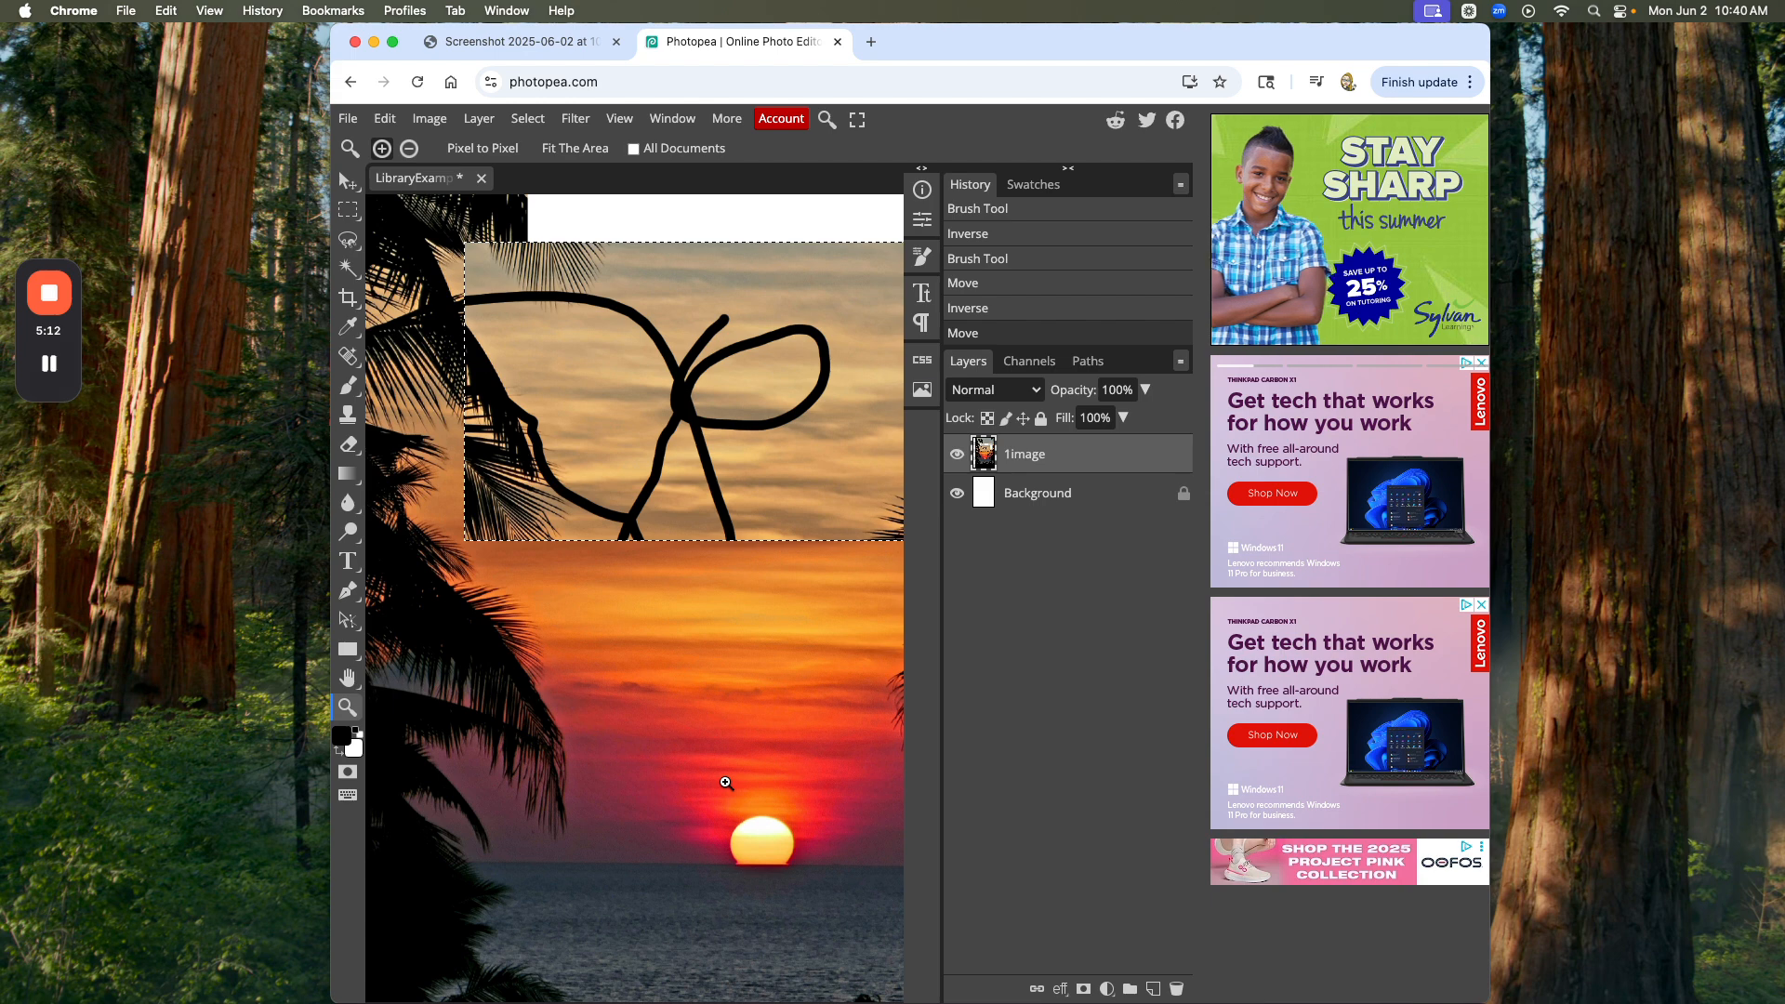
scroll(726, 782, left, 1)
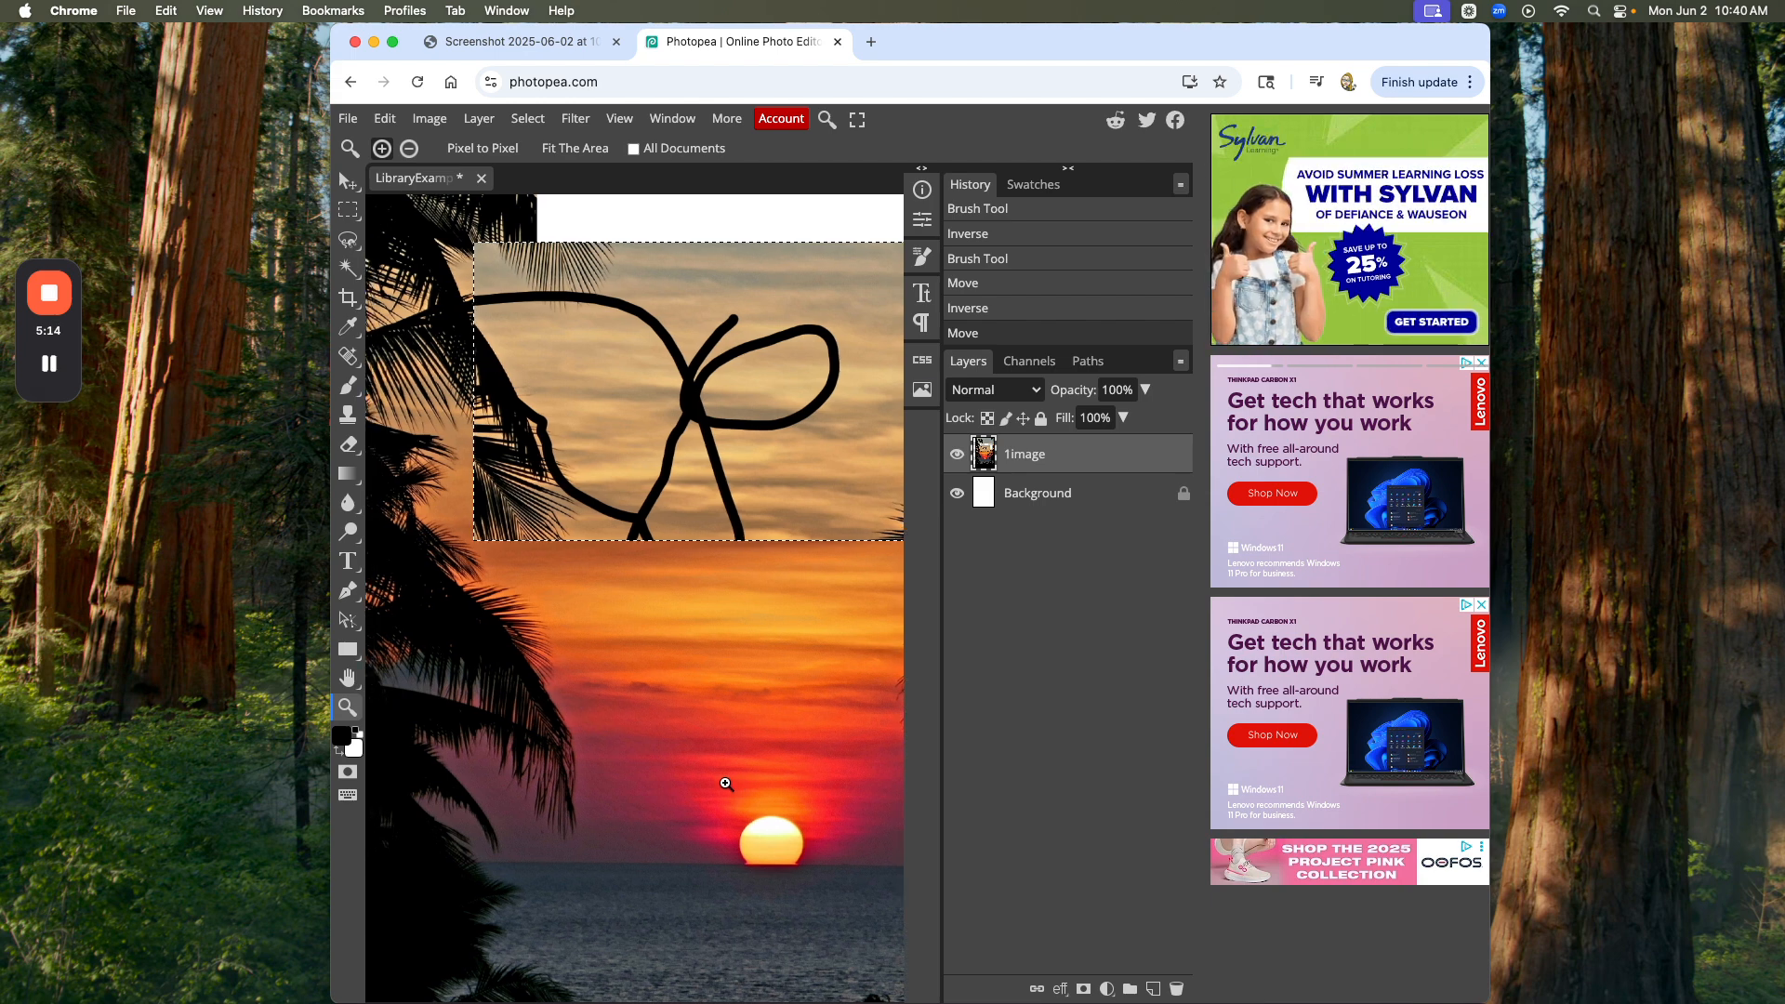
scroll(726, 784, right, 2)
scroll(729, 783, right, 1)
alt+click(728, 783)
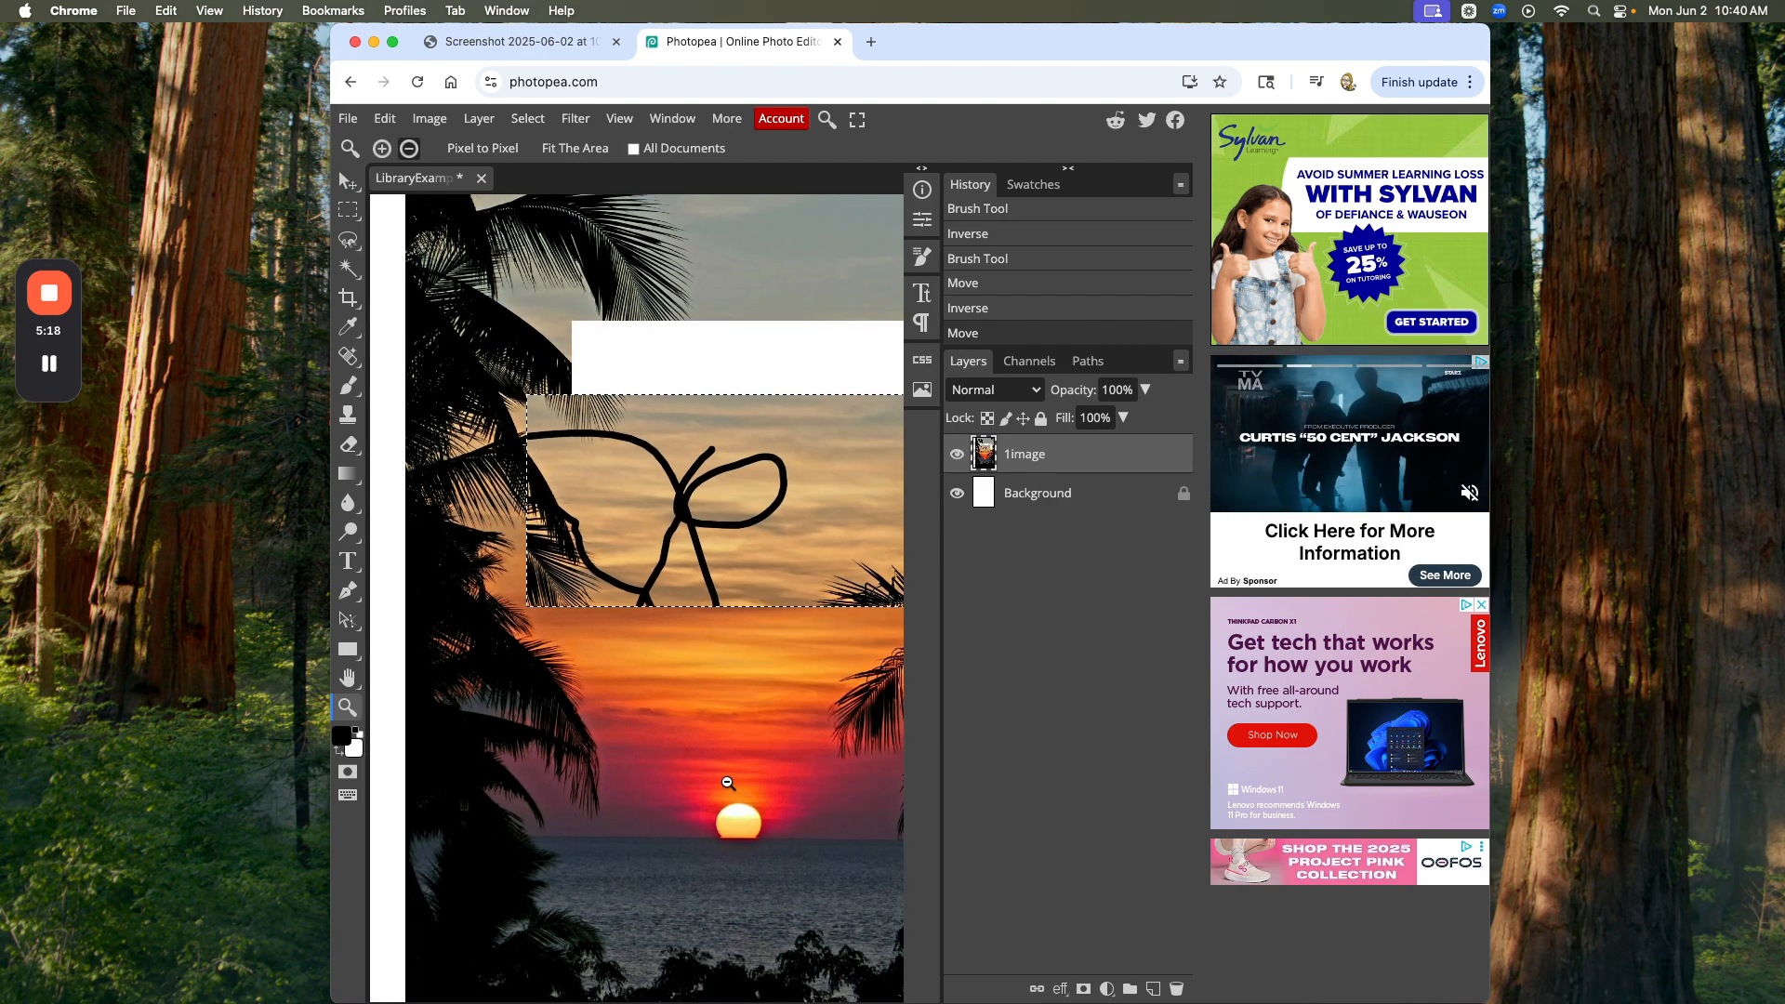
alt+click(727, 783)
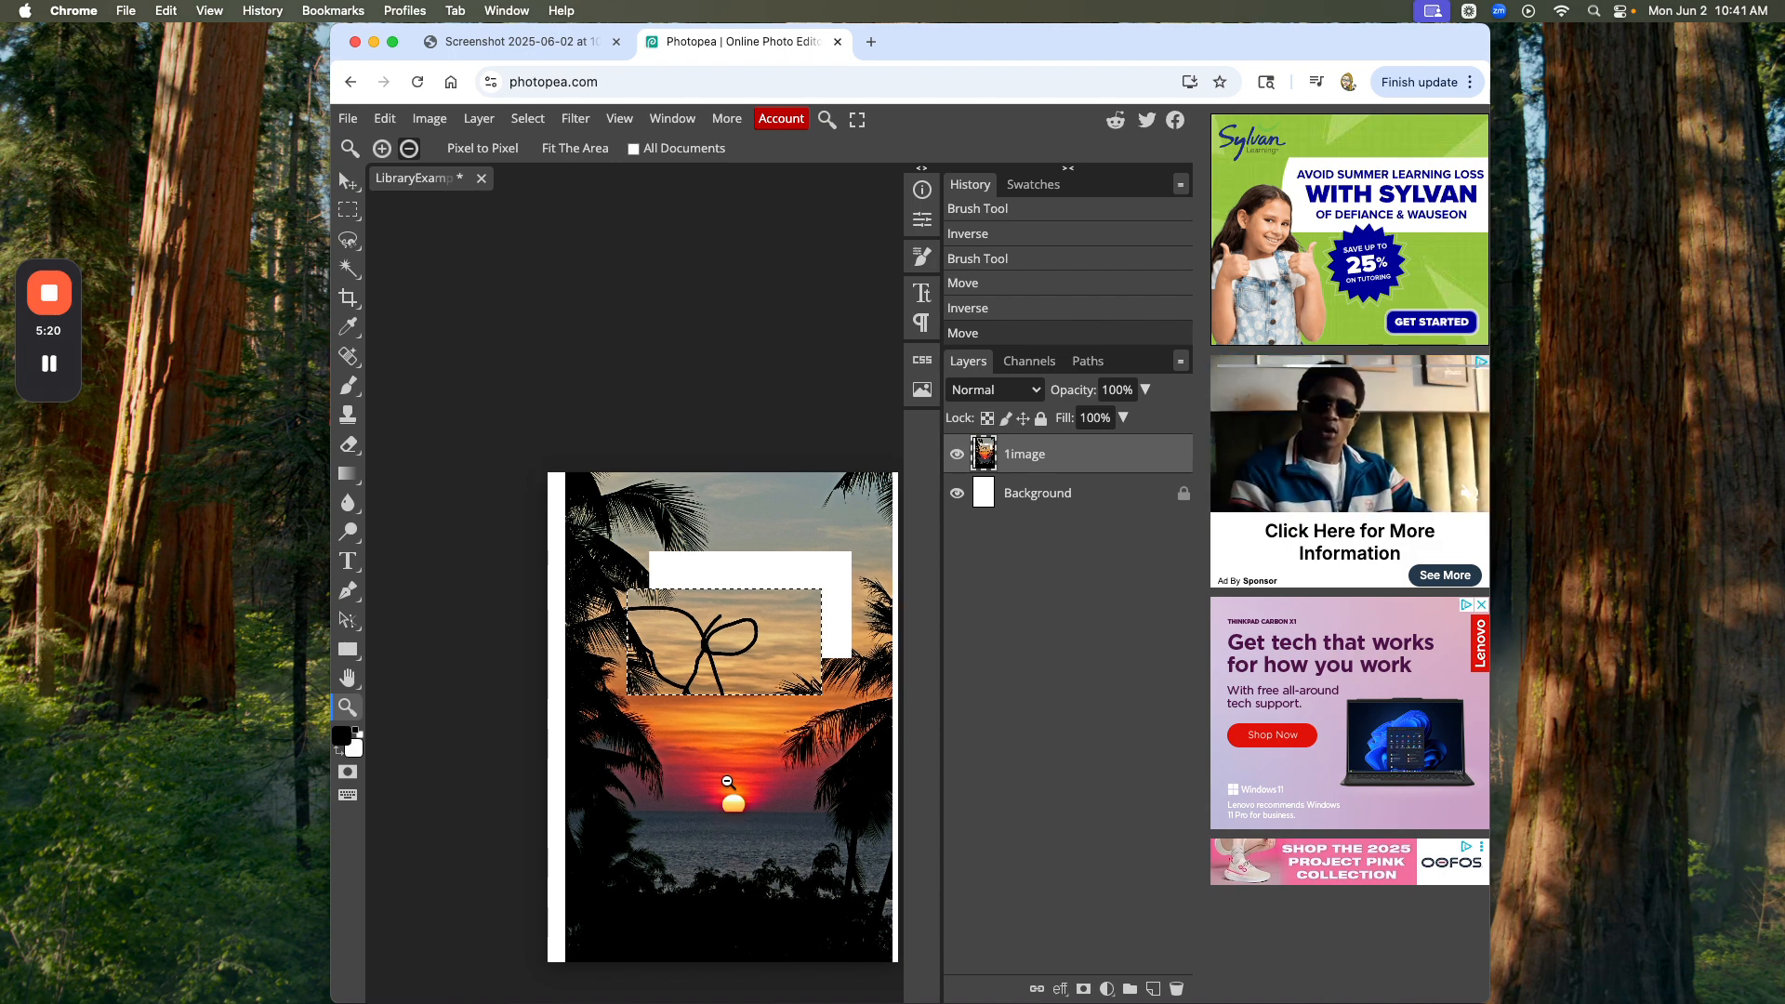
click(728, 782)
click(728, 783)
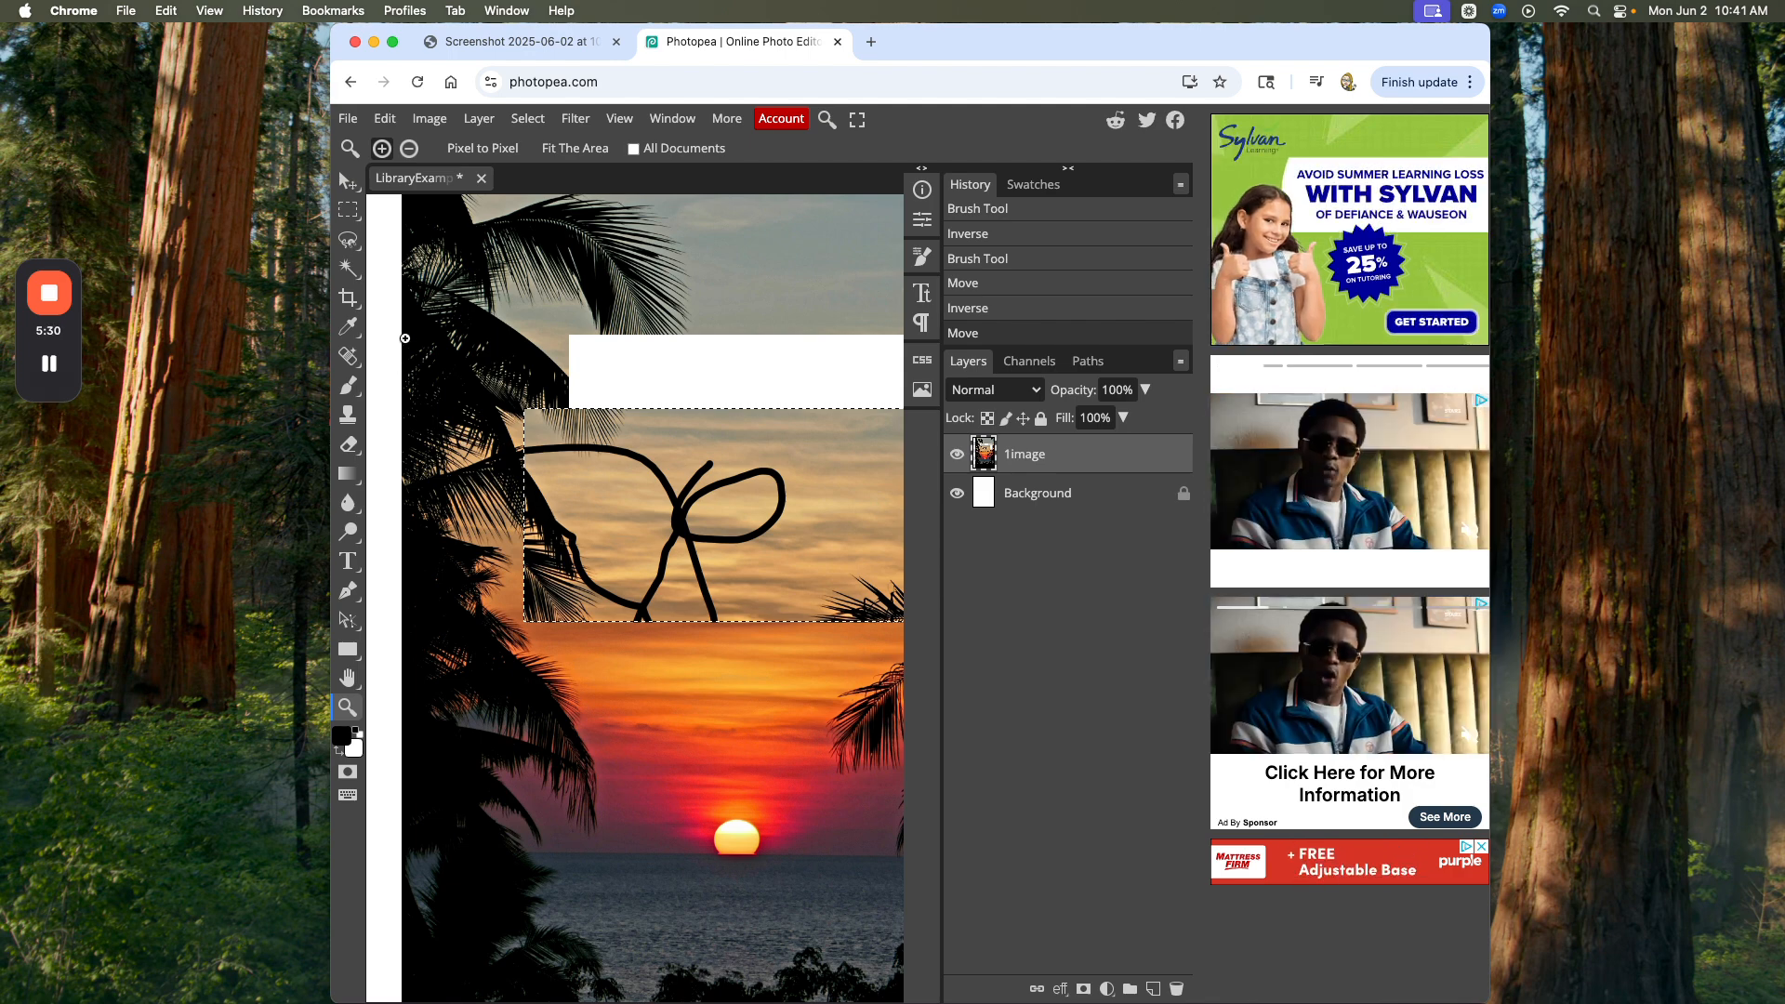
- Crop the canvas to a freehand portrait area that excludes the white side borders and keeps the sun and sky piece
scroll(368, 311, right, 1)
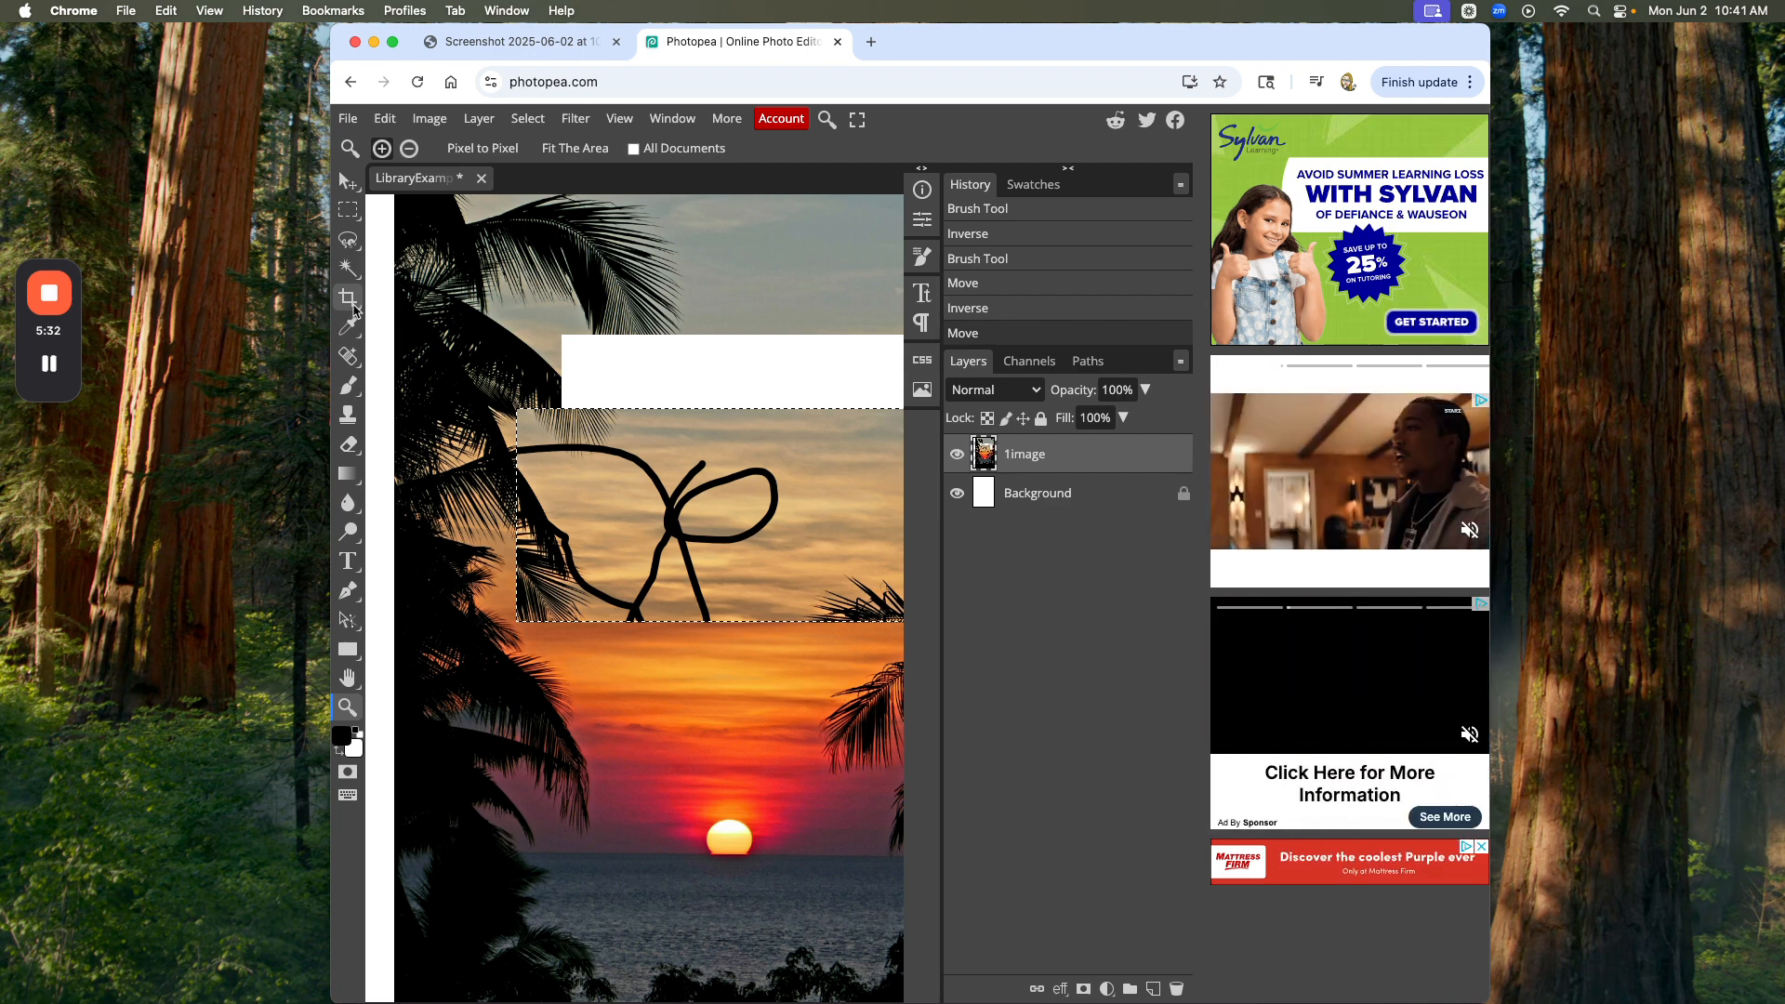
click(349, 298)
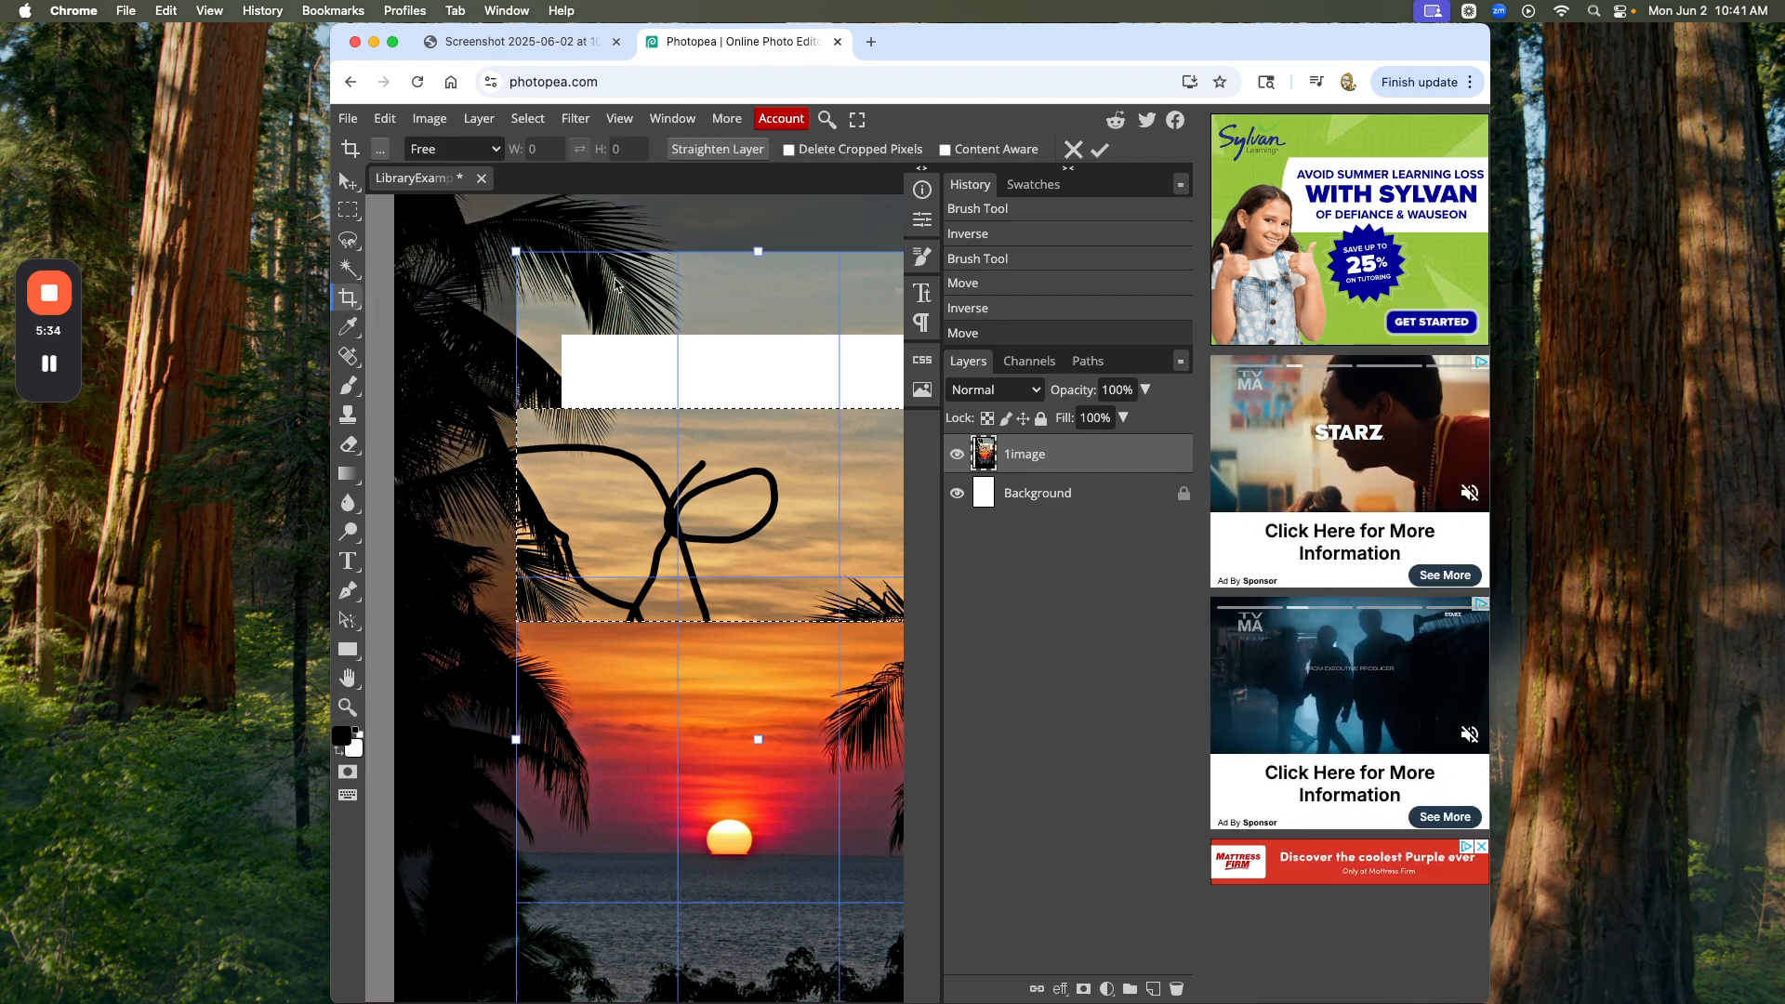
drag(787, 322, 692, 269)
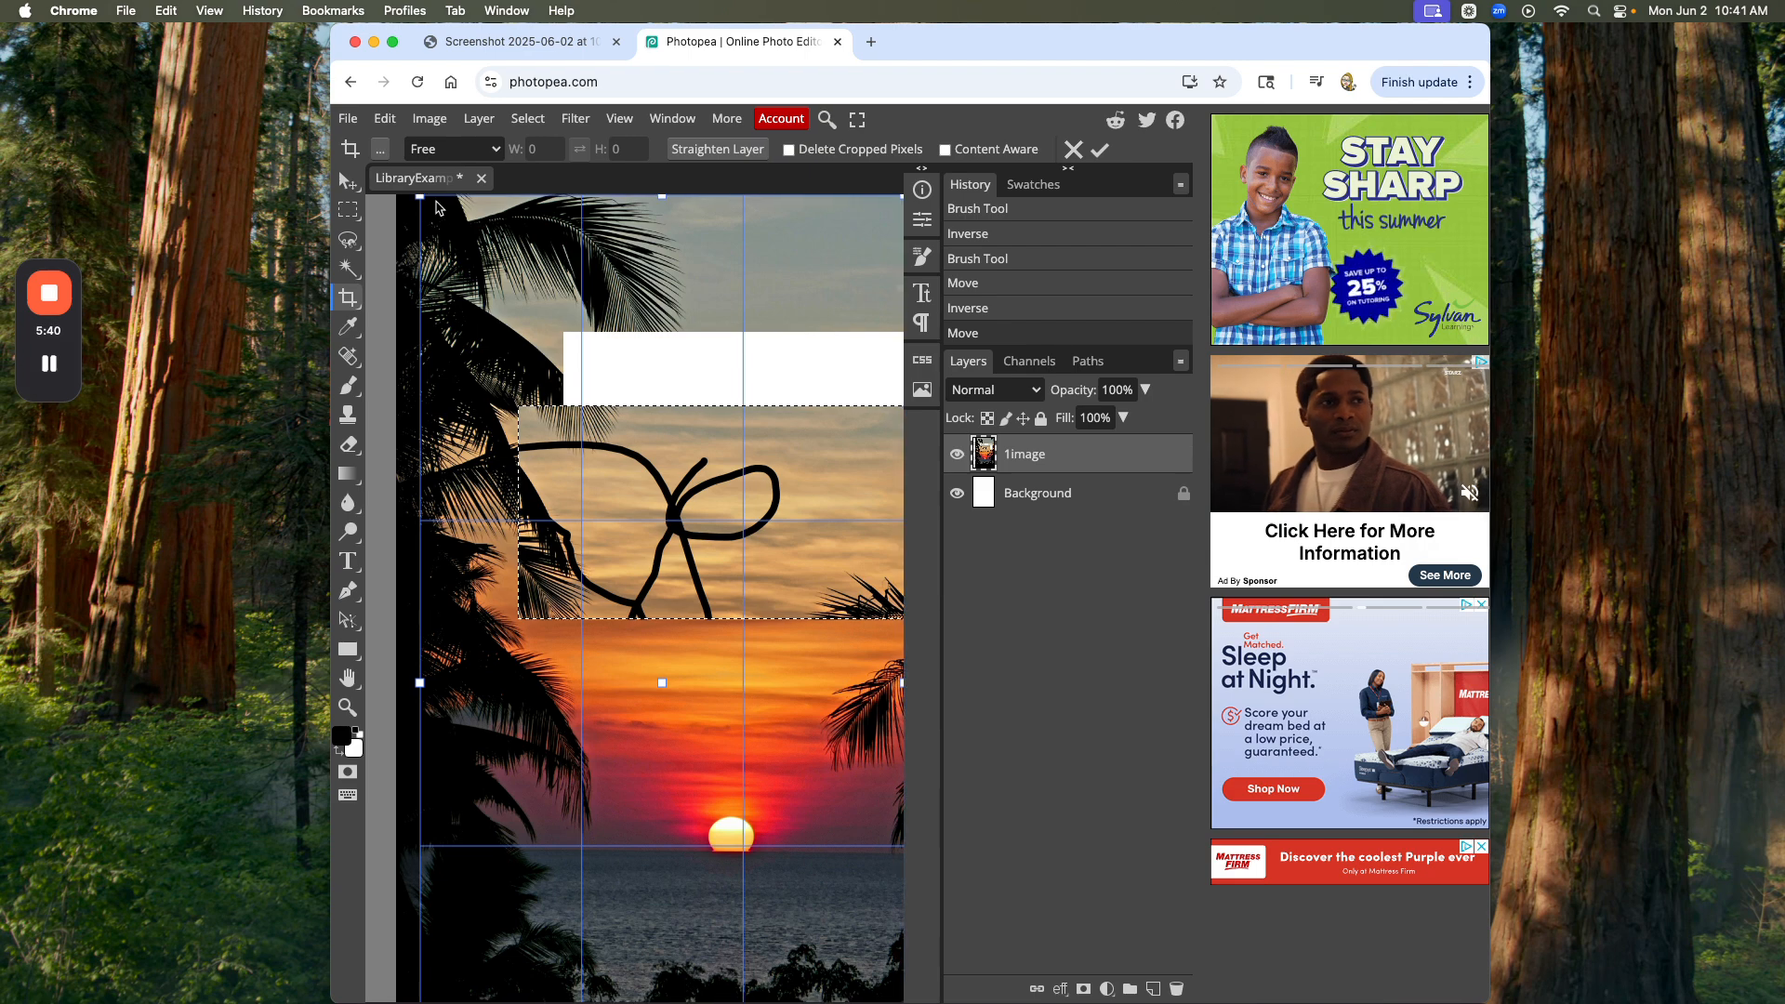
drag(421, 200, 619, 266)
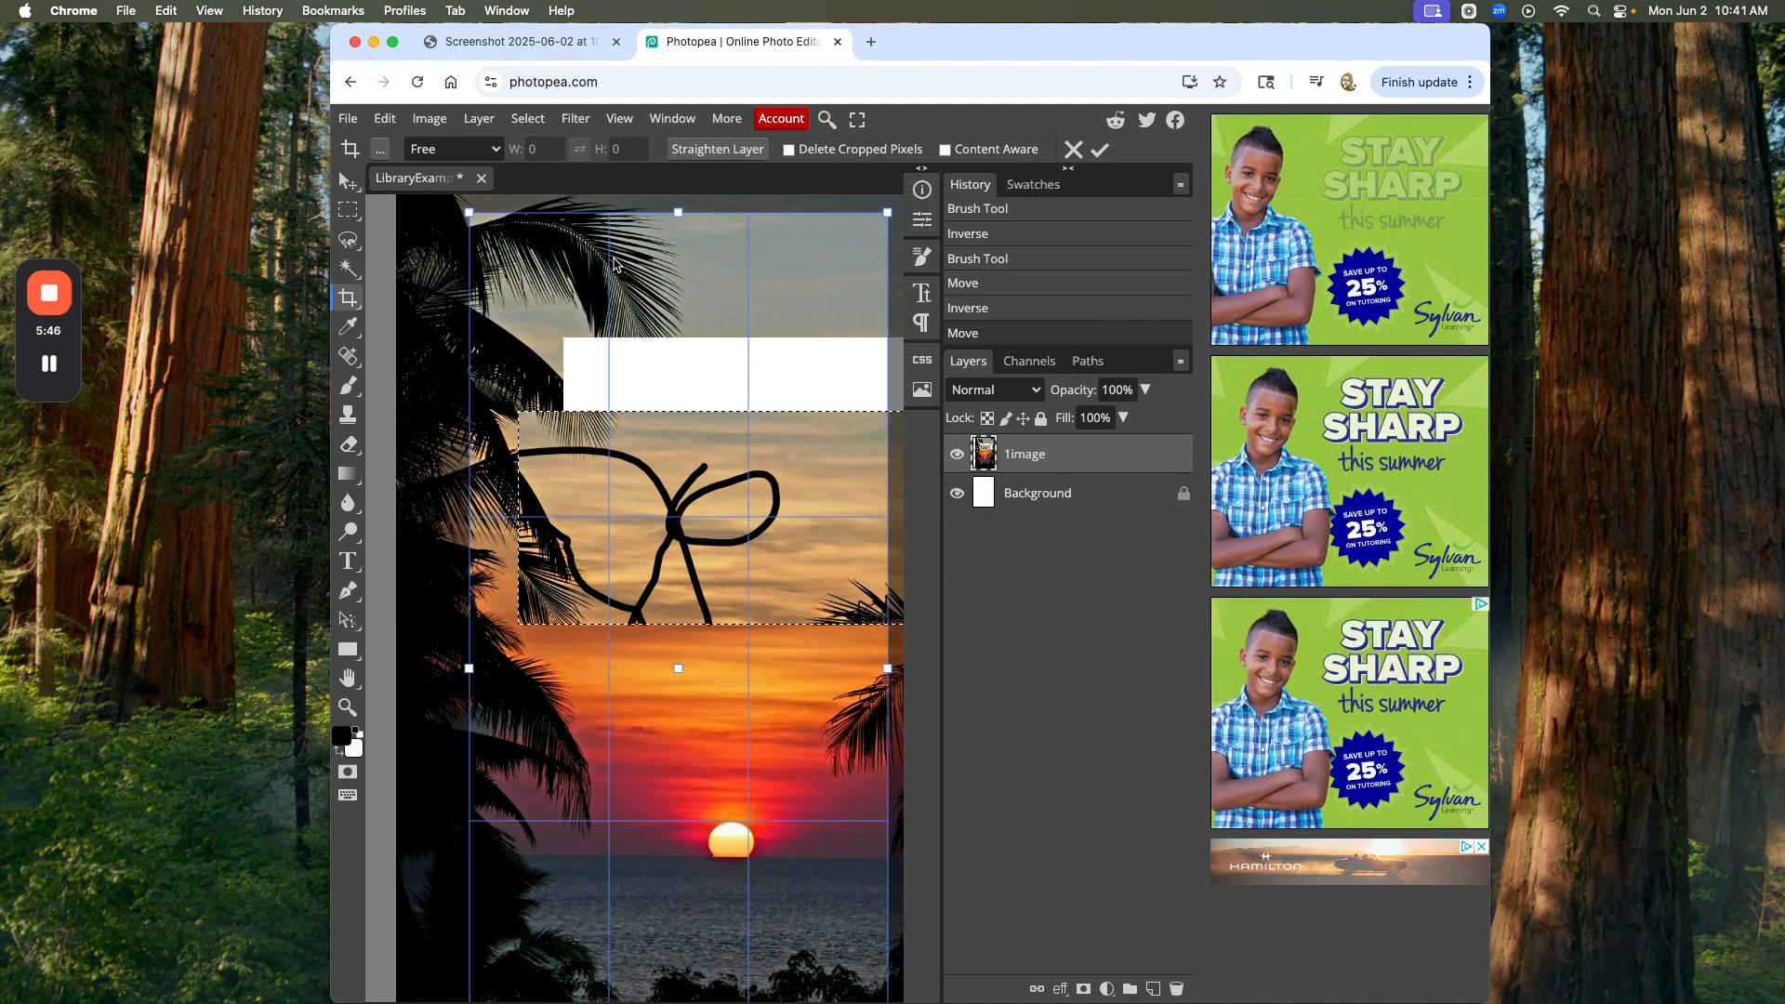
key(Return)
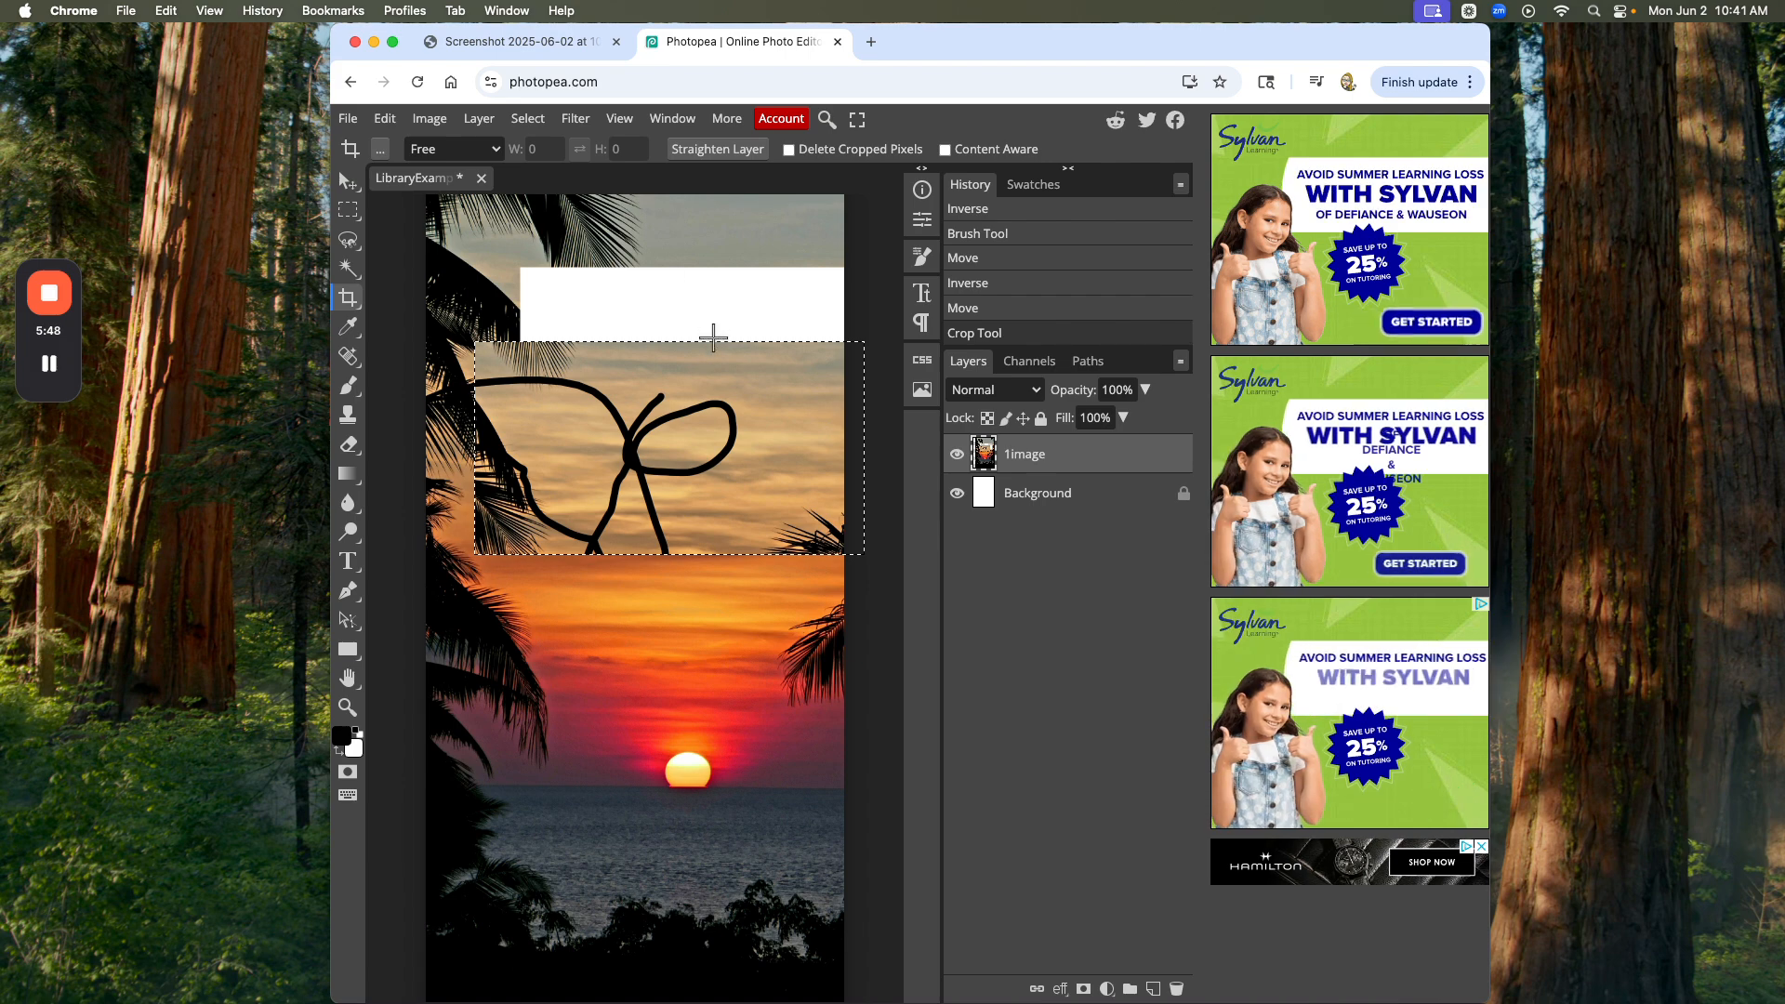
- Crop the picture again to a small portrait area covering the brush strokes and the orange sky above the sun
drag(760, 400, 561, 724)
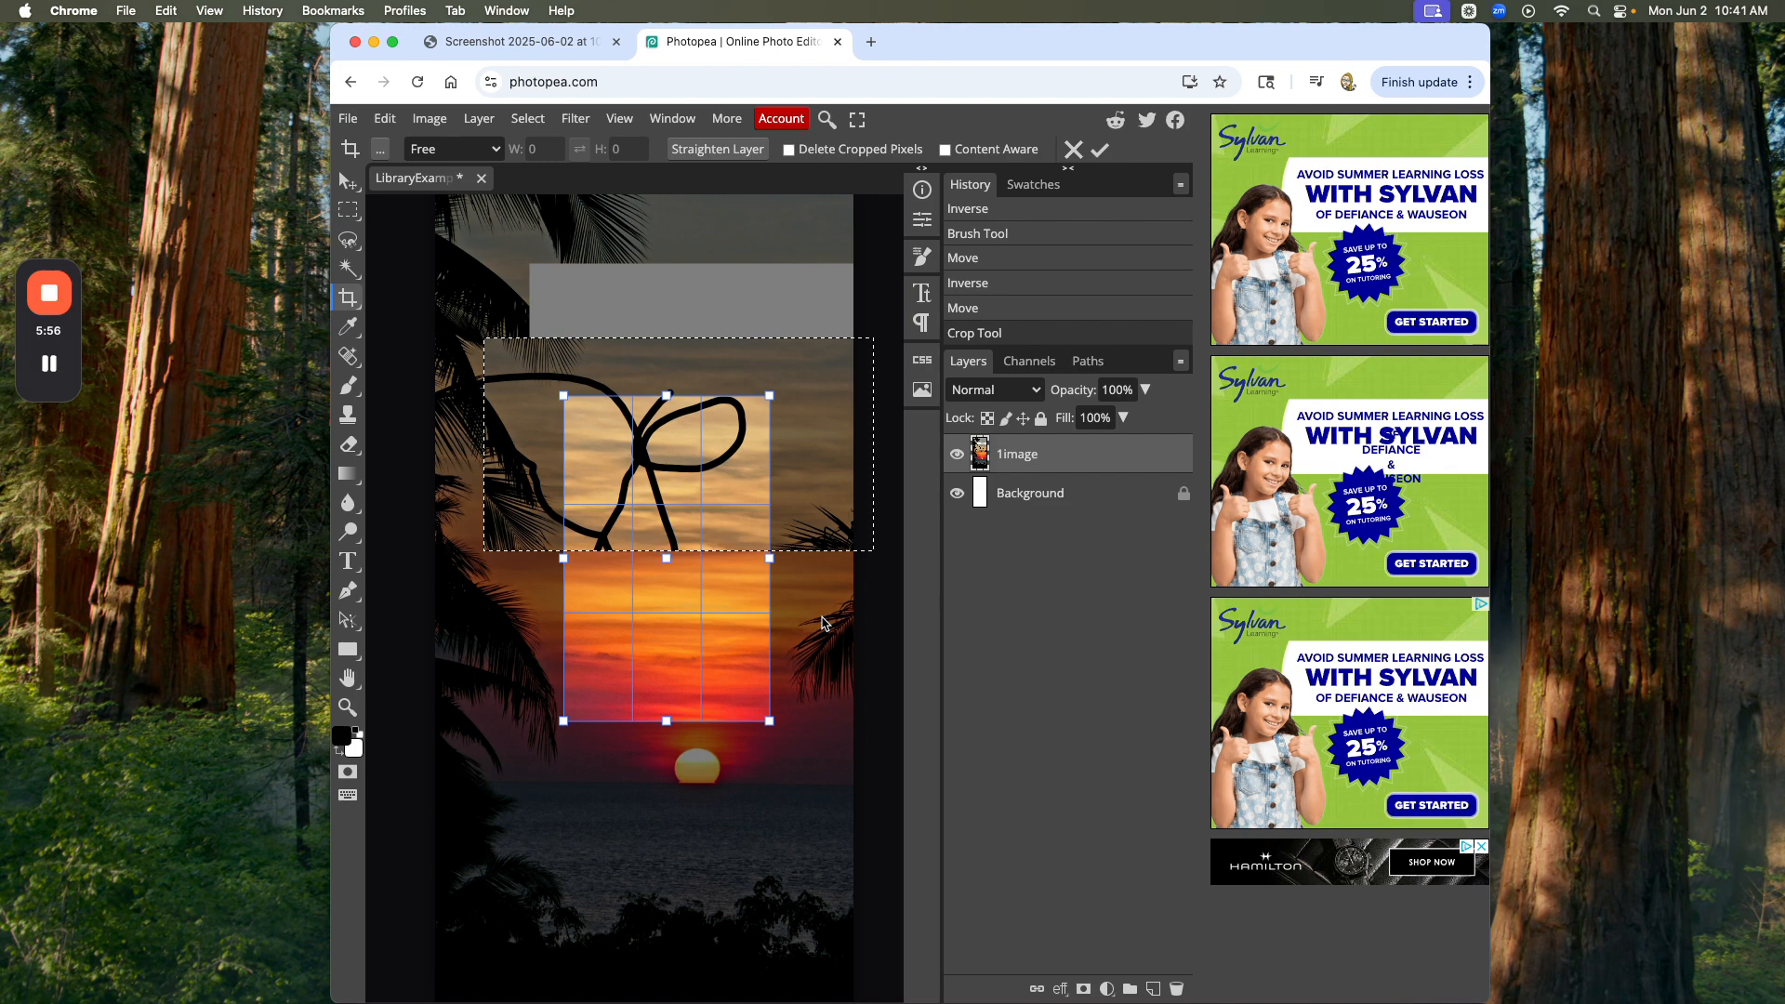
key(Return)
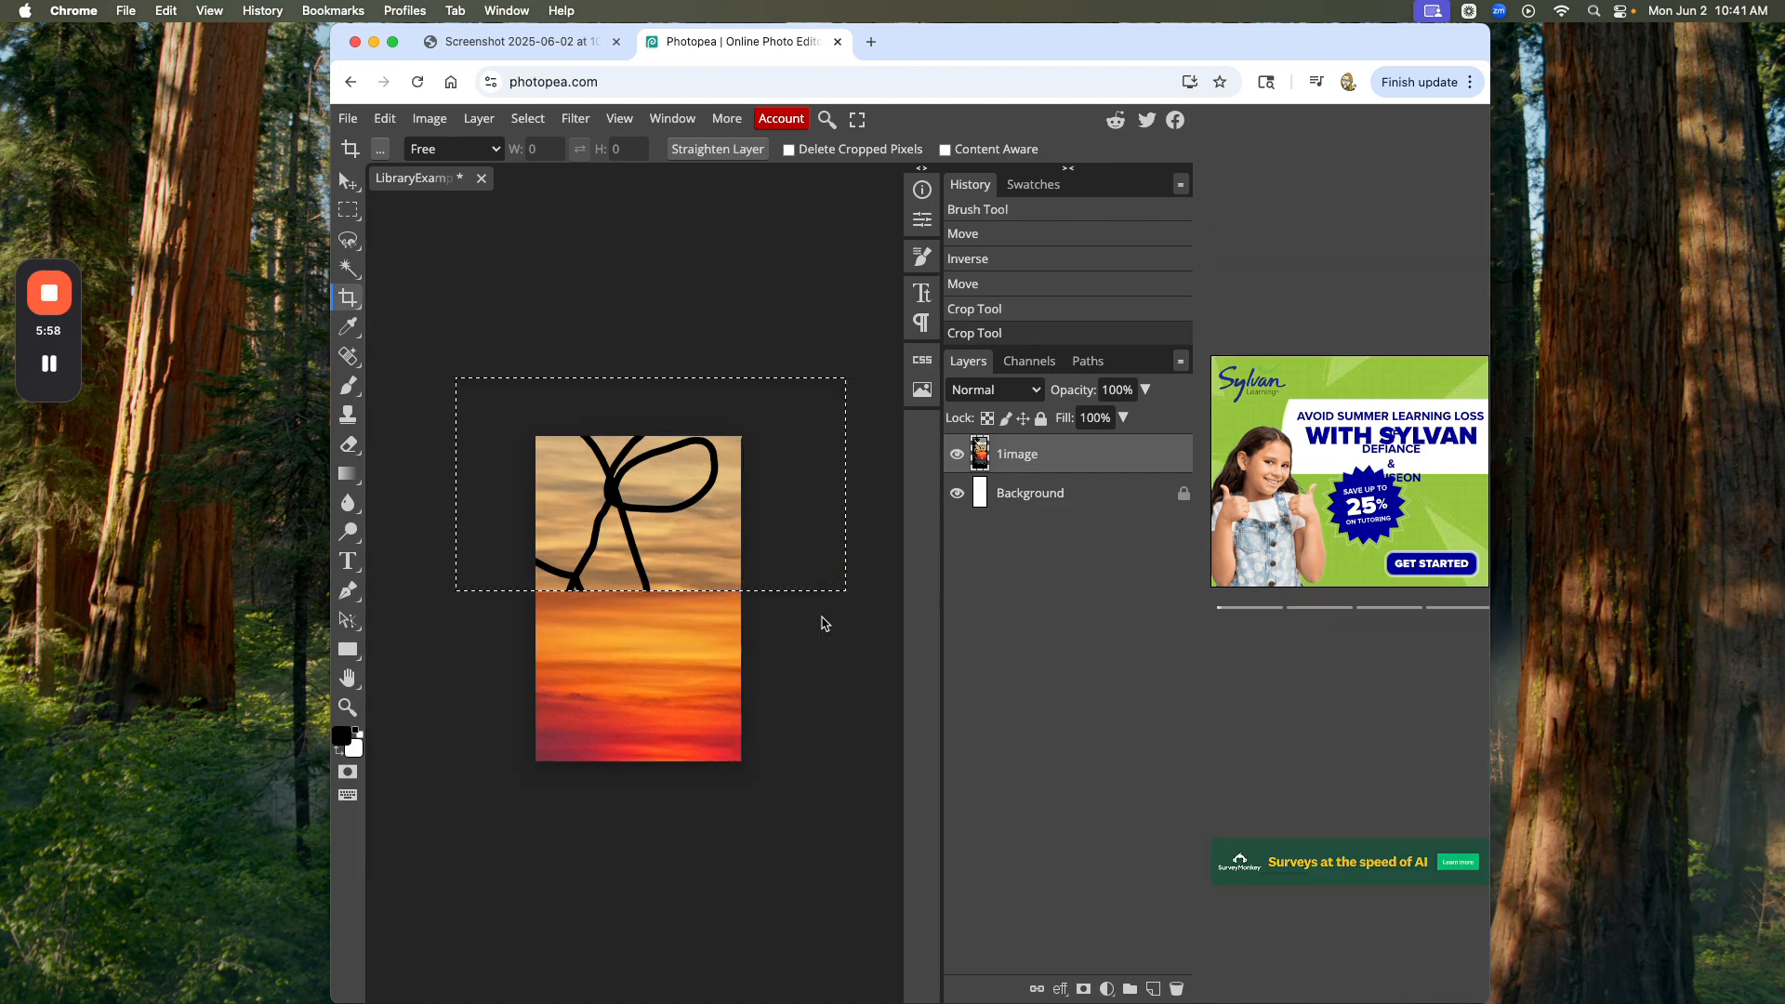
scroll(821, 490, right, 1)
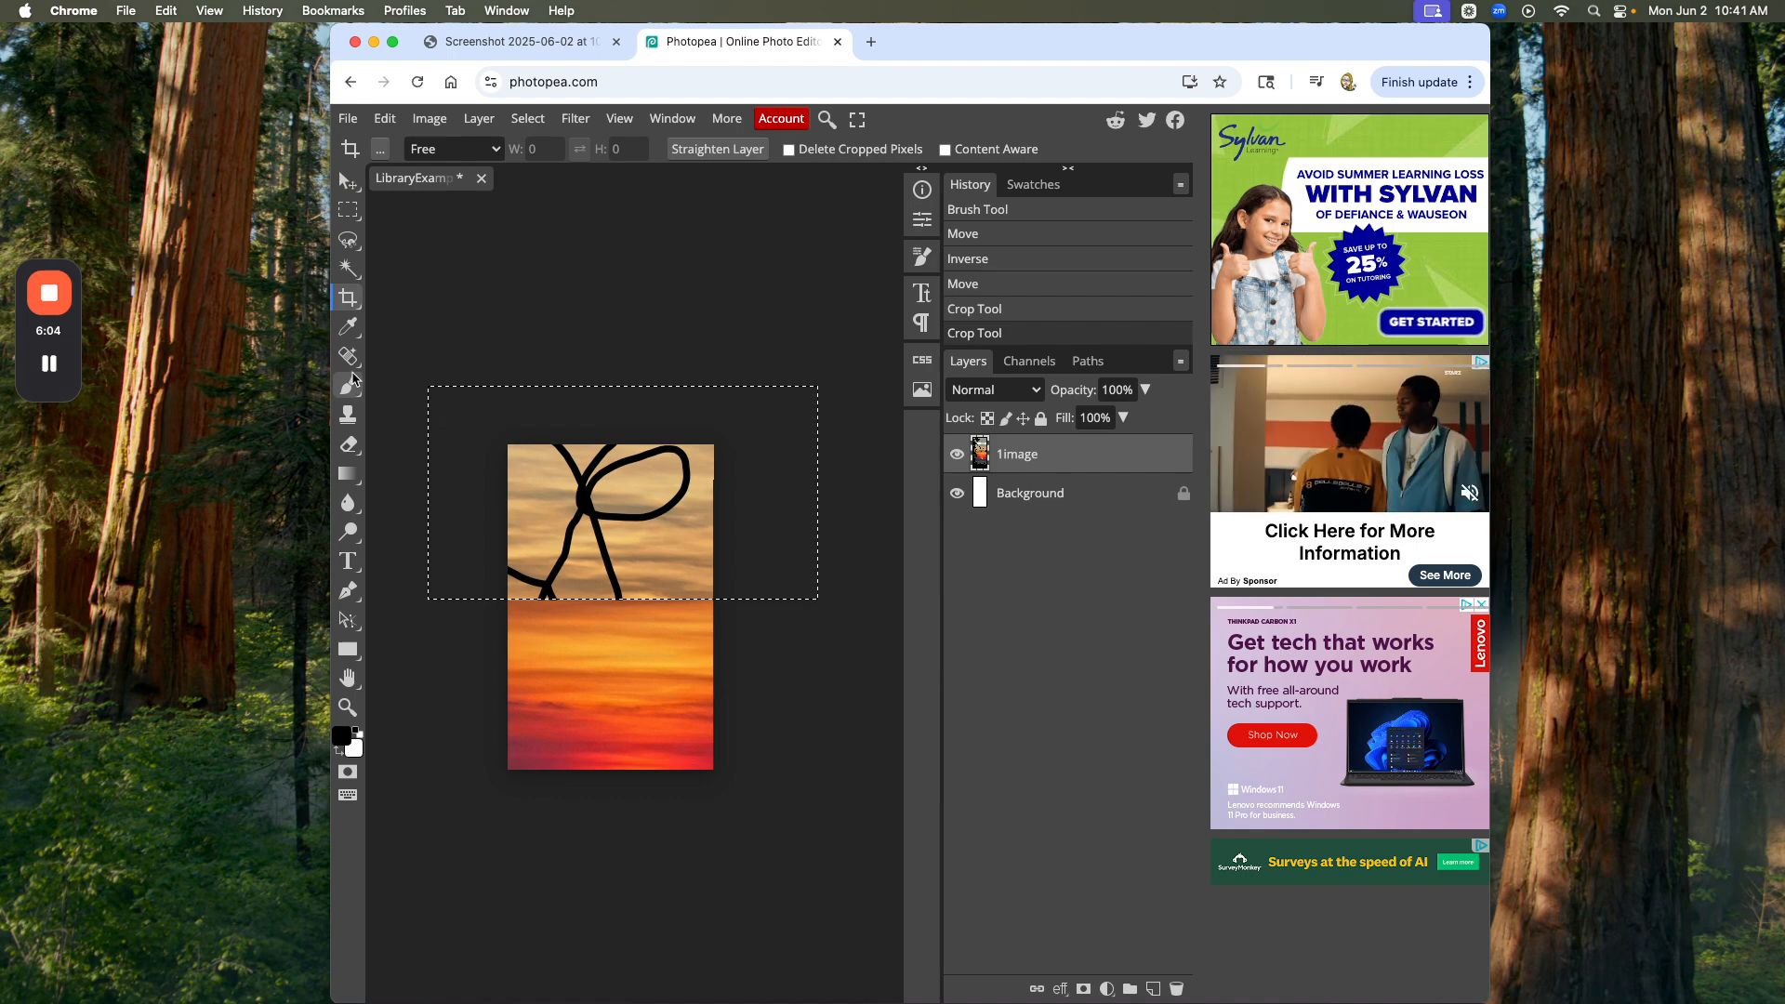
- Add a text box over the orange sky in the lower half of the picture and fill it with a row of lowercase t's
click(349, 561)
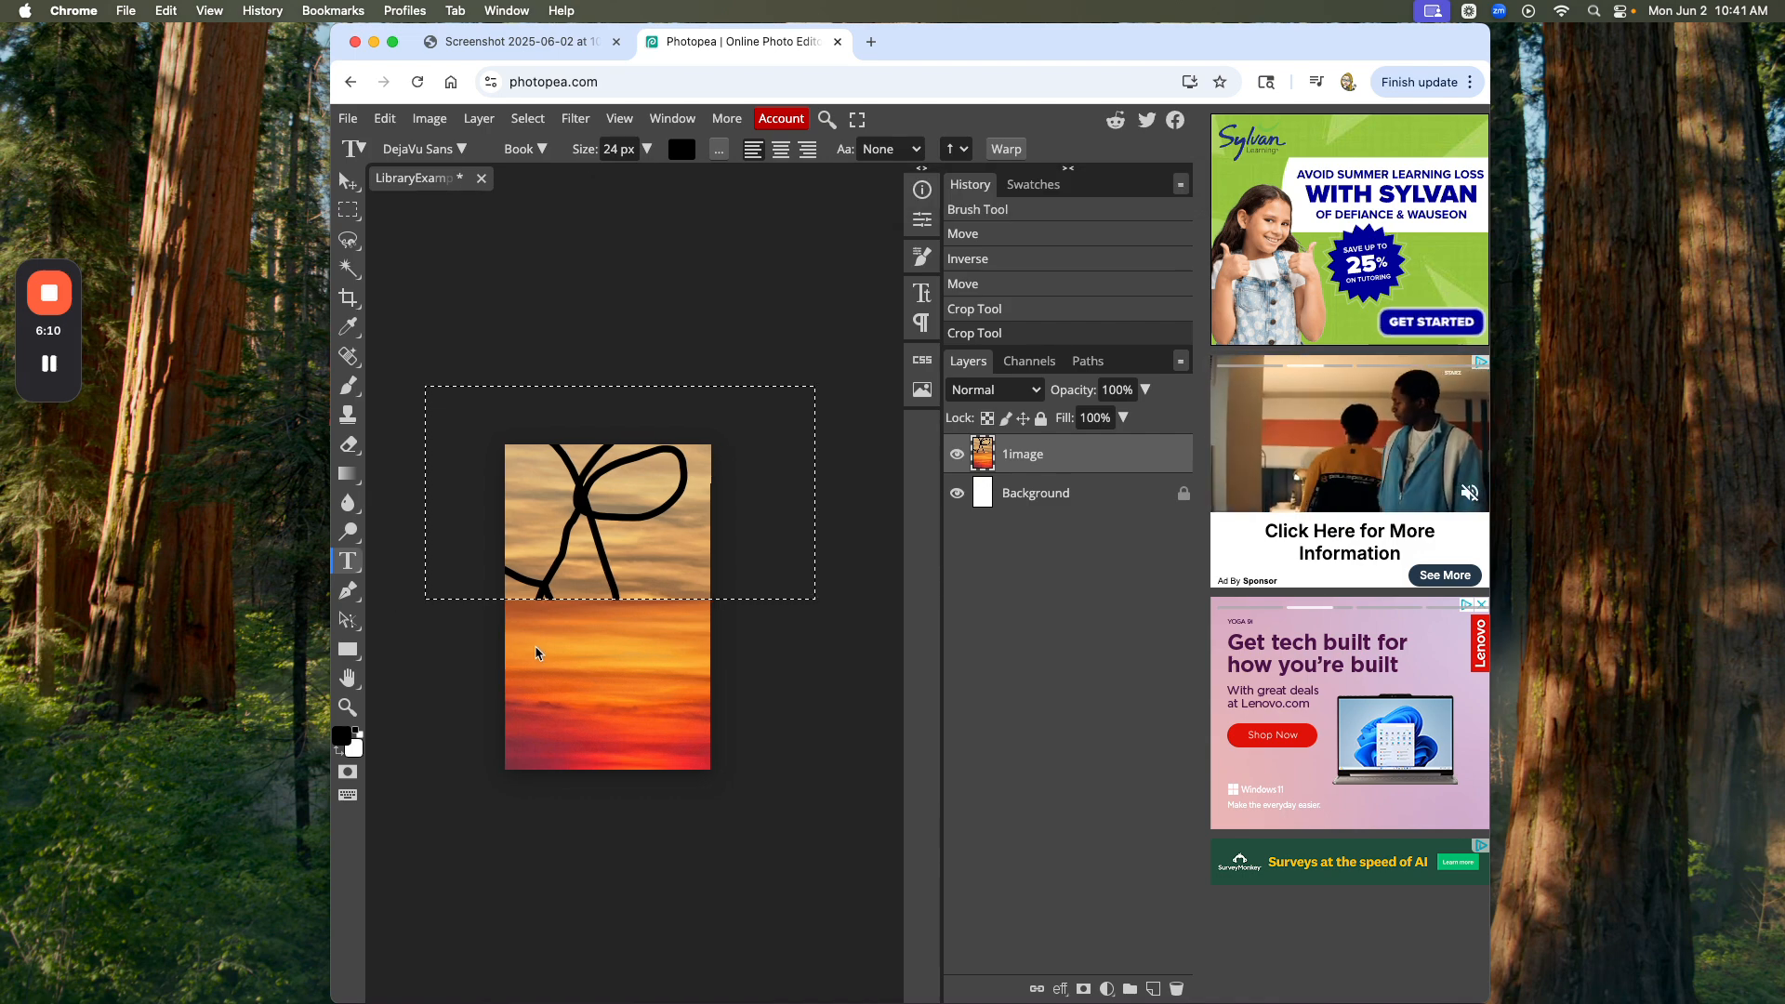
scroll(537, 654, up, 1)
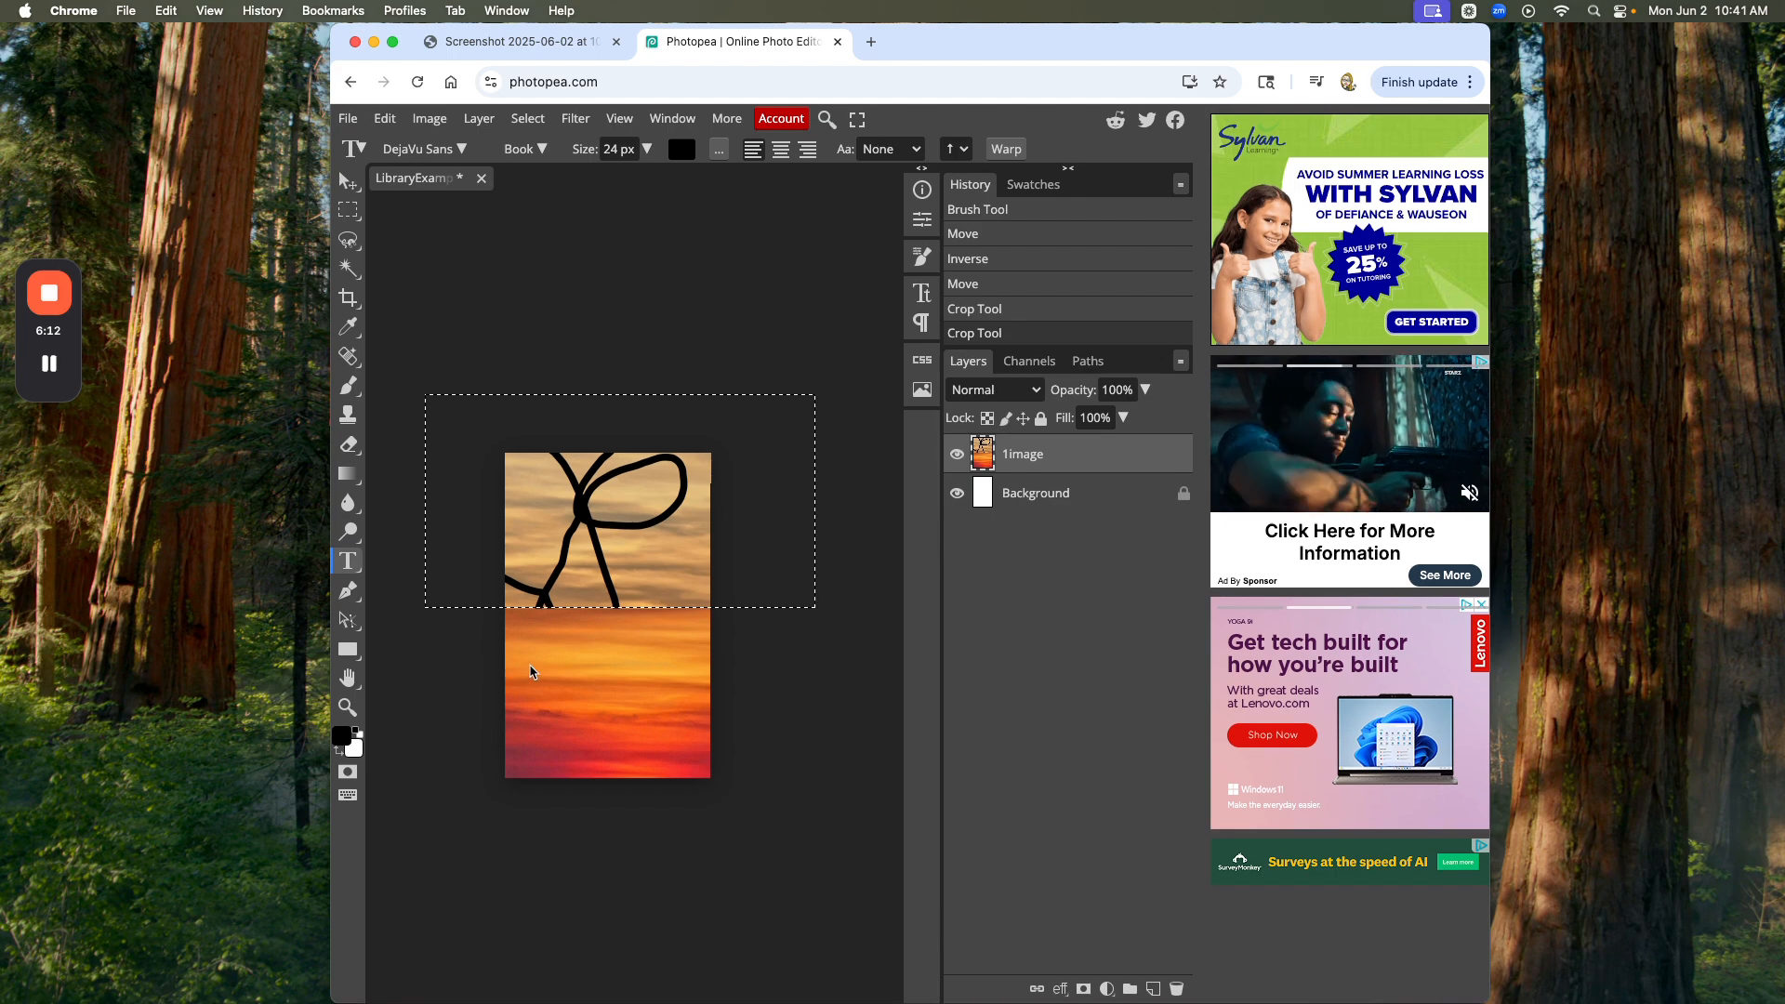
click(576, 685)
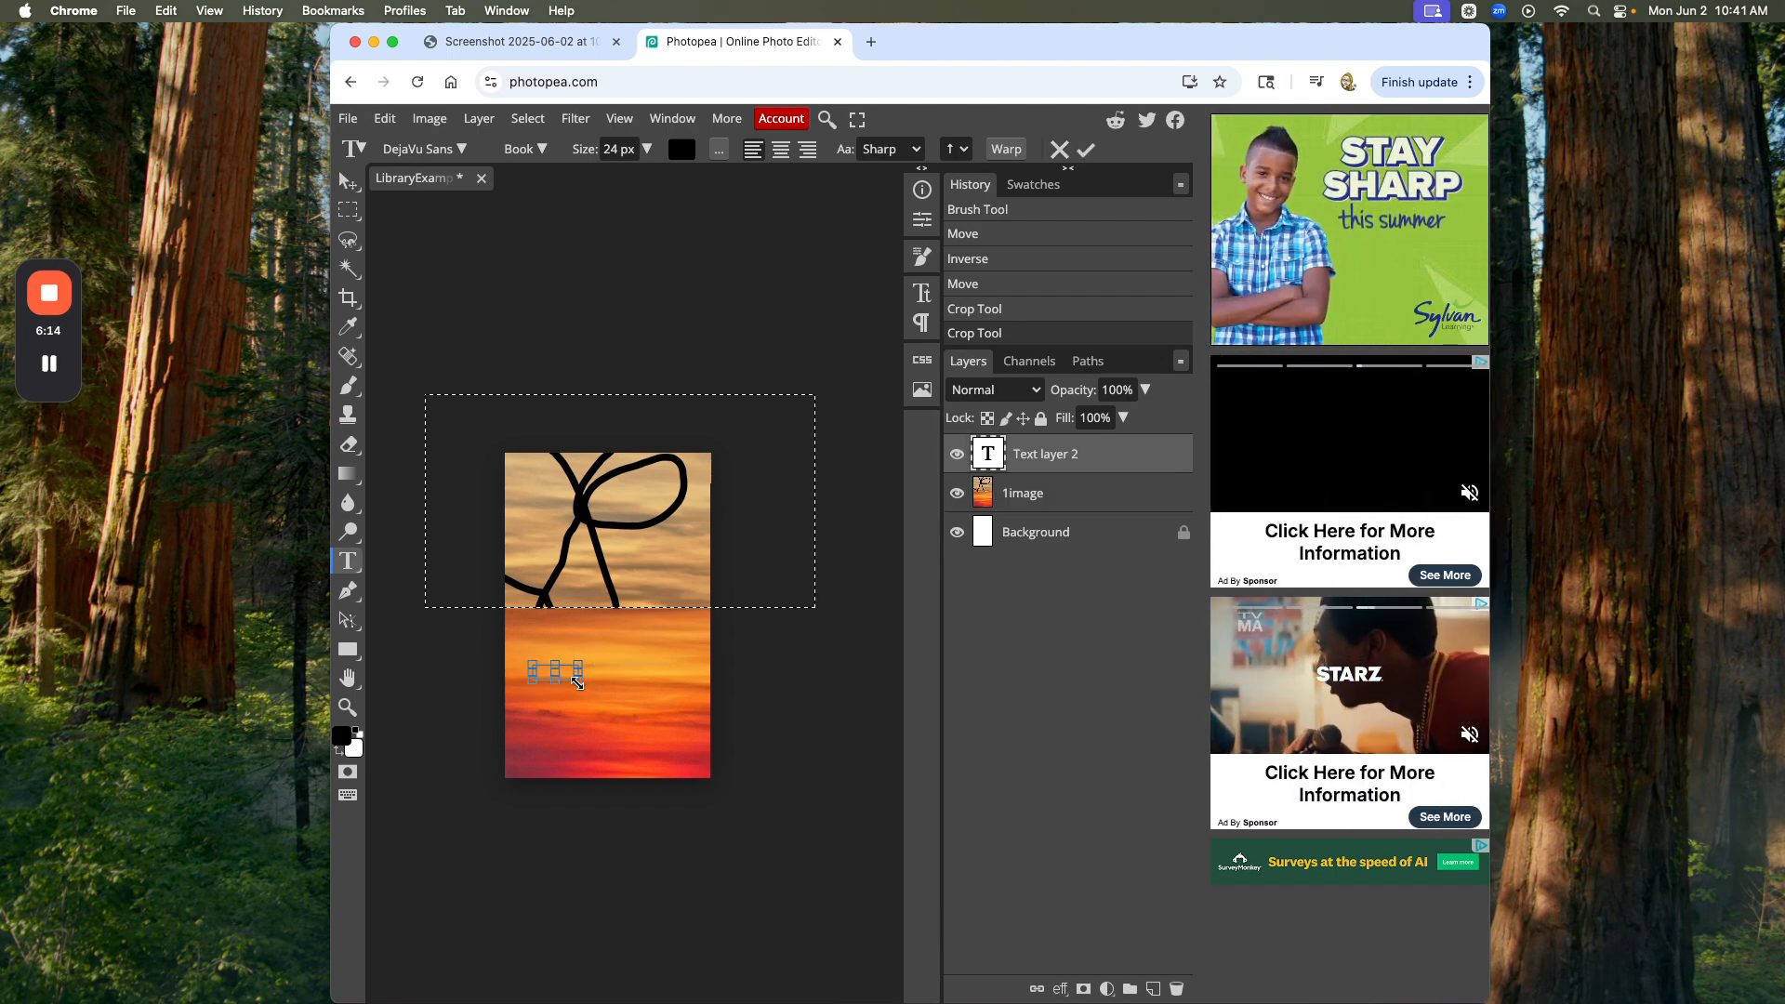
drag(575, 680, 671, 744)
text(ttttttttt)
scroll(668, 212, down, 3)
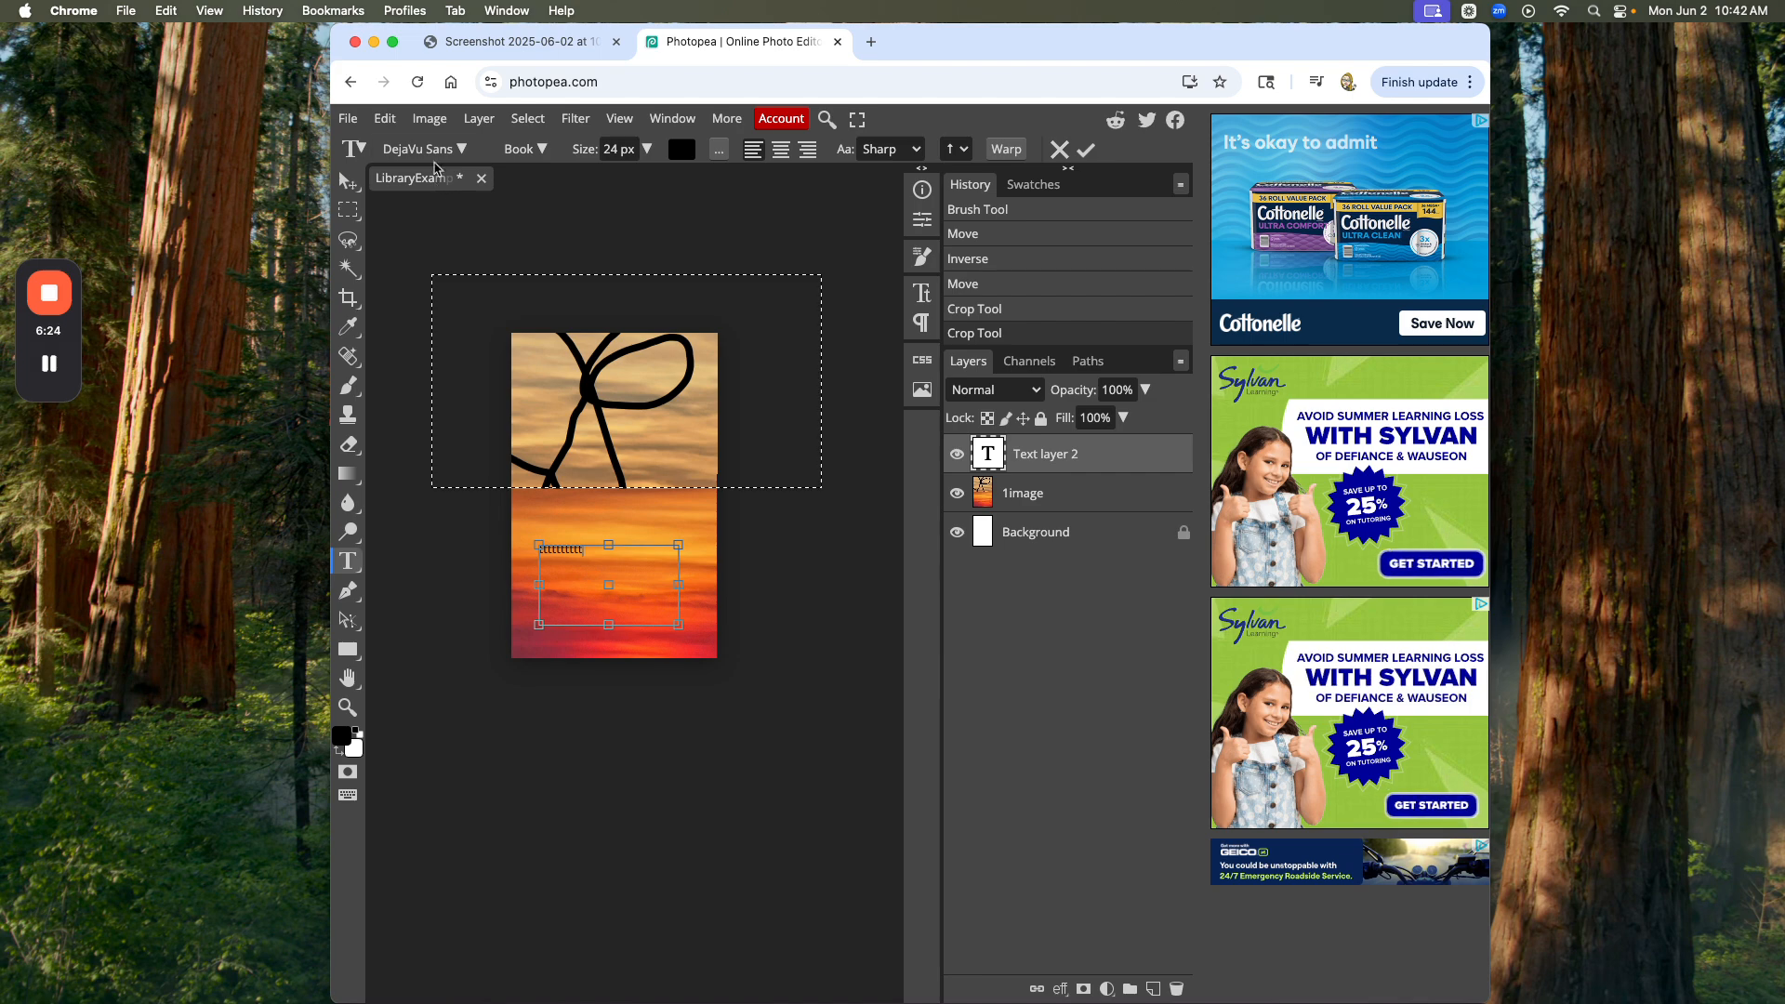
- Try to change the text's font to Dehuti and increase its size
click(425, 148)
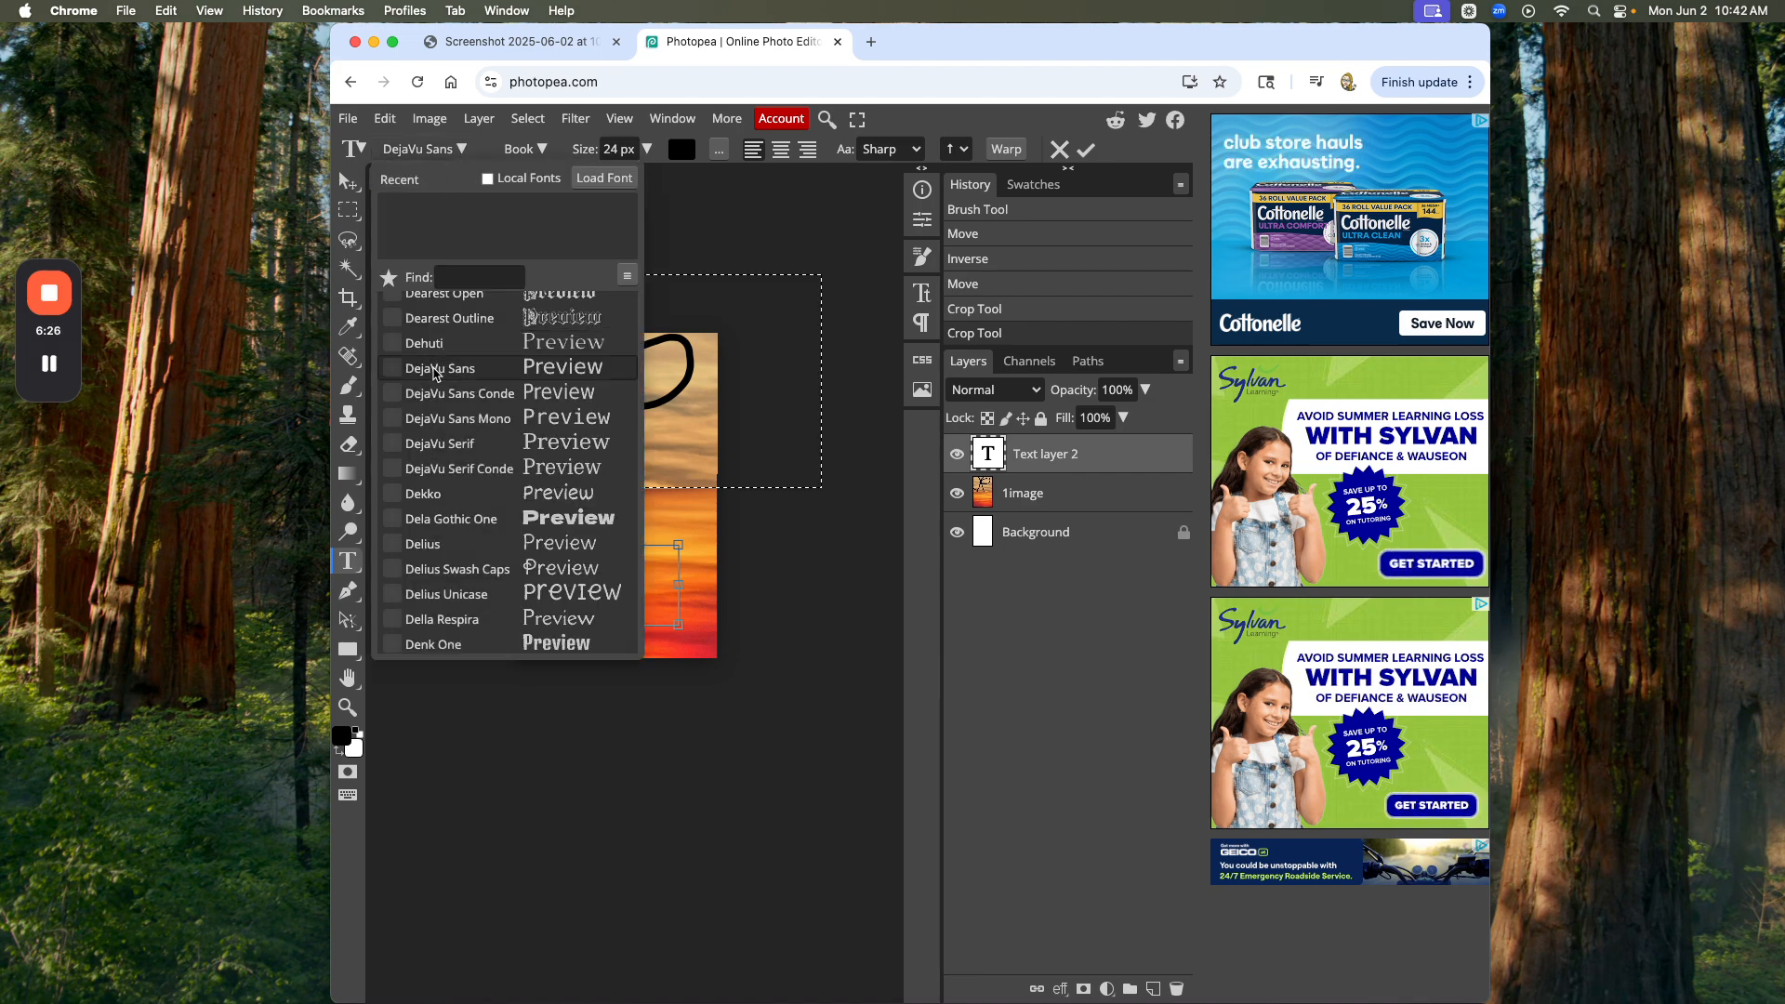
click(424, 343)
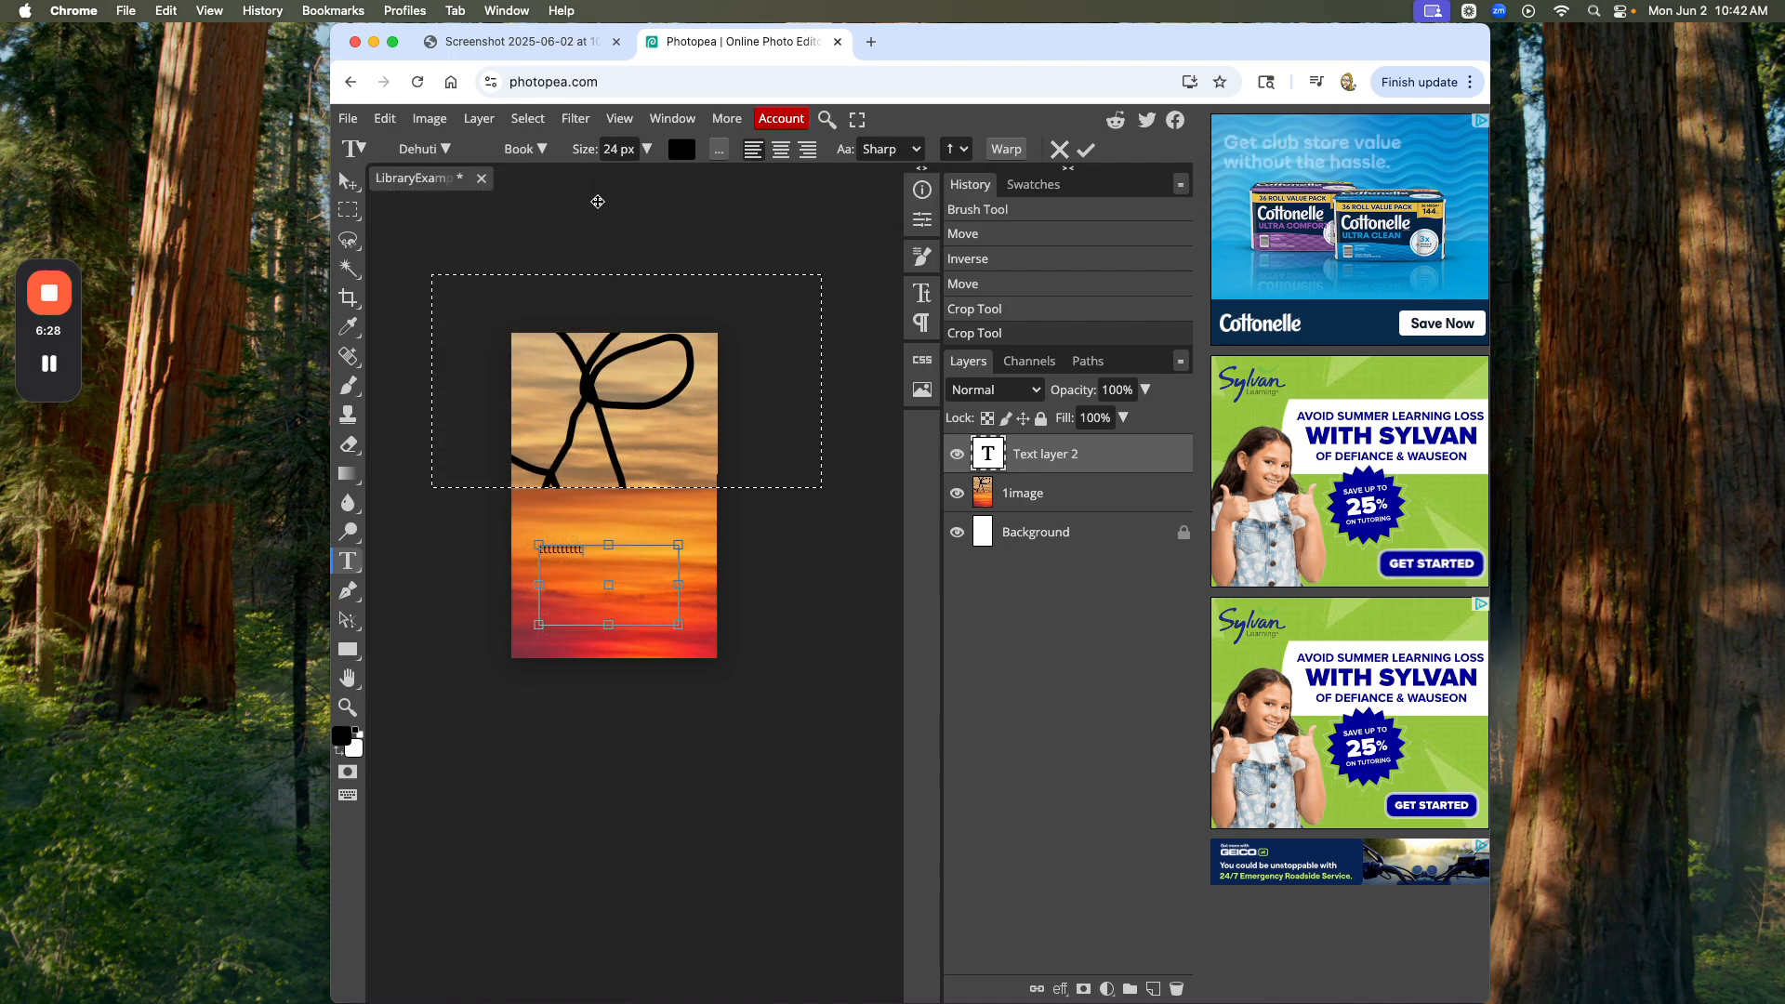
click(648, 149)
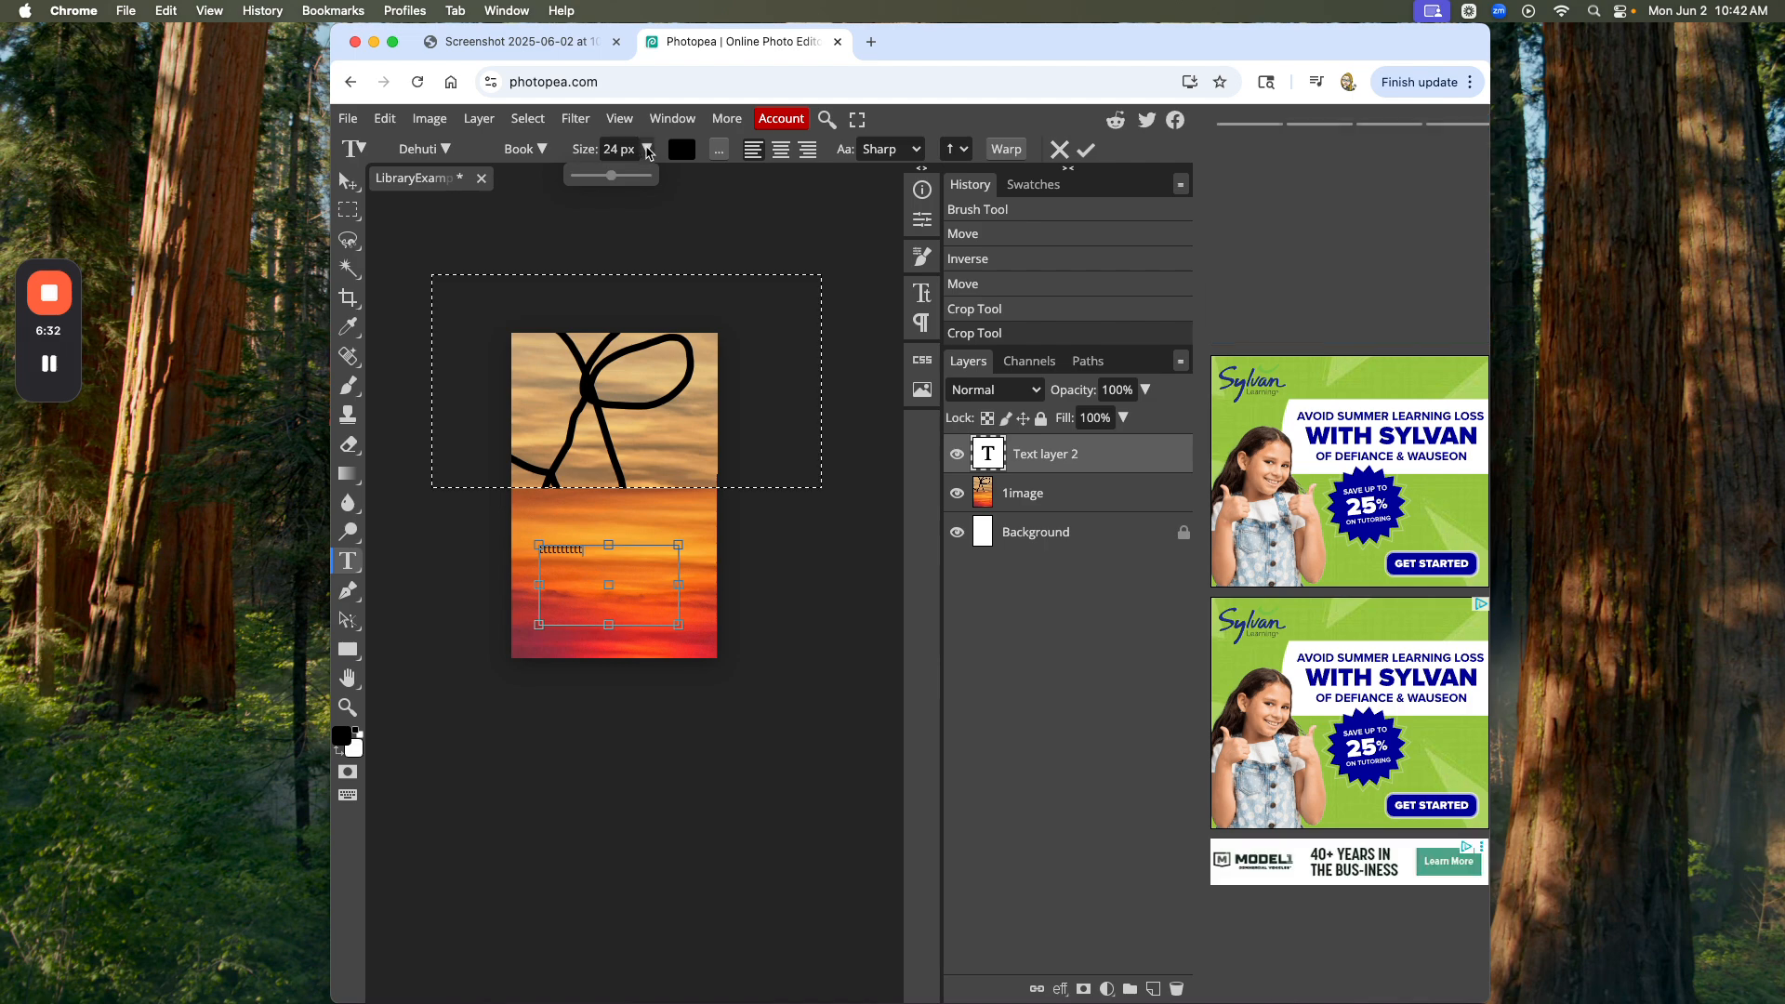
click(648, 151)
click(648, 150)
drag(616, 177, 668, 188)
click(648, 522)
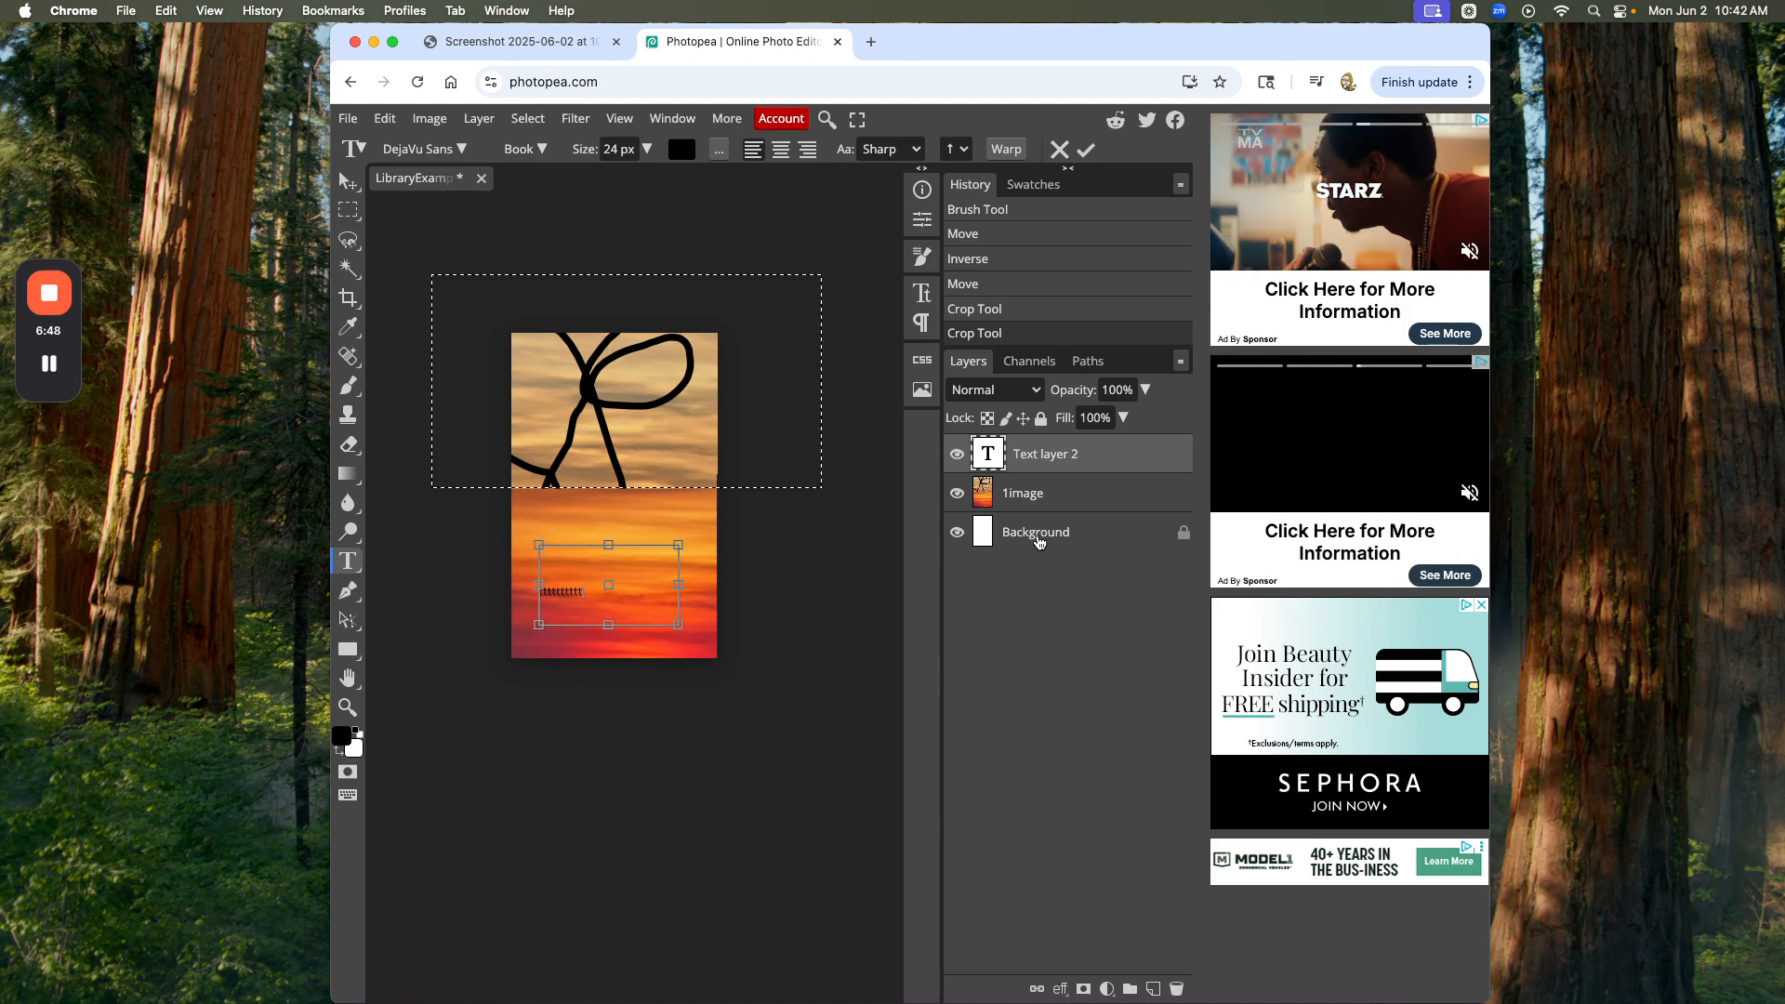
- Finish the text editing and select the Background, 1image and text layers in turn
click(1039, 539)
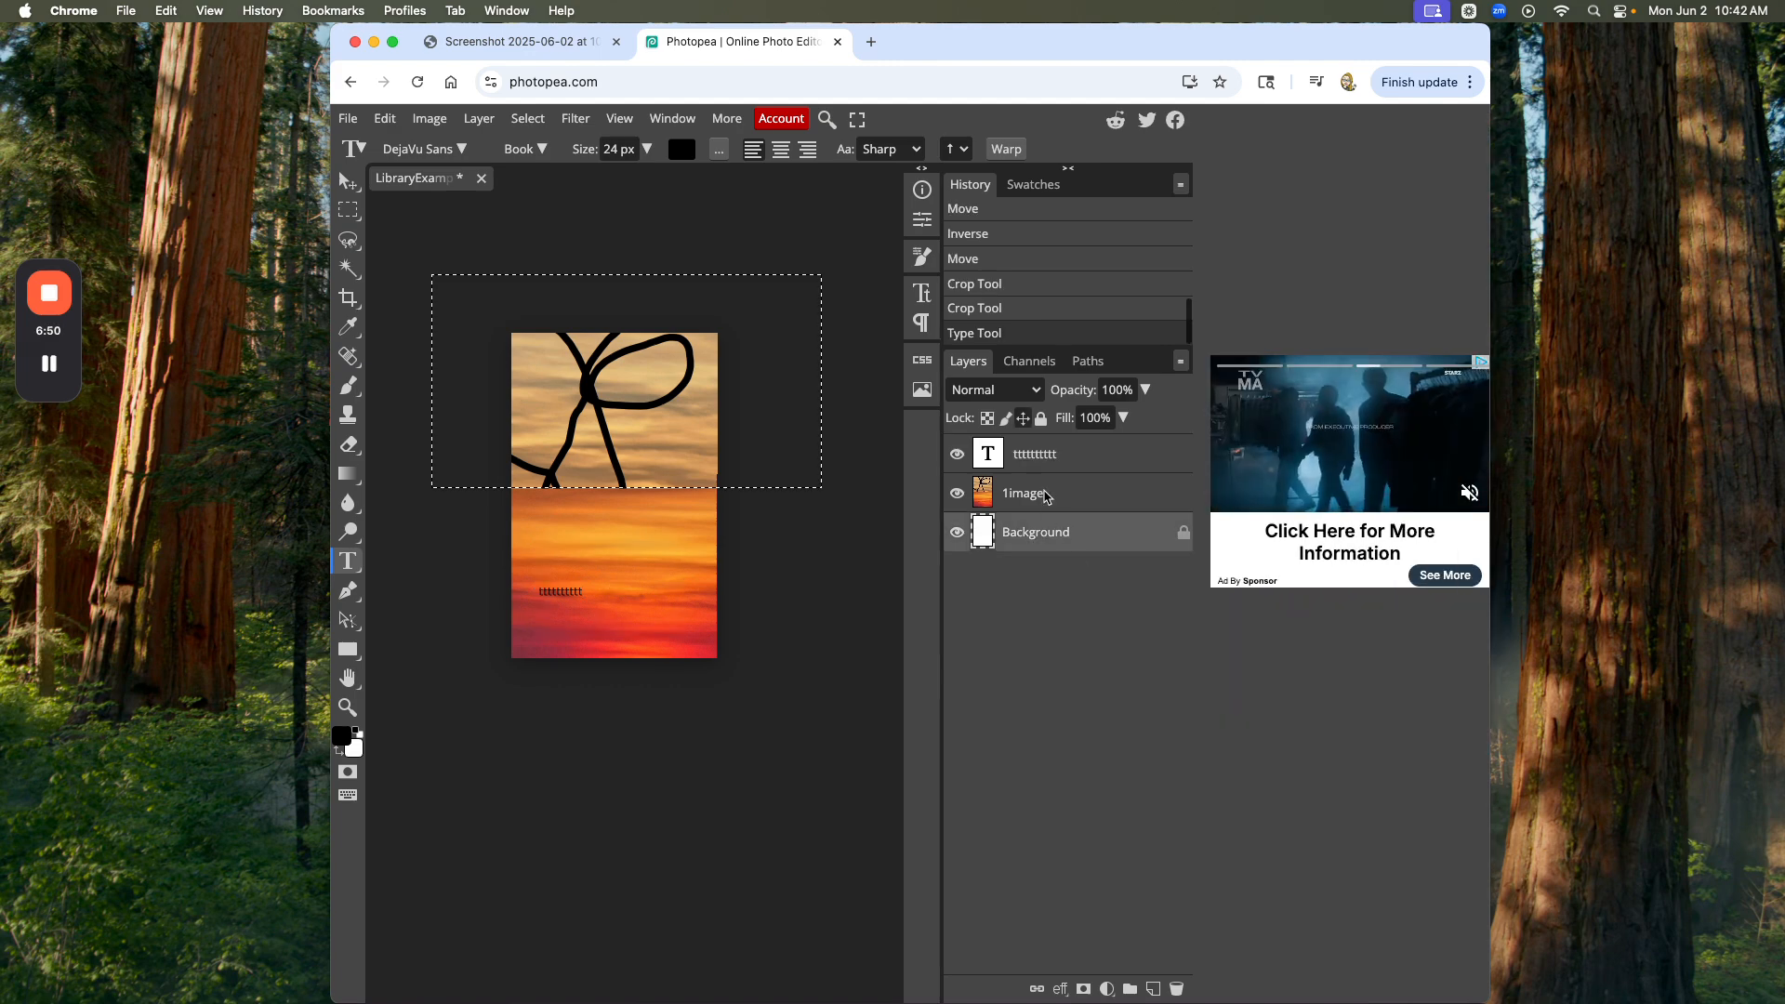
click(1041, 502)
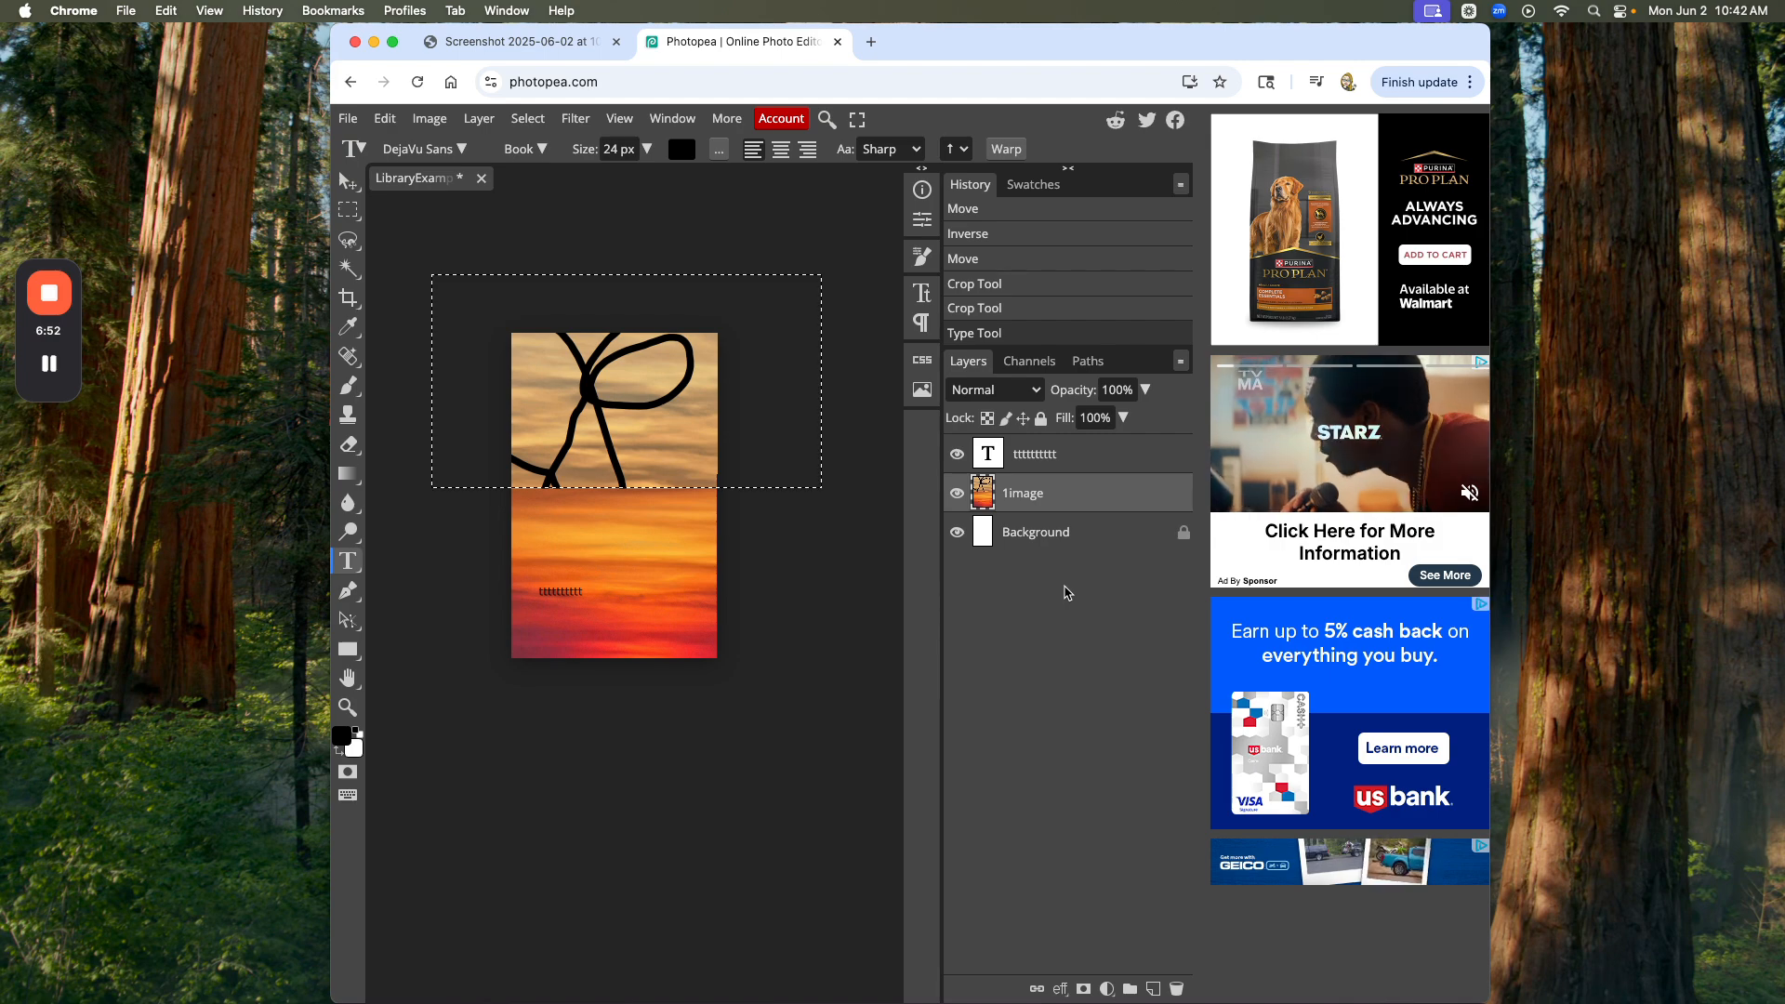
click(1043, 458)
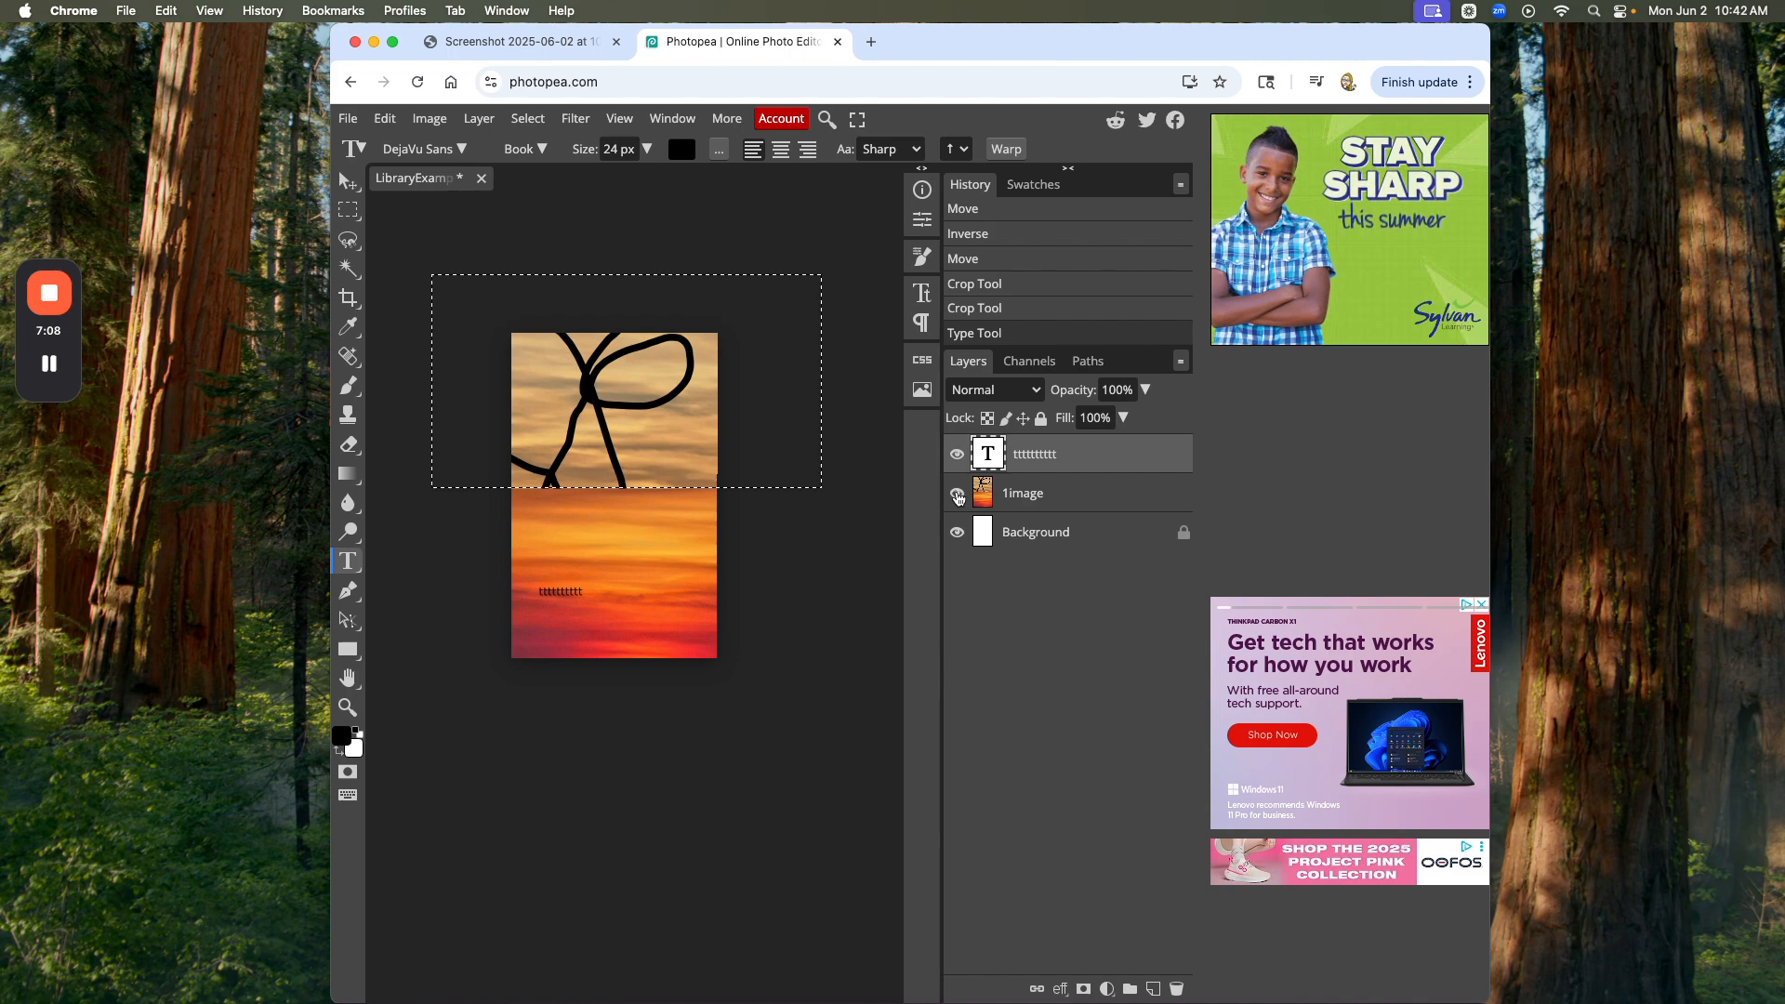
- Hide and show the 1image layer twice to compare the composition with and without the picture
click(957, 494)
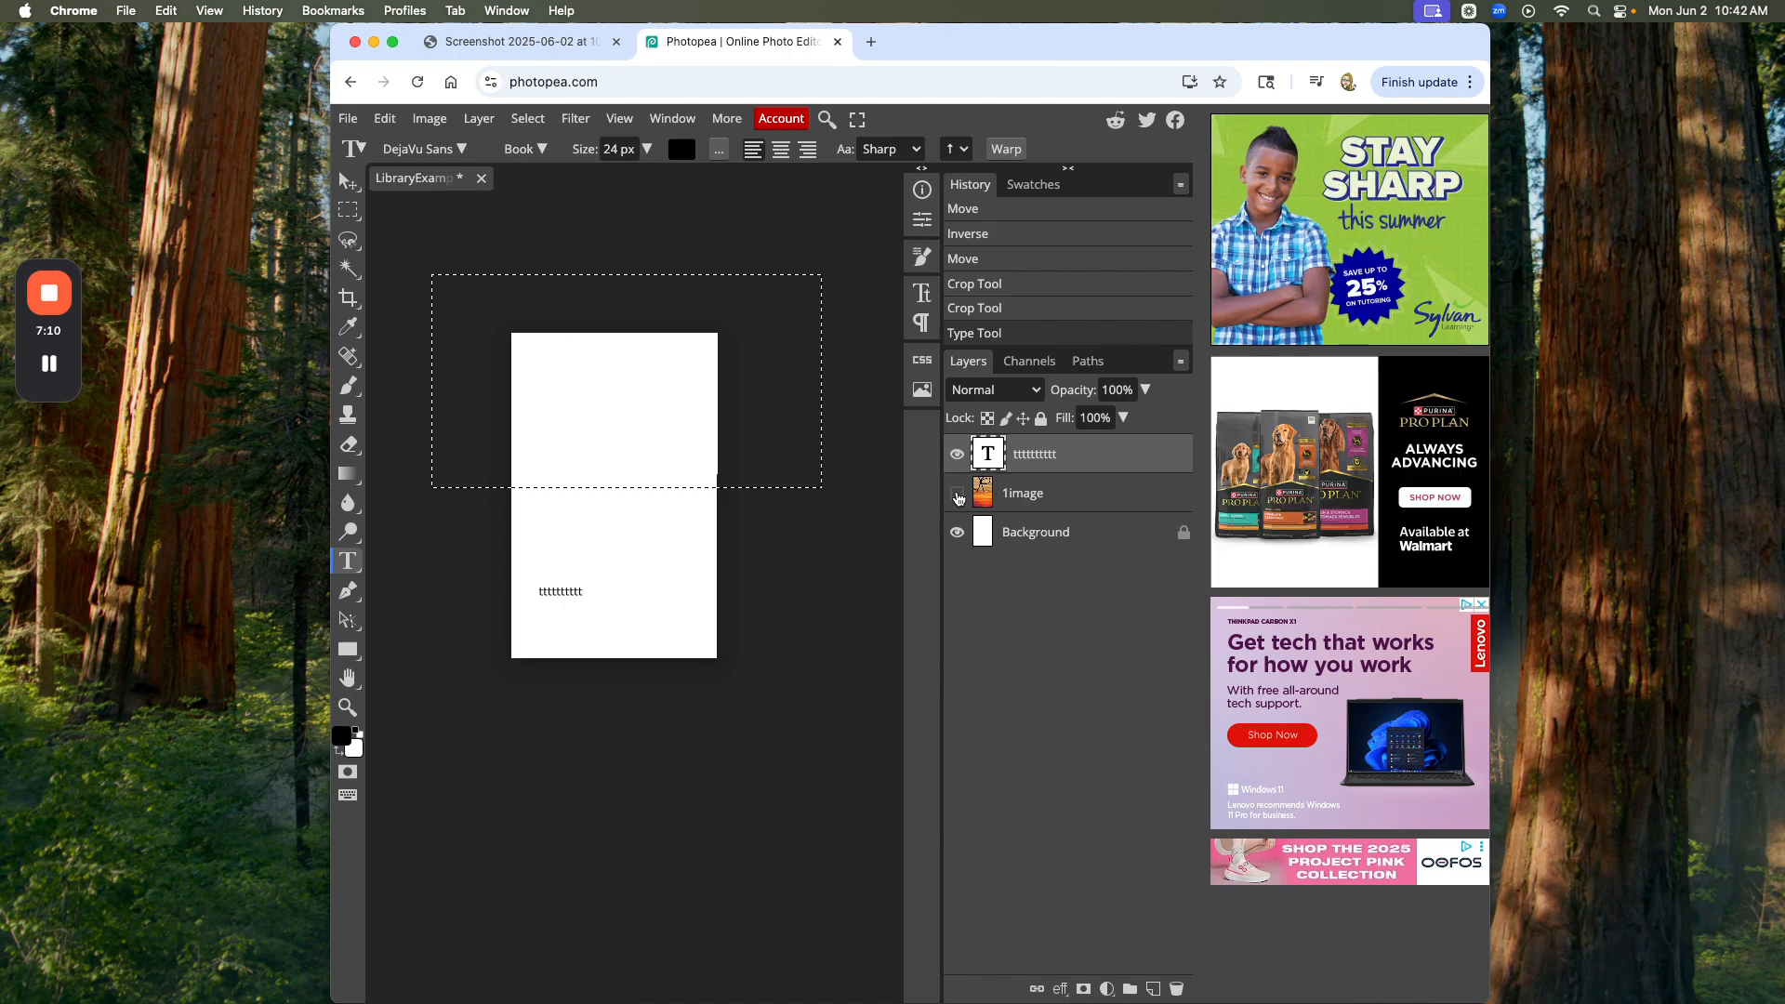
click(958, 495)
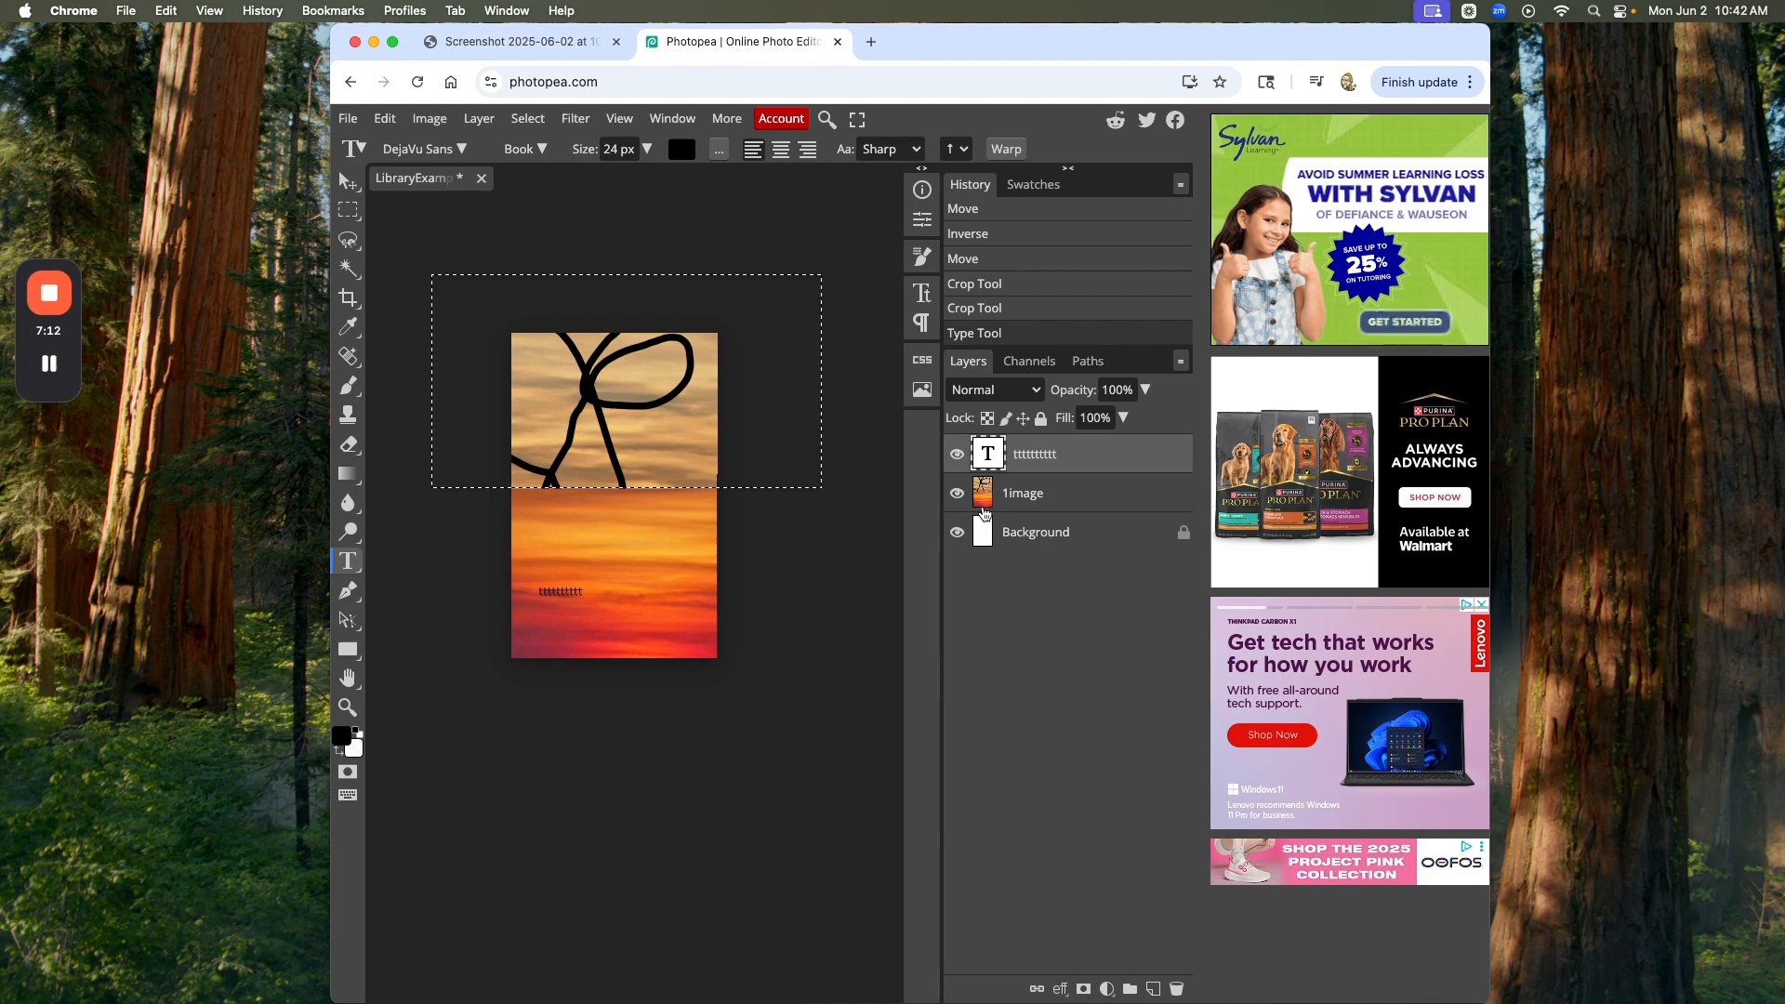
click(957, 493)
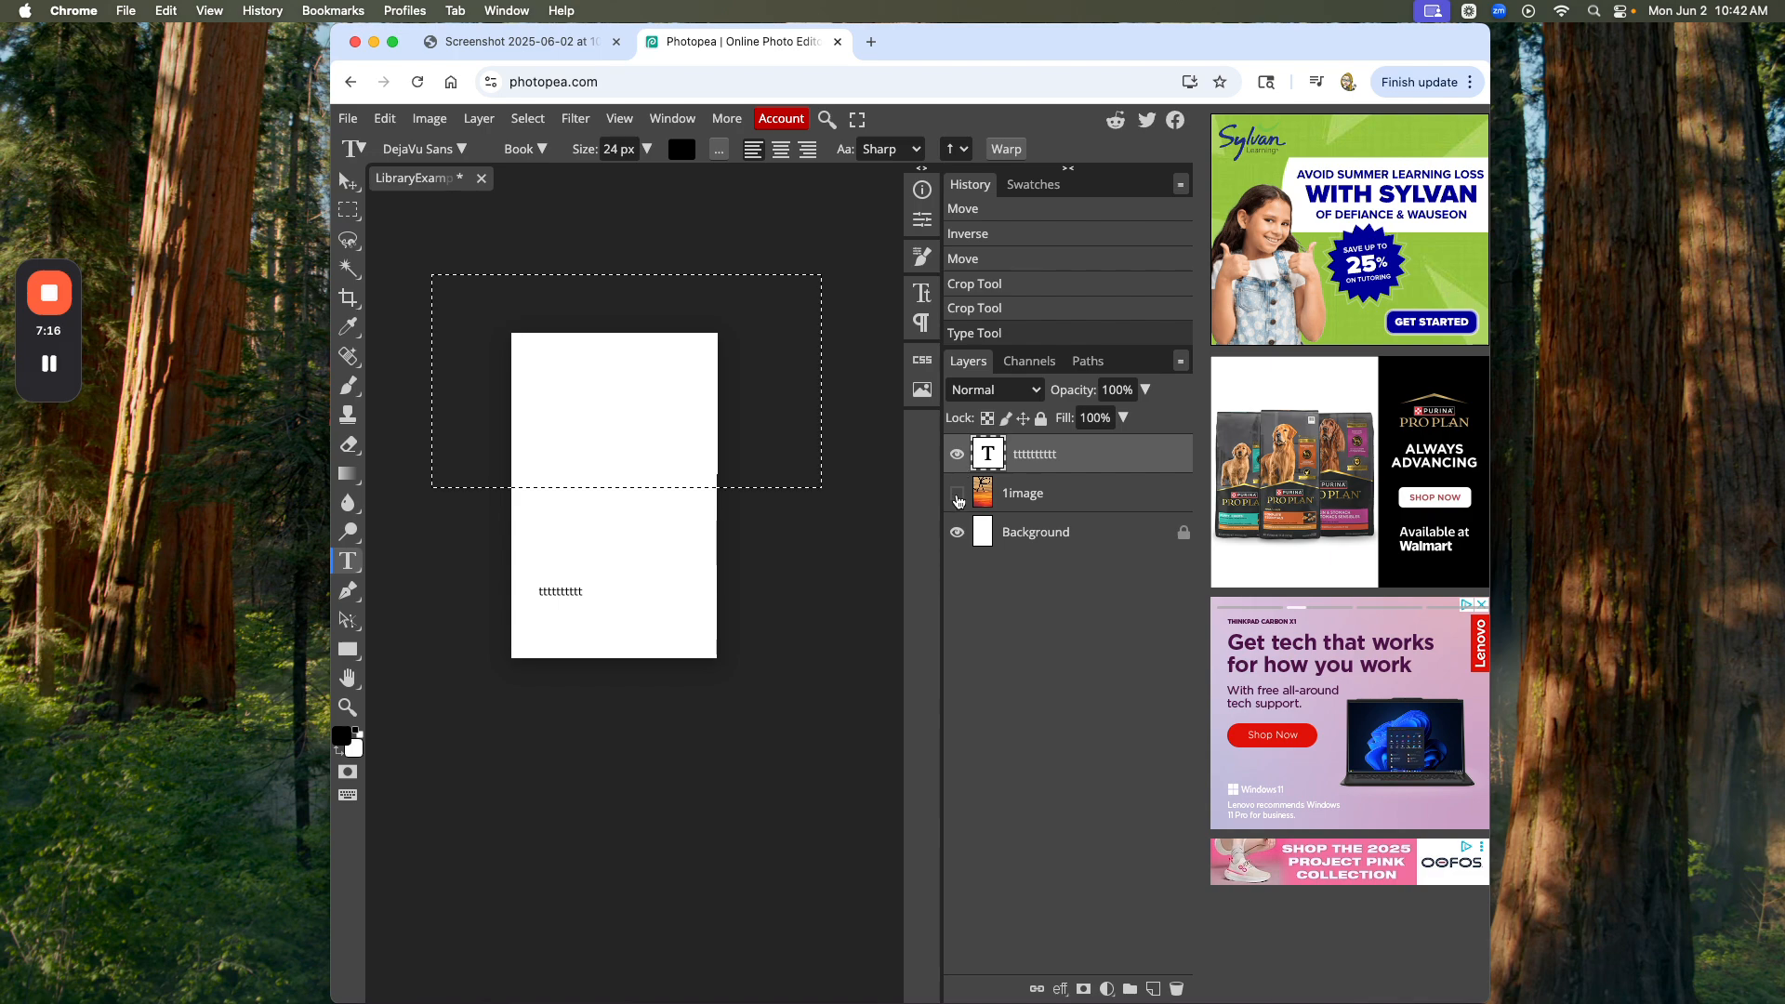
click(958, 495)
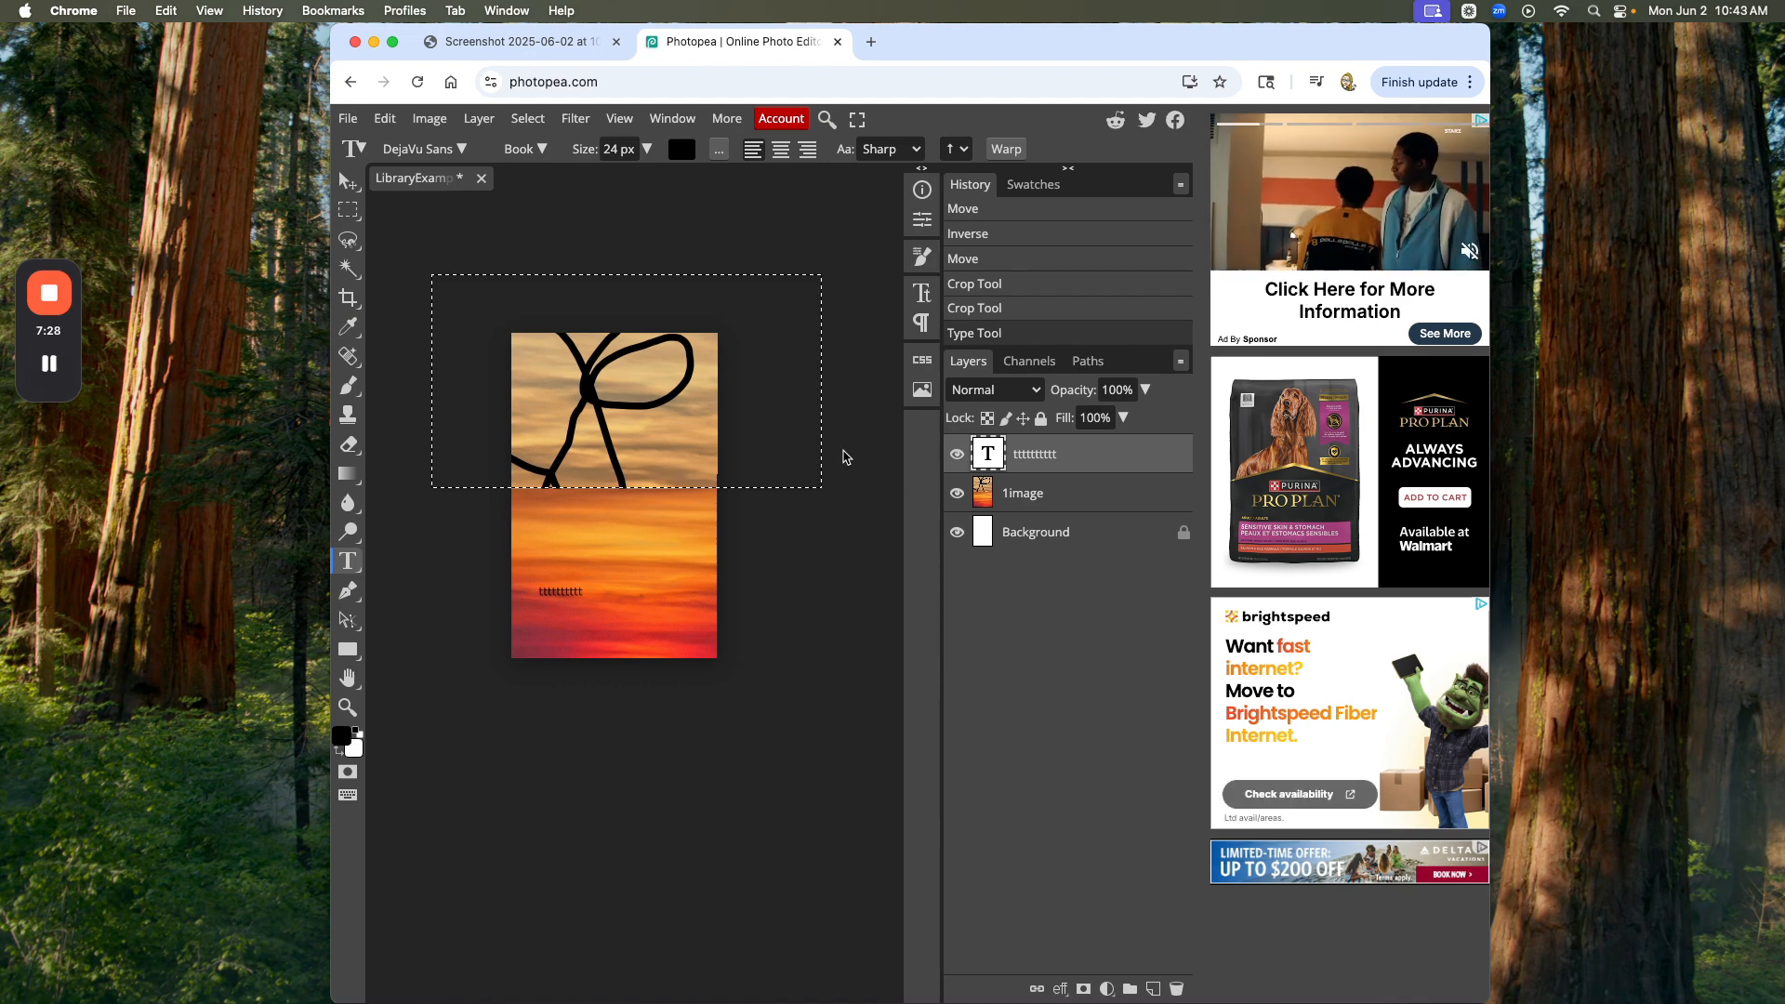
mouse_move(56, 292)
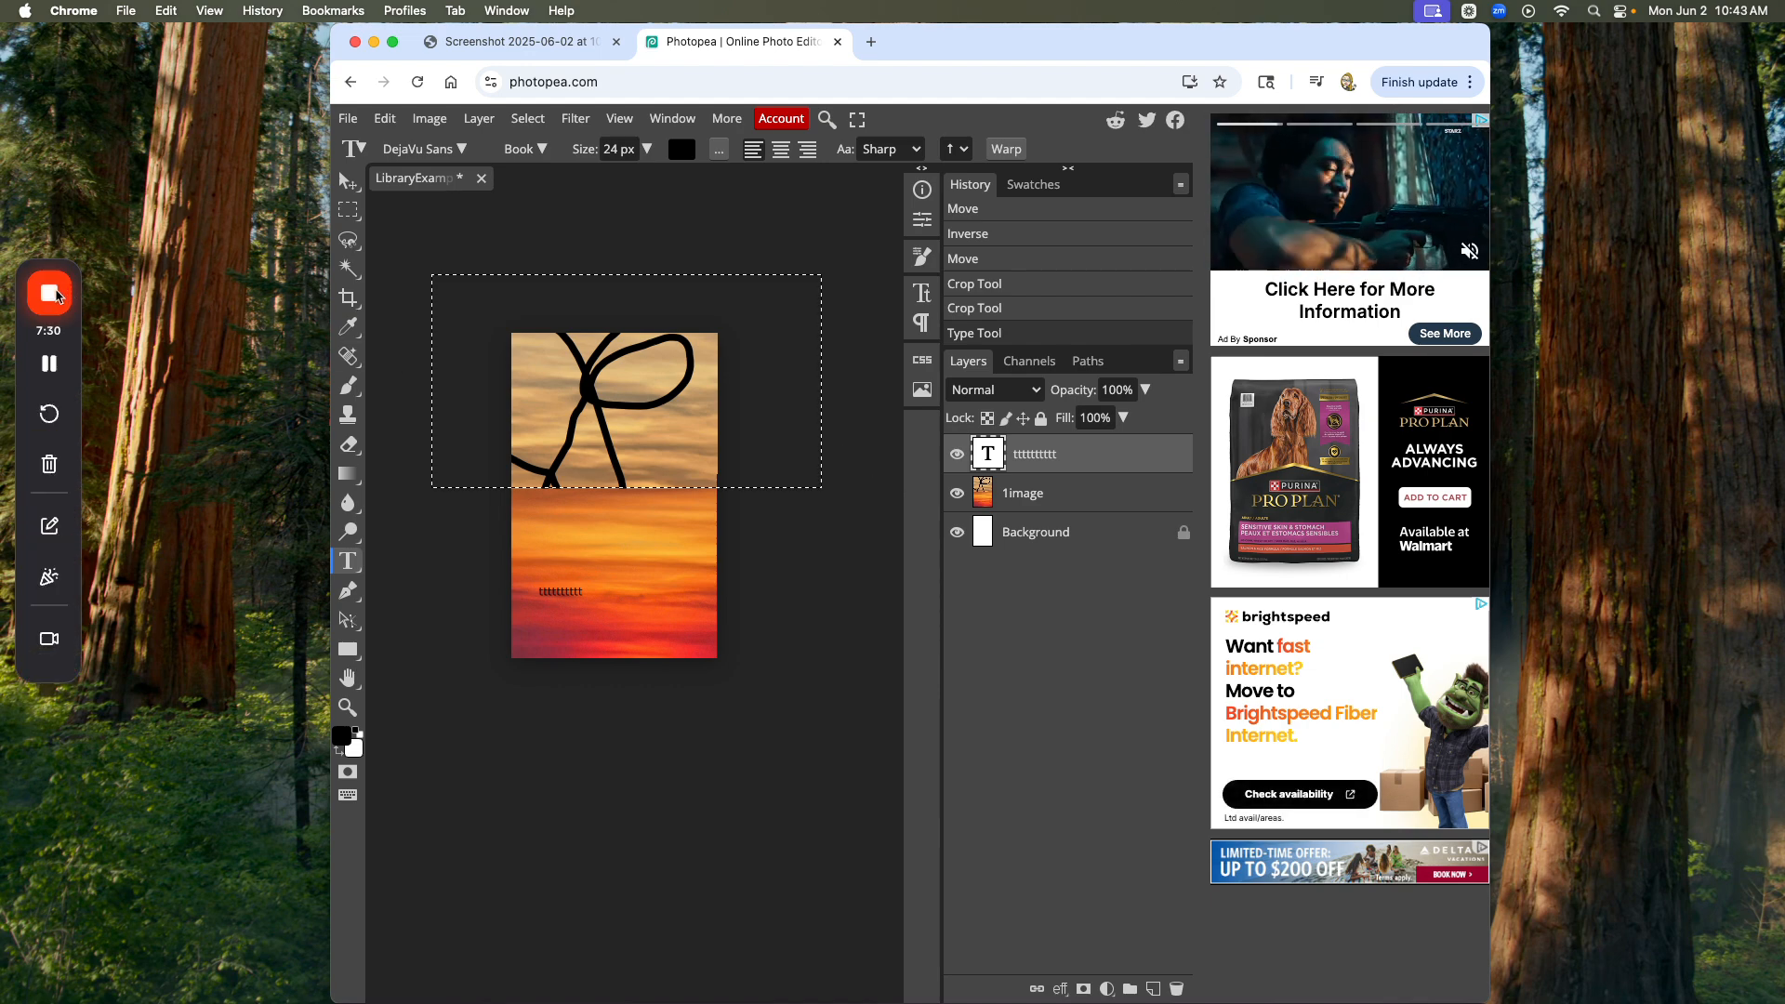